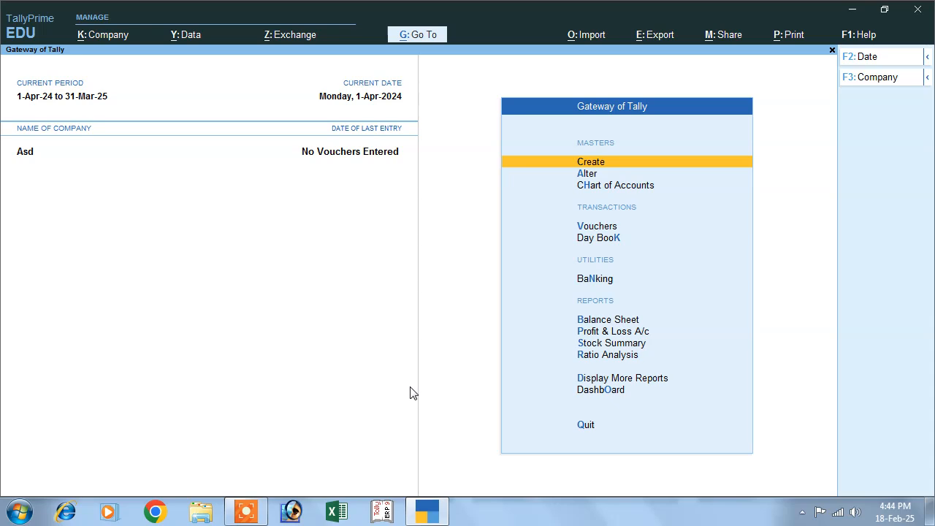
# Enable Interest Calculation in the Asd company's accounting features and save the features.
pyautogui.click(100, 34)
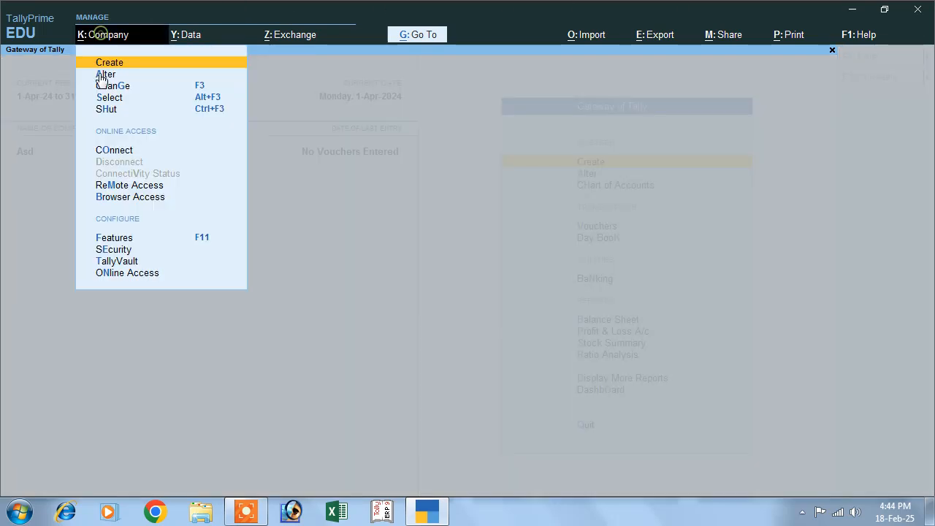
pyautogui.click(208, 243)
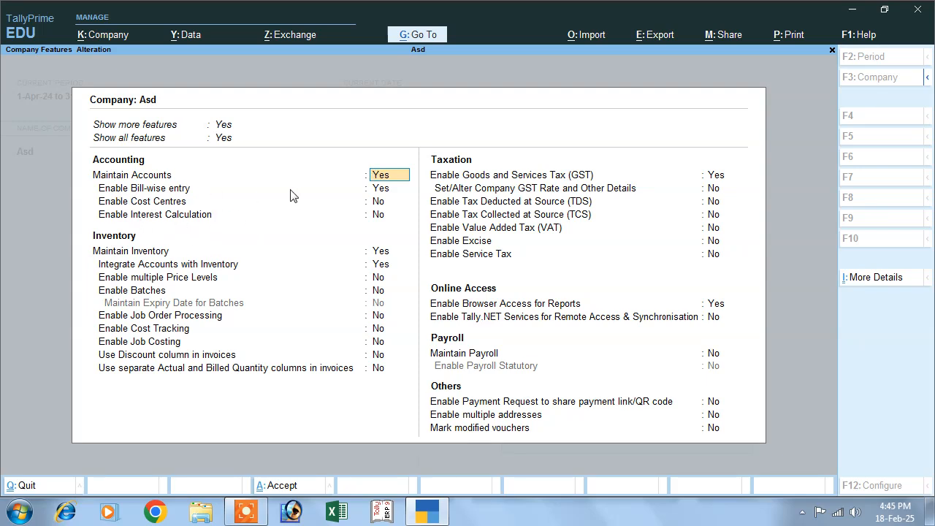
pyautogui.click(380, 191)
pyautogui.click(383, 216)
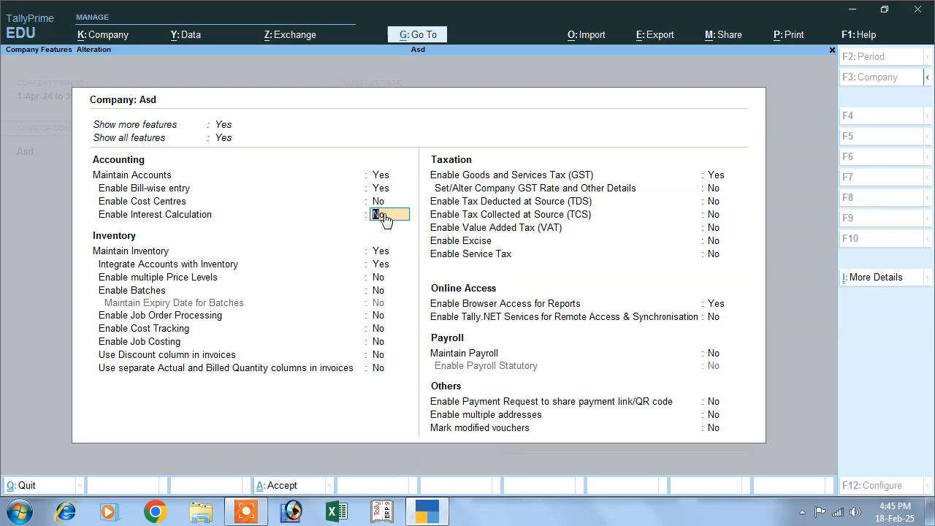
pyautogui.write('y')
pyautogui.press('Return')
pyautogui.hotkey('ctrl', 'a')
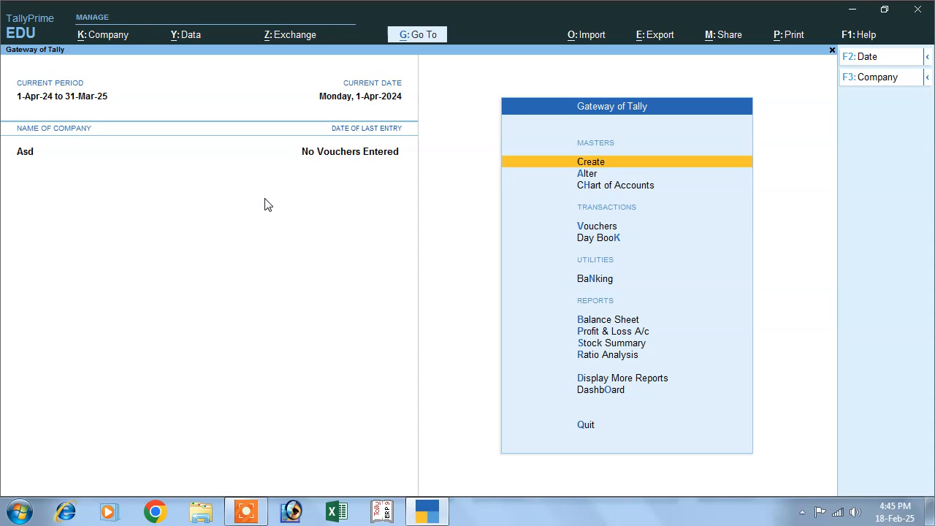
# Start a Purchase voucher with supplier invoice number 01 dated 1-Apr-24.
pyautogui.click(586, 228)
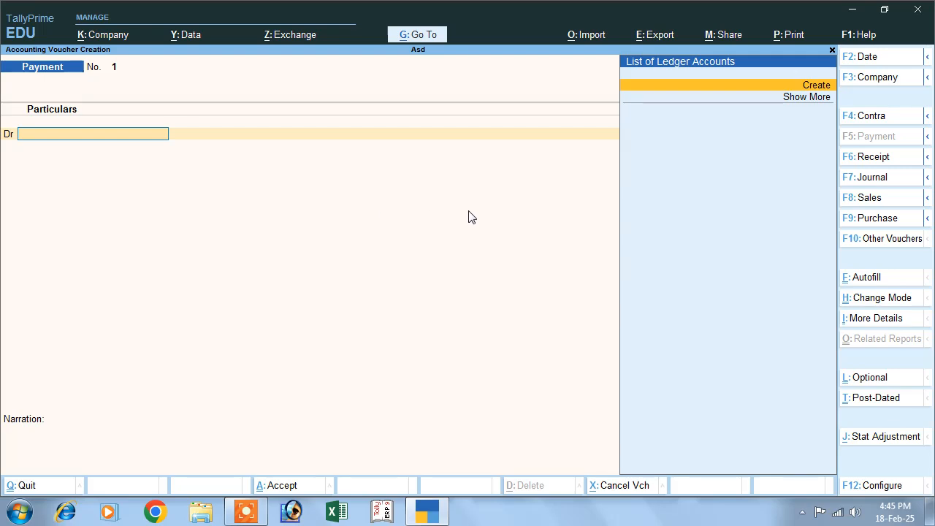
pyautogui.click(851, 220)
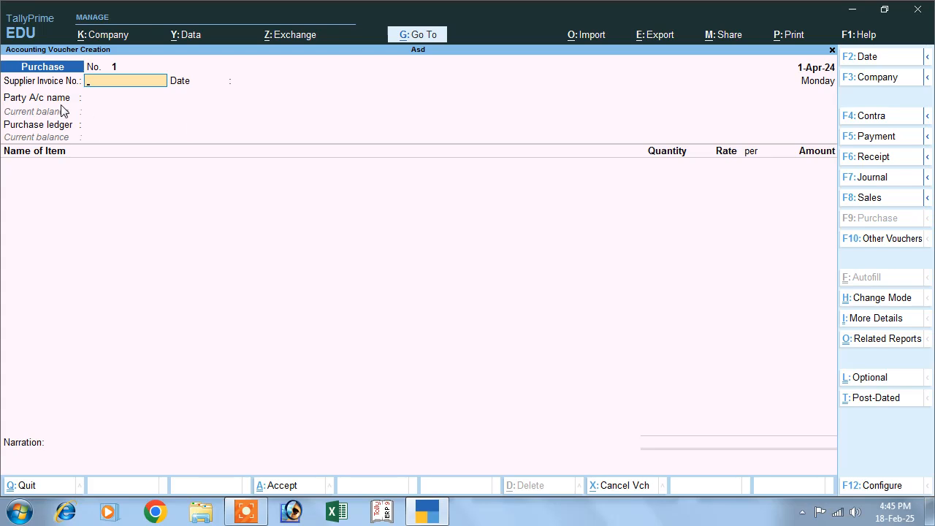
pyautogui.write('01')
pyautogui.press('Return')
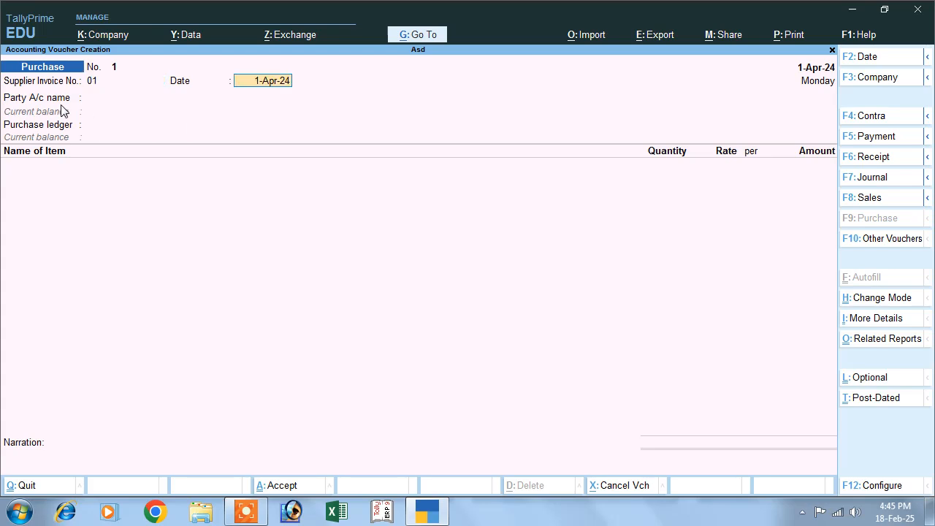
pyautogui.press('Return')
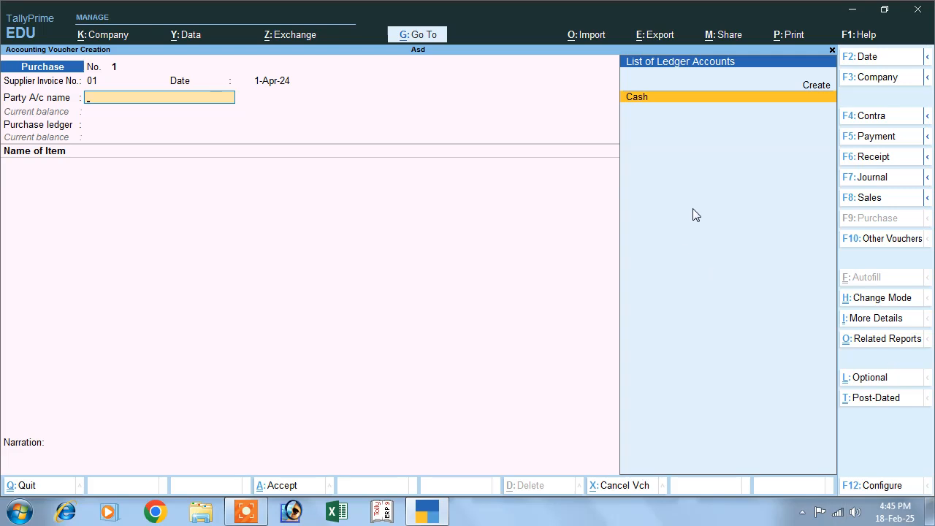
# Start a new party ledger for the voucher, enter the supplier's name, and place it under Sundry Creditors.
pyautogui.click(812, 88)
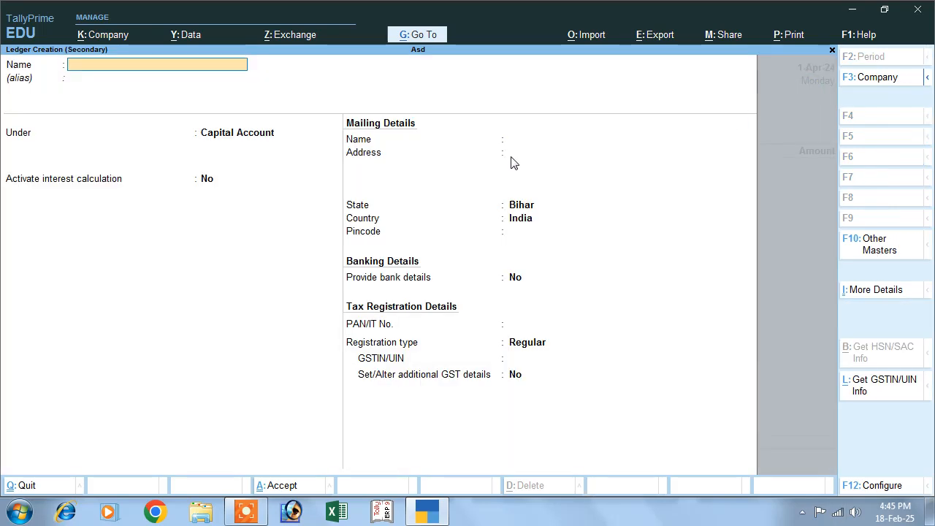
pyautogui.write('Mr a')
pyautogui.press('Return')
pyautogui.press('Return')
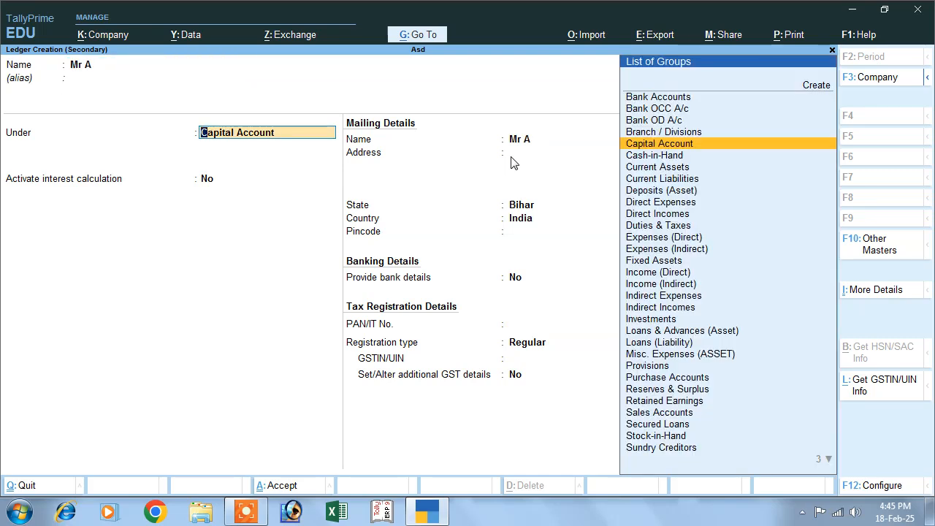
pyautogui.write('S')
pyautogui.press('Down')
pyautogui.press('Down')
pyautogui.press('Down')
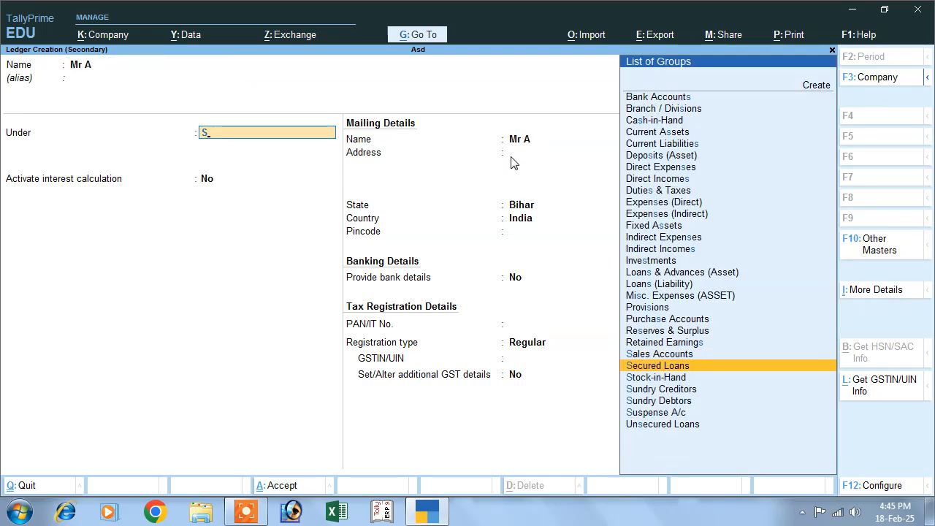
pyautogui.press('Return')
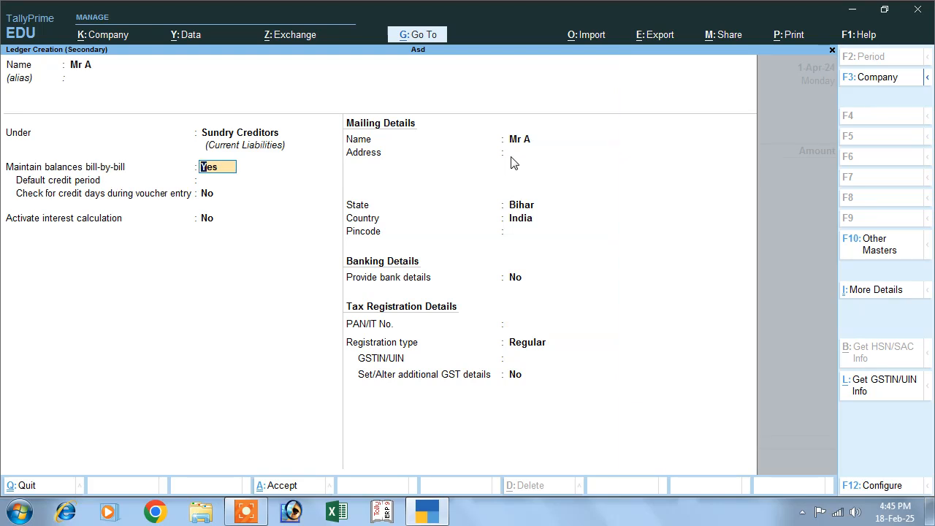
# Activate interest calculation for the supplier ledger, calculating it transaction-by-transaction and overriding the parameters for each transaction.
pyautogui.press('Return')
pyautogui.press('Return')
pyautogui.press('Return')
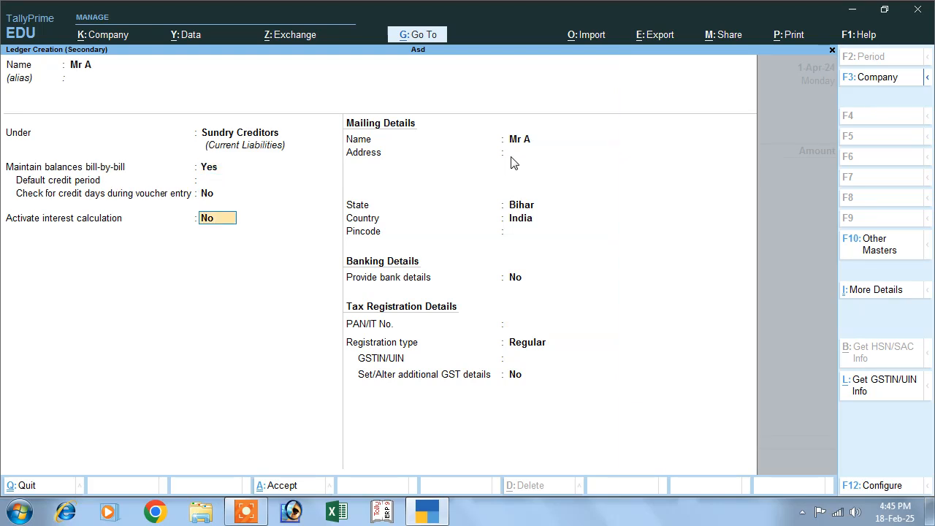
pyautogui.write('y')
pyautogui.press('Return')
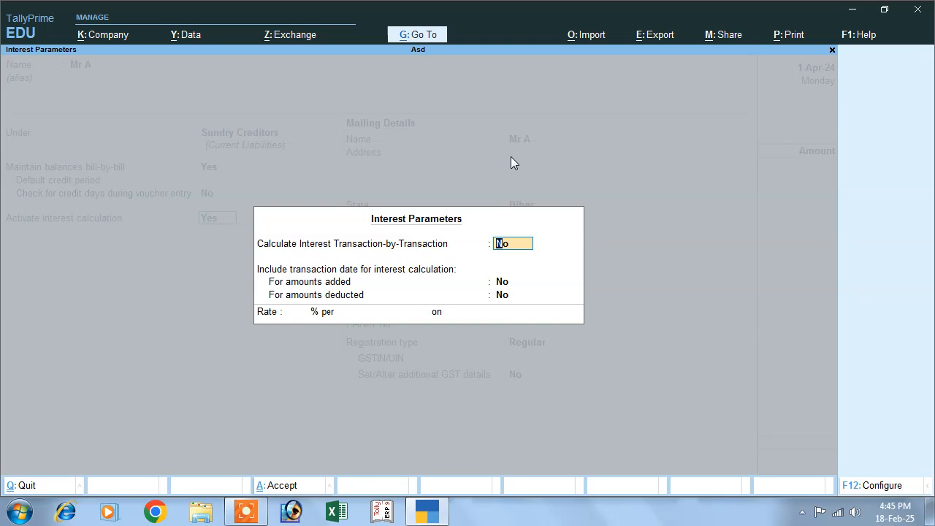
pyautogui.write('y')
pyautogui.press('Return')
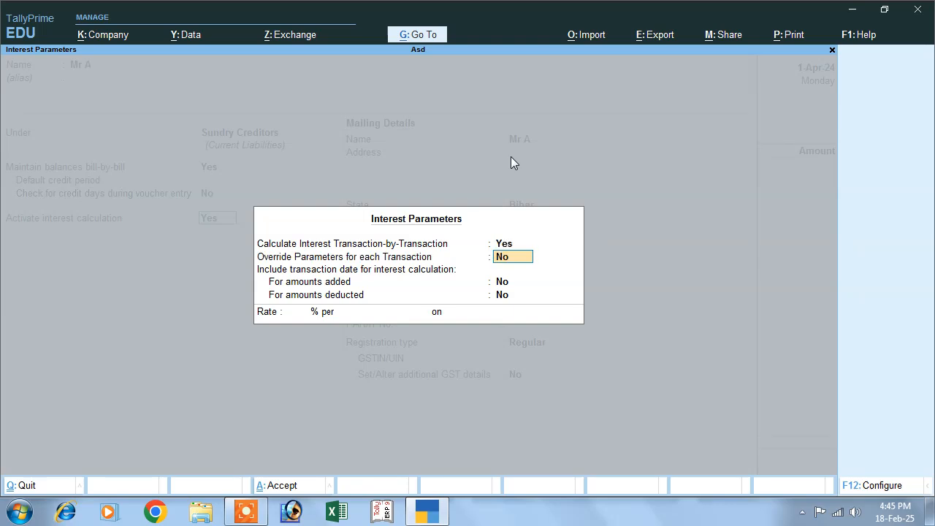
pyautogui.write('y')
pyautogui.press('Return')
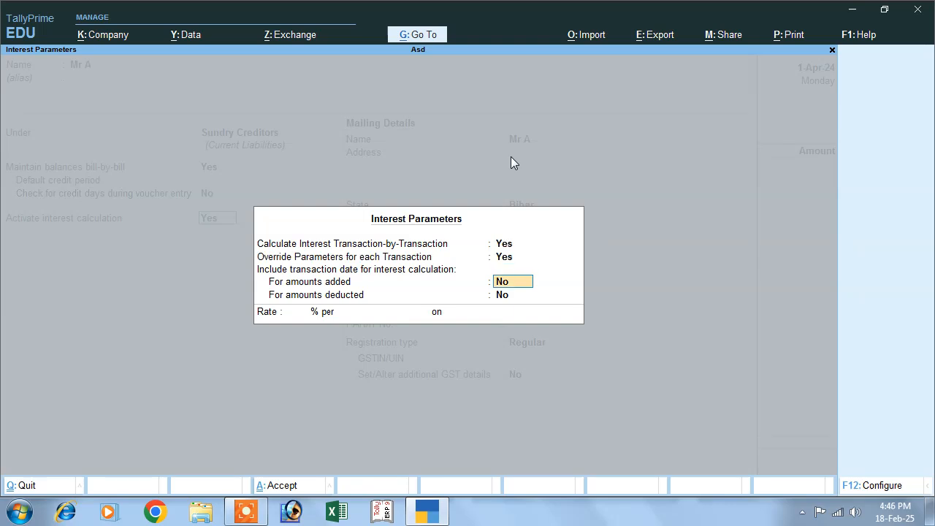
# Include the transaction date for amounts added and deducted, and set interest to 10% per 30-Day Month on Credit Balances Only.
pyautogui.write('y')
pyautogui.press('Return')
pyautogui.write('y')
pyautogui.press('Return')
pyautogui.write('10')
pyautogui.press('Return')
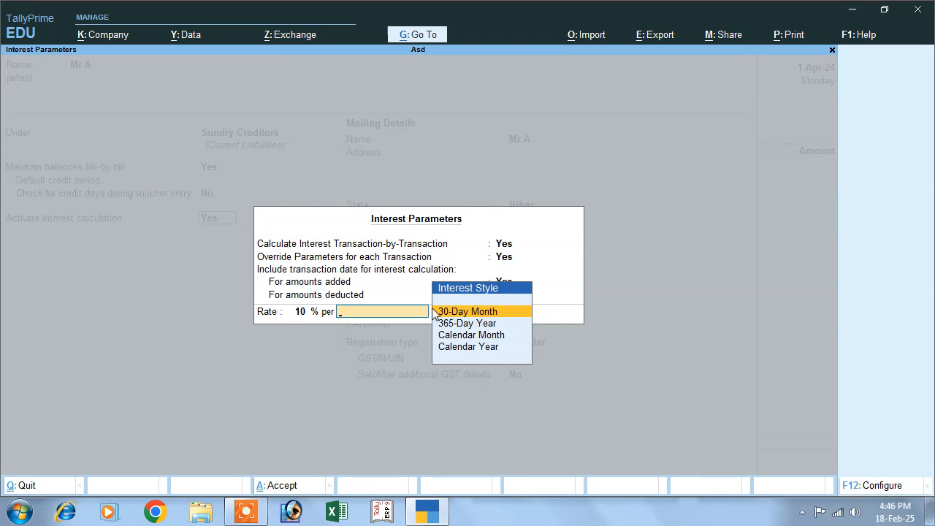
pyautogui.click(500, 311)
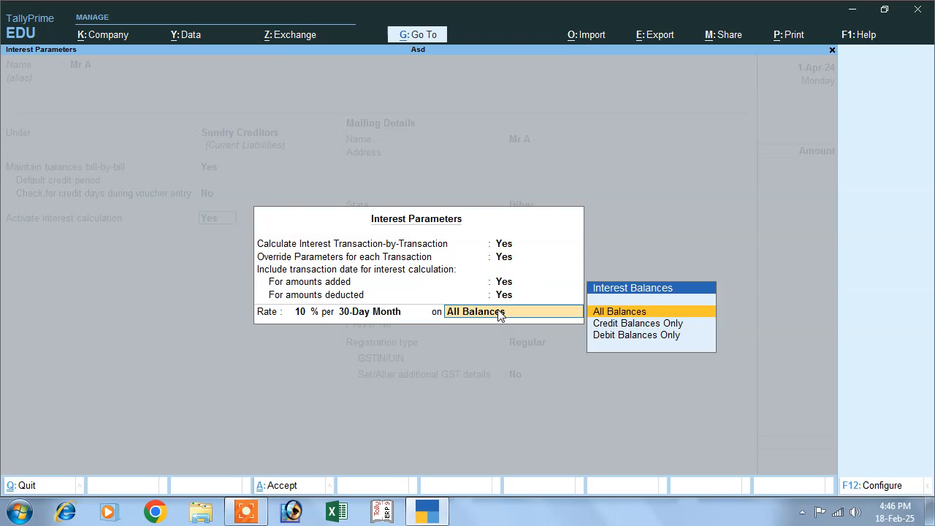
pyautogui.press('Down')
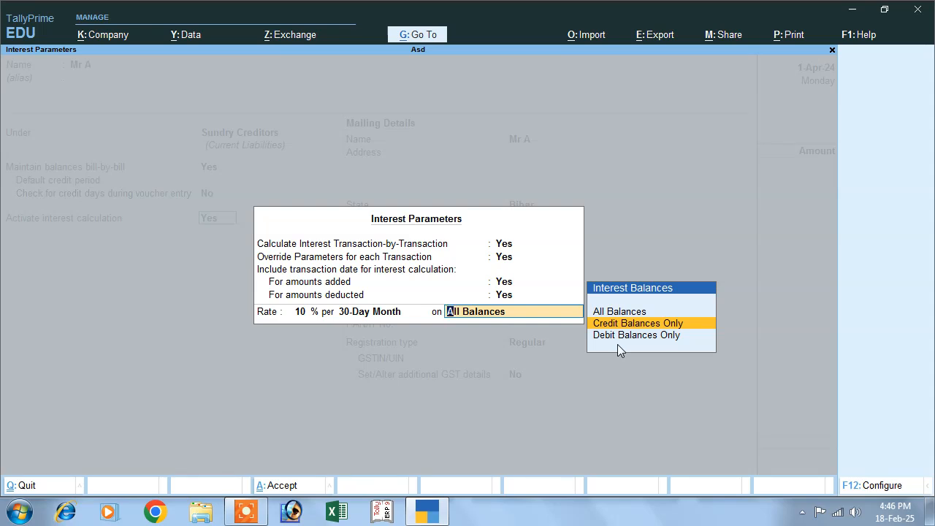
pyautogui.press('Return')
# Accept the default mailing, banking and tax registration details and save the supplier ledger.
pyautogui.press('Return')
pyautogui.press('Return')
pyautogui.press('Return')
pyautogui.press('Return')
pyautogui.press('Return')
pyautogui.press('Return')
pyautogui.press('Return')
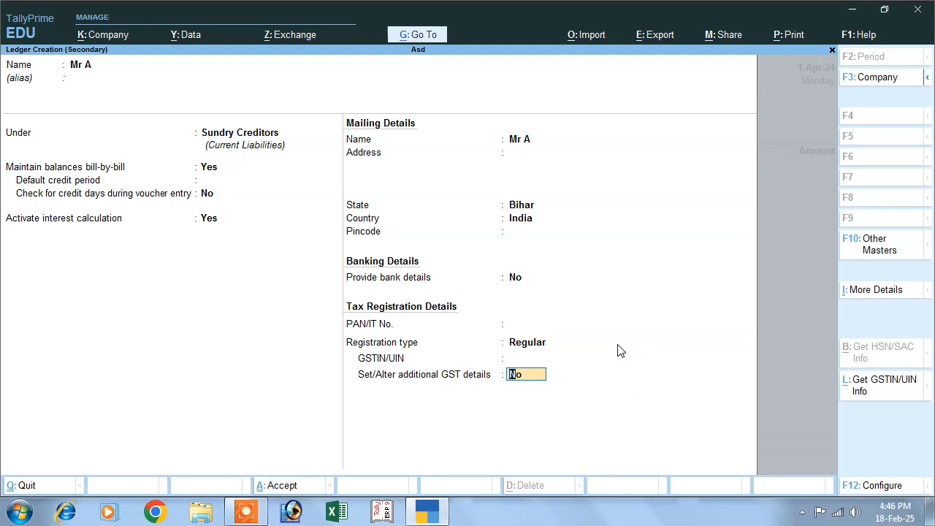
pyautogui.press('Return')
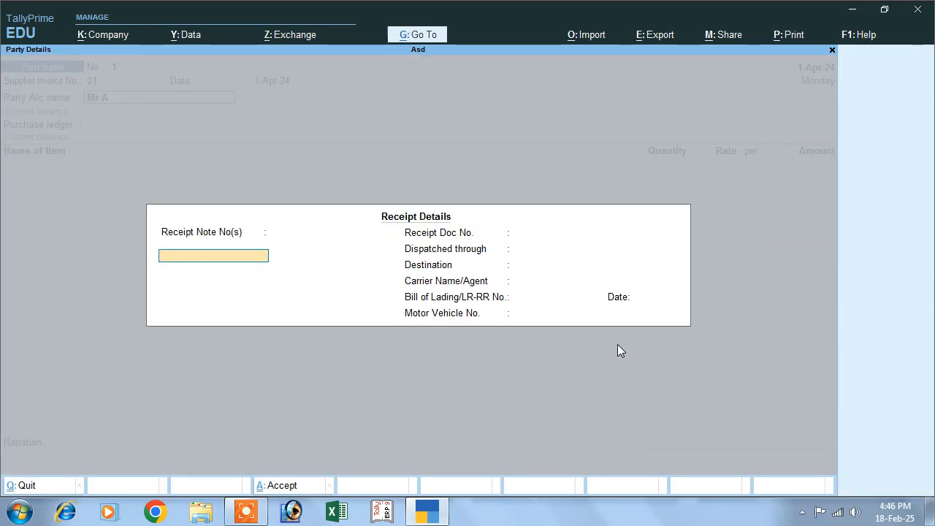
# Leave all the receipt details of the purchase voucher blank.
pyautogui.press('Return')
pyautogui.press('Return')
pyautogui.press('Return')
pyautogui.press('Return')
pyautogui.press('Return')
pyautogui.press('Return')
pyautogui.press('Return')
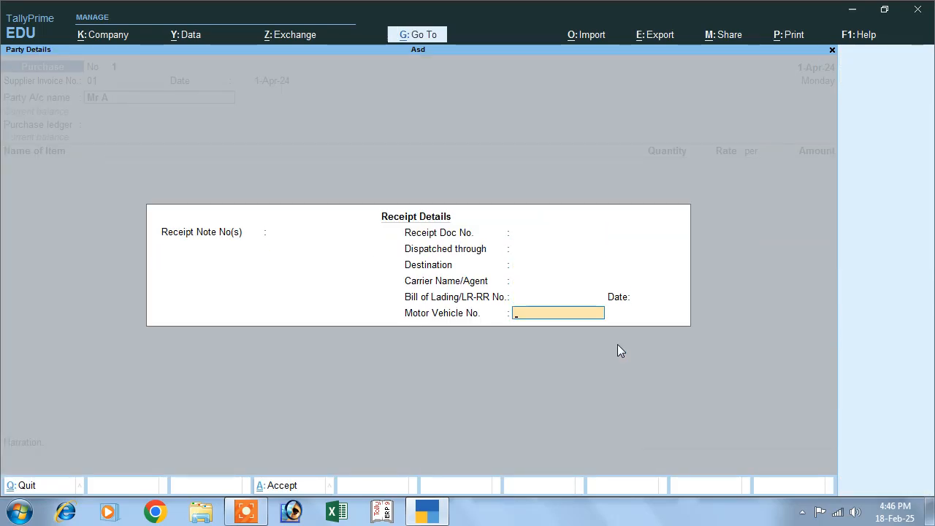
pyautogui.press('Return')
# Accept the default party details, leaving GSTIN/UIN blank and the place of supply as Bihar.
pyautogui.press('Return')
pyautogui.press('Return')
pyautogui.press('Return')
pyautogui.press('Return')
pyautogui.press('Return')
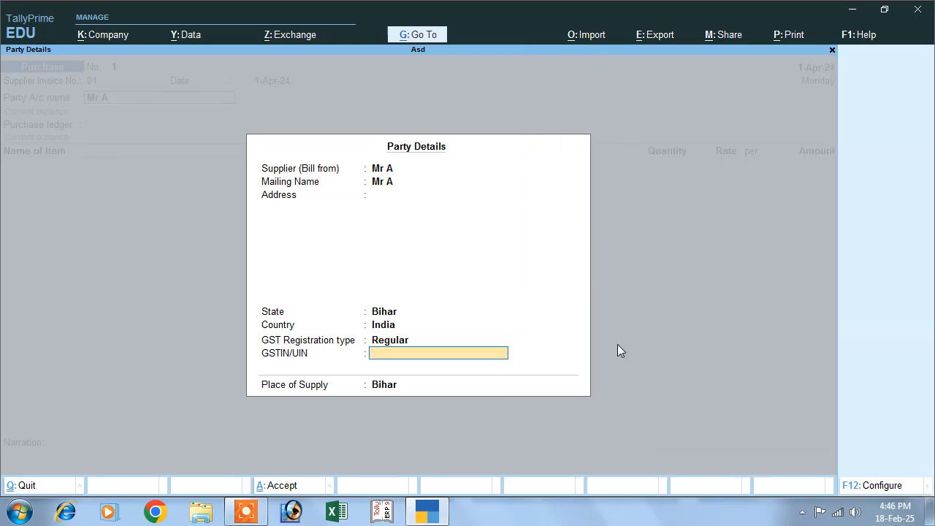
pyautogui.press('Return')
pyautogui.press('Return')
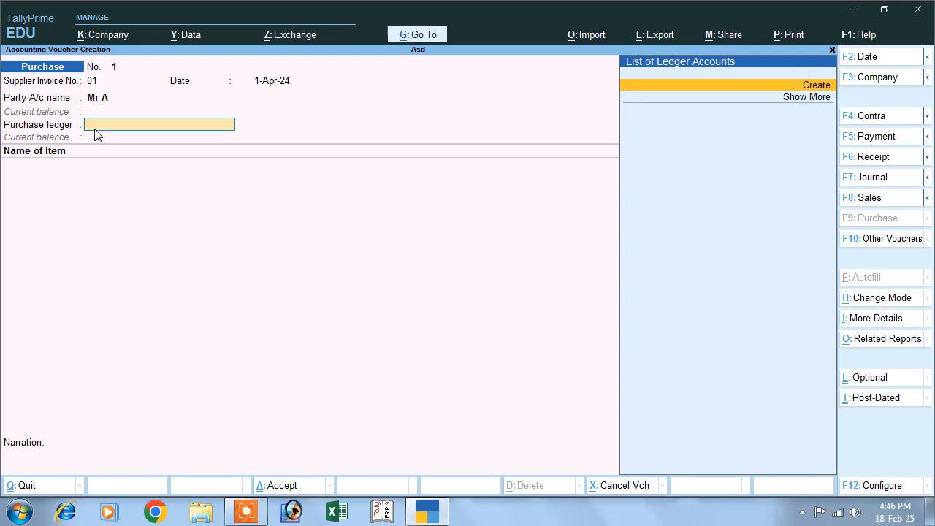
# Start a new purchase ledger named Purchase under the Purchase Accounts group.
pyautogui.click(811, 86)
pyautogui.write('Purchase')
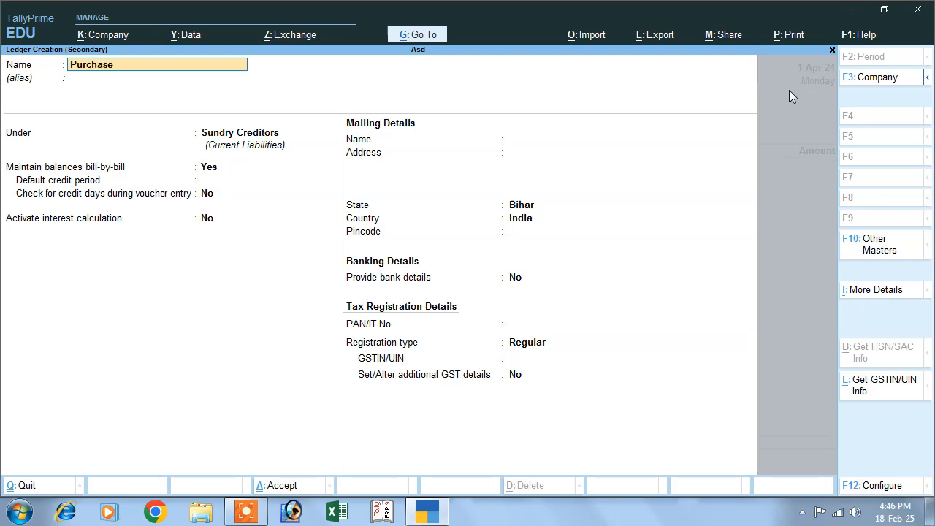
pyautogui.press('Return')
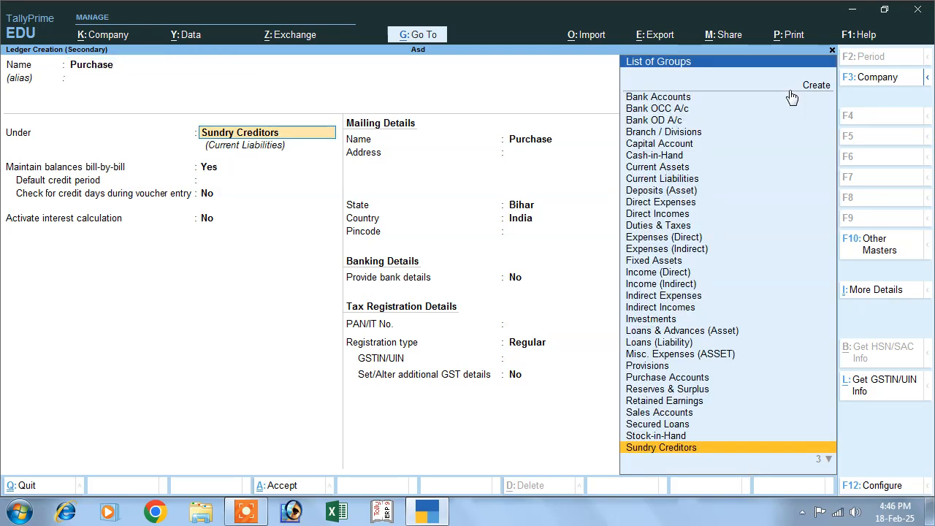
pyautogui.write('p')
pyautogui.press('Down')
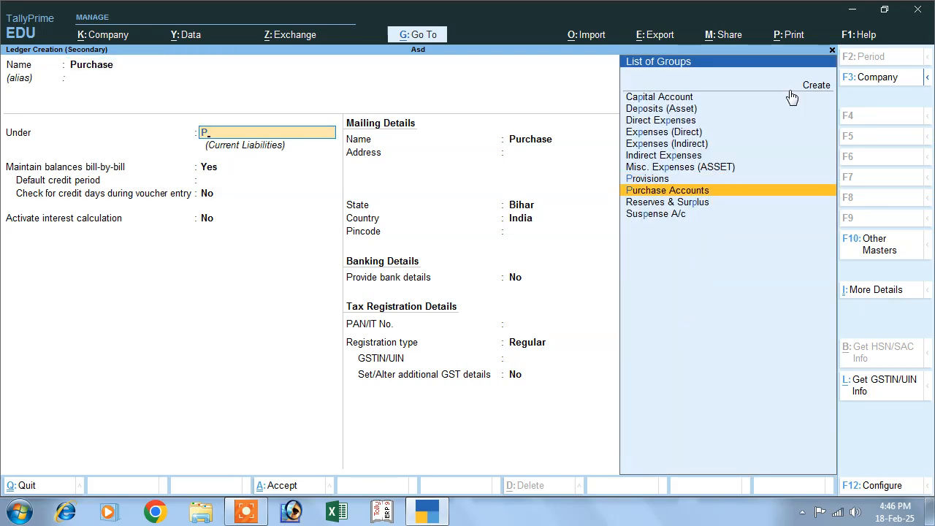
pyautogui.press('Return')
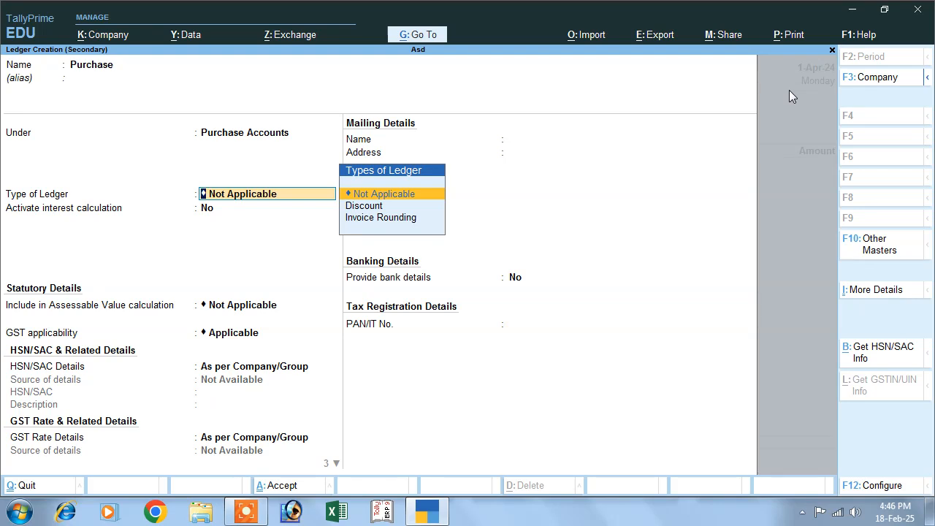
# Set the Purchase ledger's type of supply to Goods, keep its other defaults, and save it.
pyautogui.press('Return')
pyautogui.press('Return')
pyautogui.press('Return')
pyautogui.press('Return')
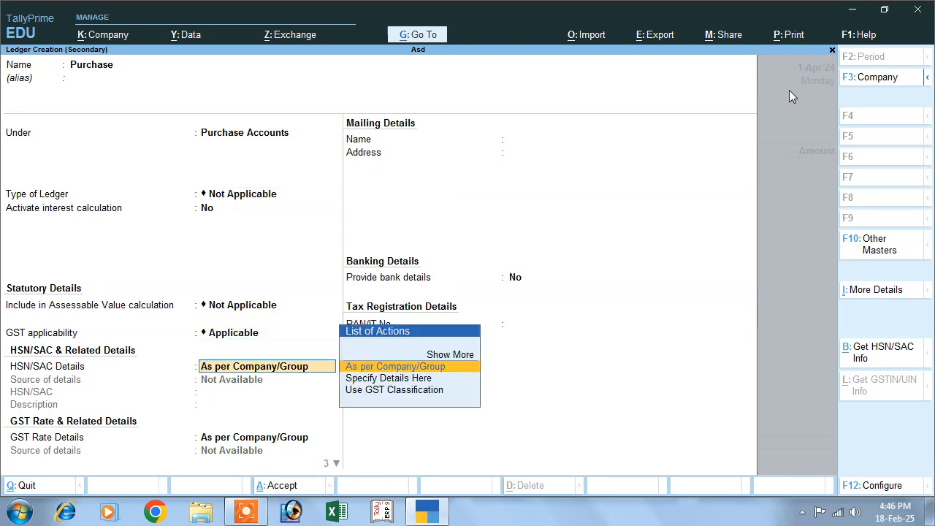
pyautogui.press('Return')
pyautogui.press('Return')
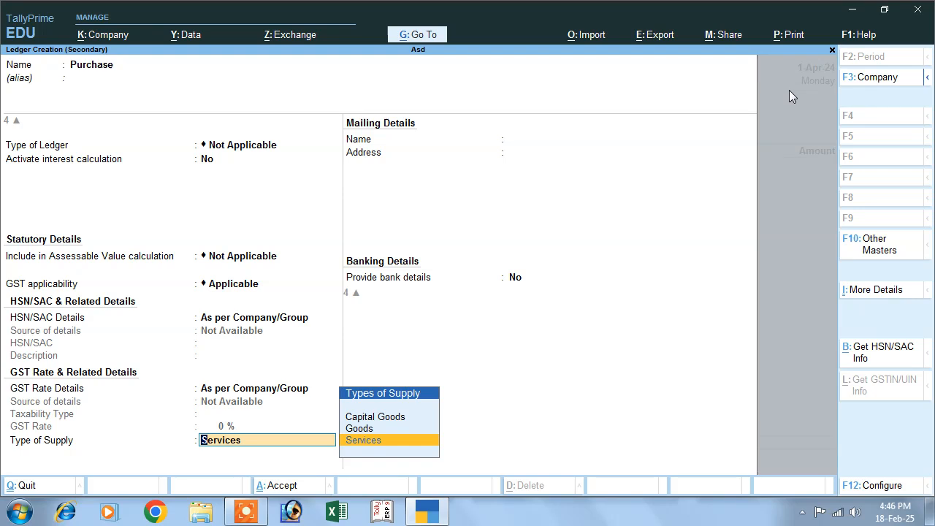
pyautogui.press('Up')
pyautogui.press('Return')
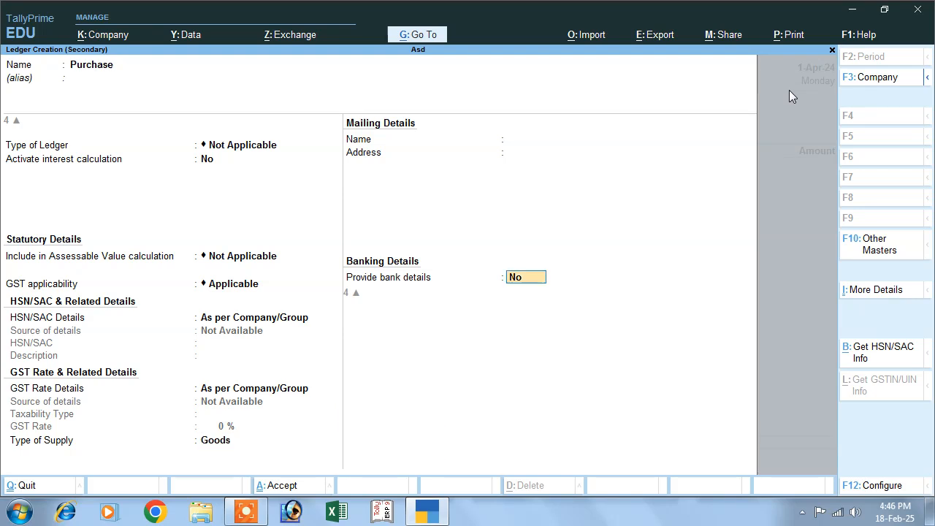
pyautogui.press('Return')
pyautogui.press('Return')
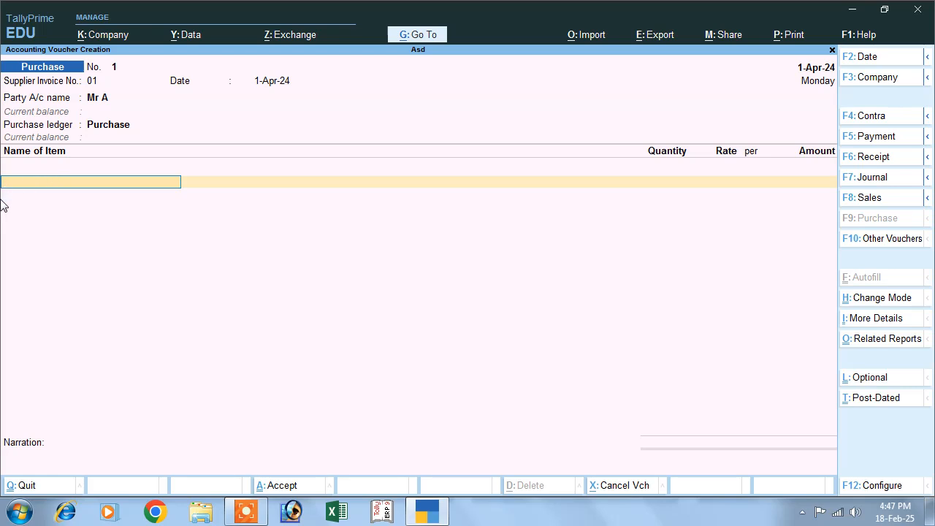
# Start a new stock item named Dove under the Primary group from the voucher's item line.
pyautogui.hotkey('alt', 'c')
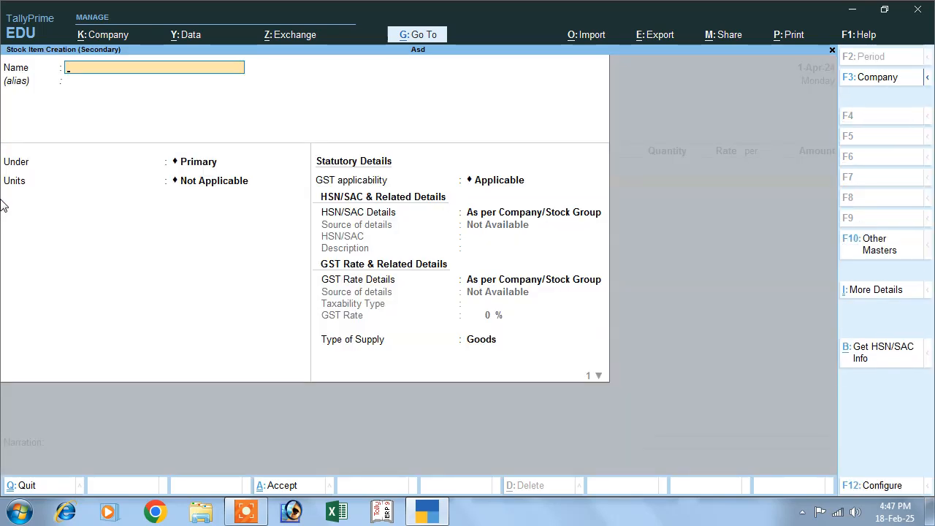
pyautogui.write('Dove')
pyautogui.press('Return')
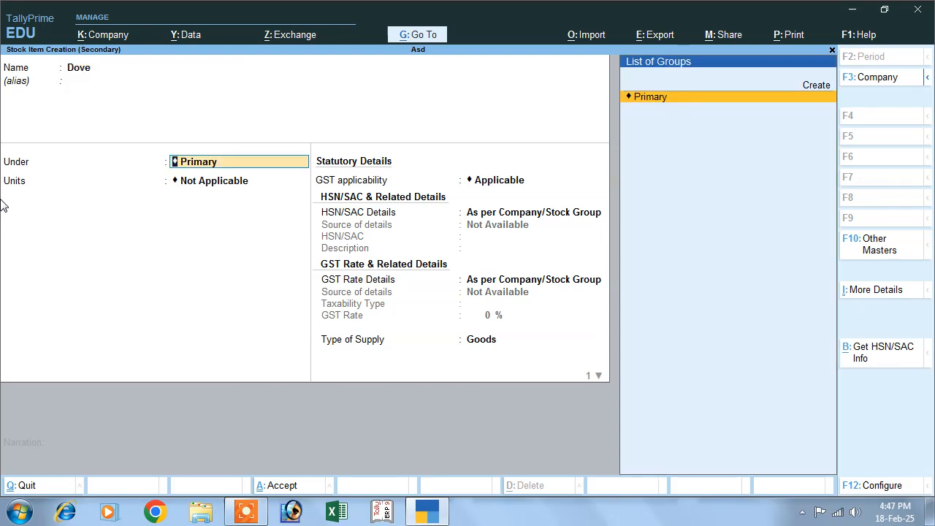
pyautogui.press('Return')
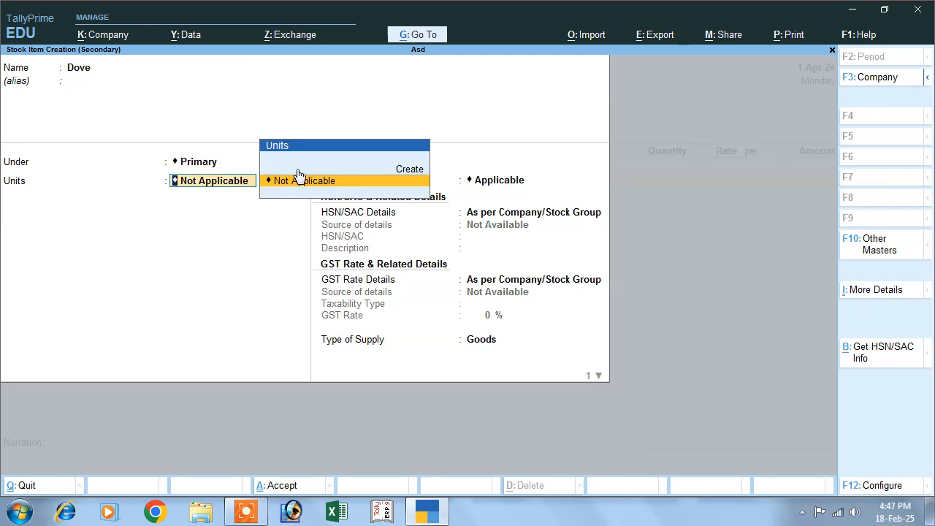
# Create the simple unit pcs for Dove with formal name Pieces, UQC PCS-PIECES and 0 decimal places.
pyautogui.click(400, 170)
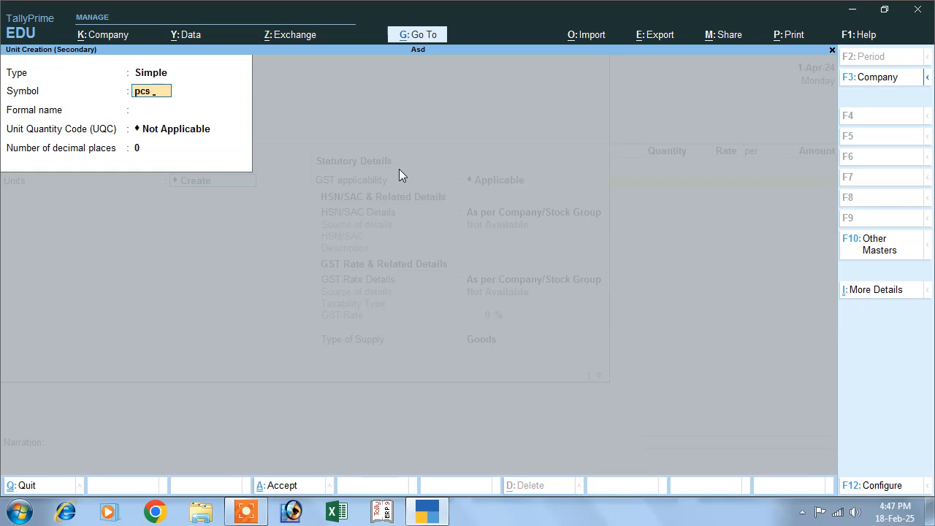
pyautogui.press('Return')
pyautogui.write('Pieces')
pyautogui.press('Return')
pyautogui.write('pc')
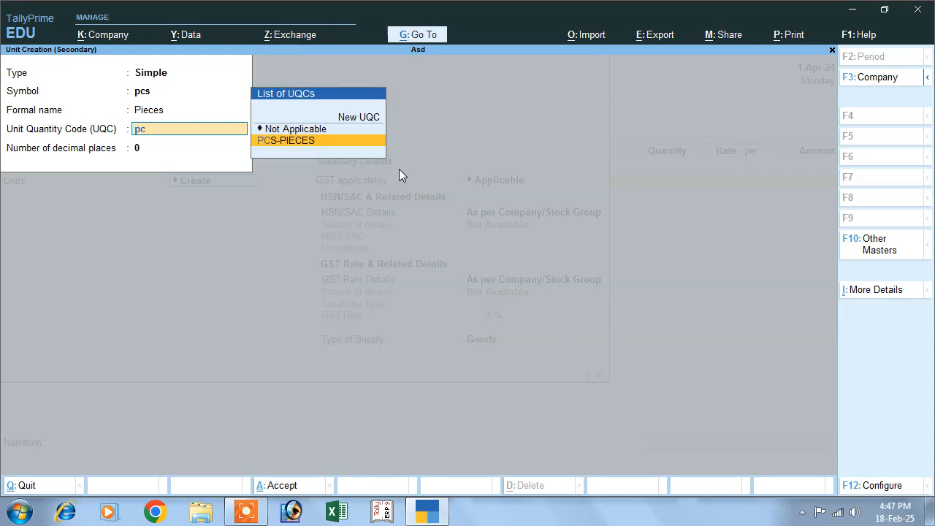
pyautogui.press('Return')
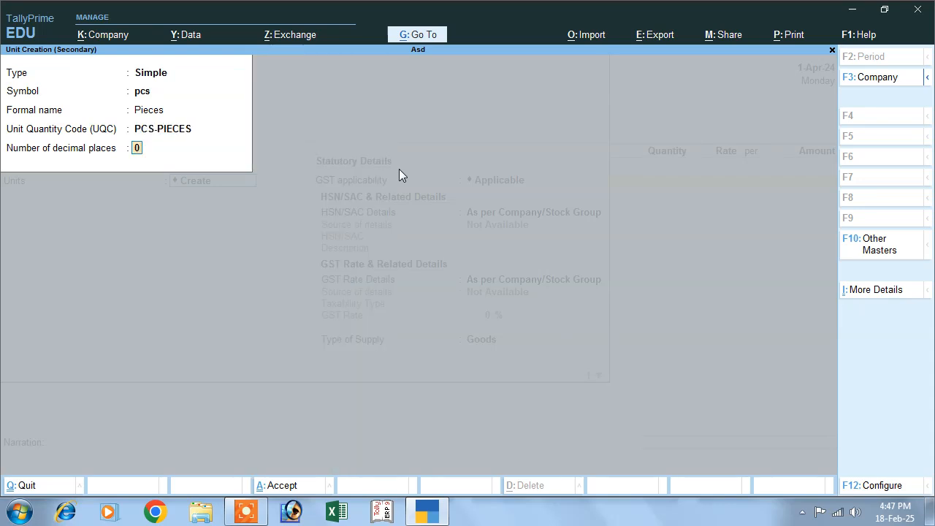
pyautogui.press('Return')
pyautogui.press('Return')
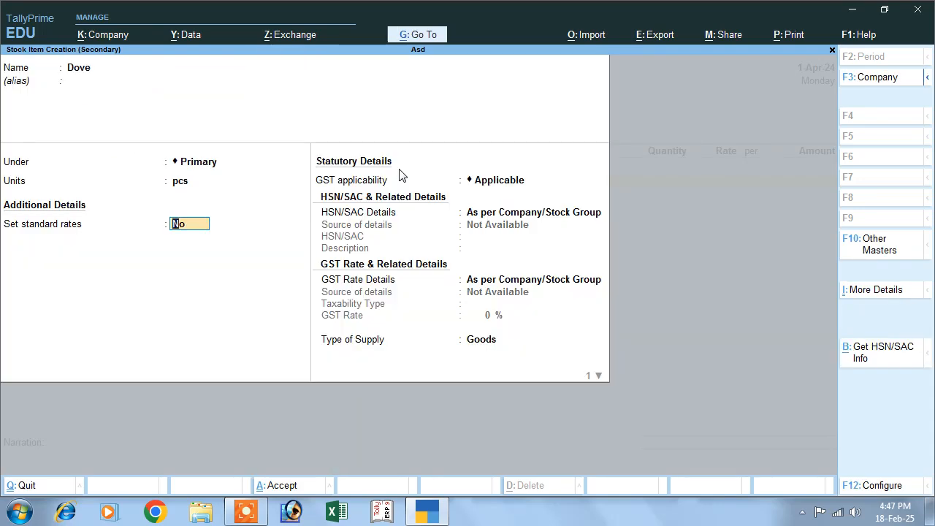
# Keep Dove's standard rates off, its HSN and GST rate details as per company, supply type Goods and duty rate 0, and save the item.
pyautogui.press('Return')
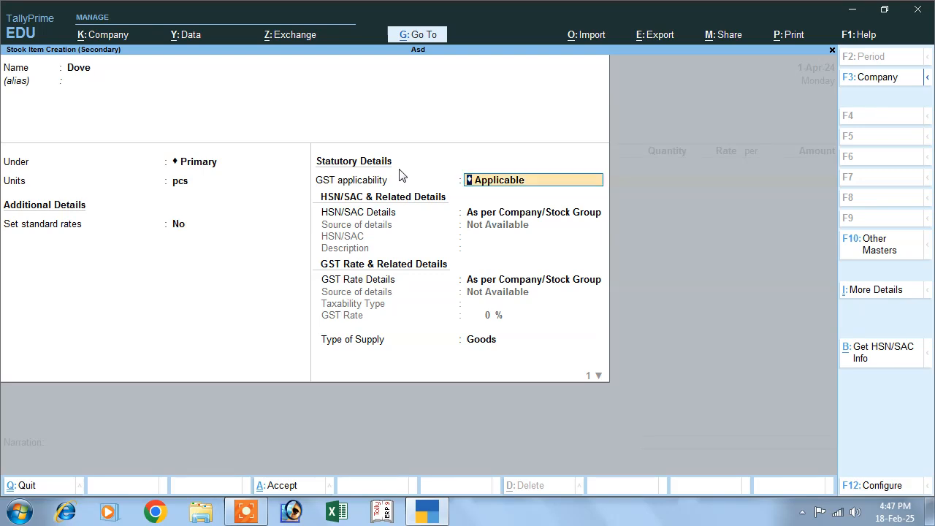
pyautogui.press('Return')
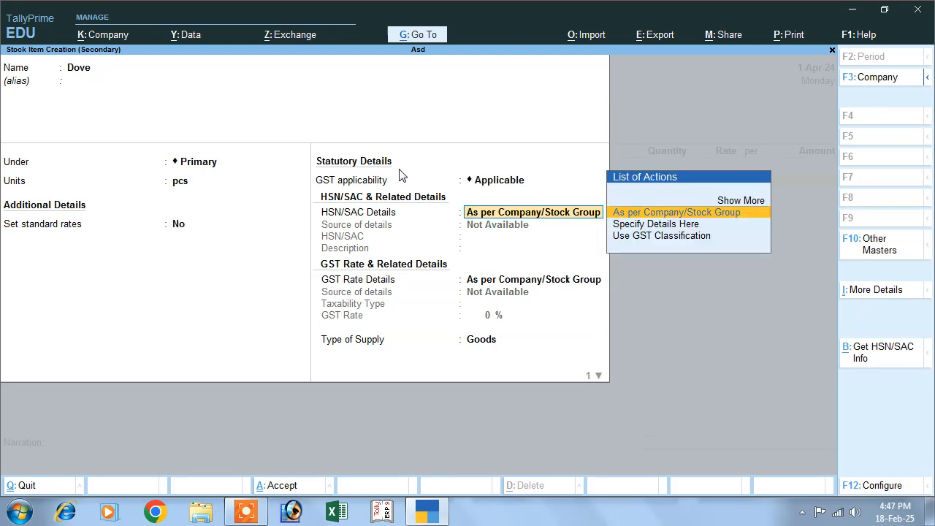
pyautogui.press('Return')
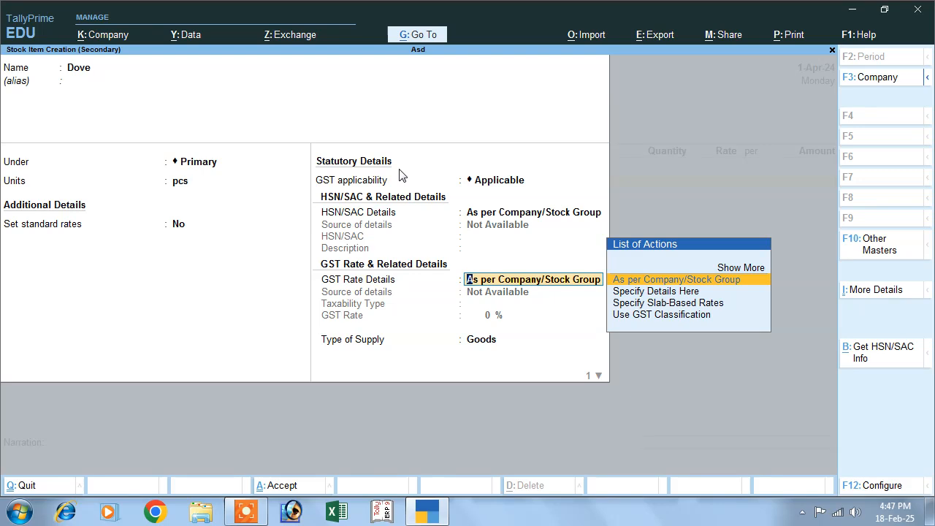
pyautogui.press('Return')
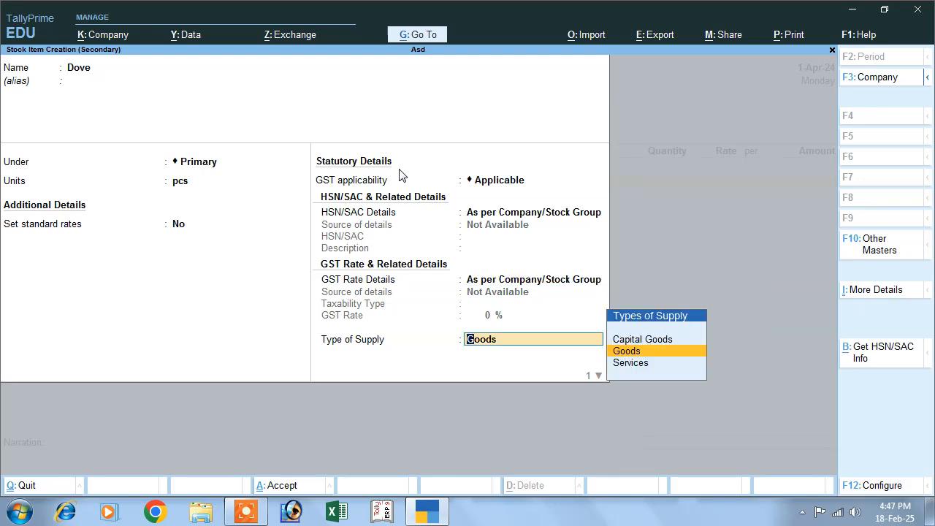
pyautogui.press('Return')
pyautogui.press('Return')
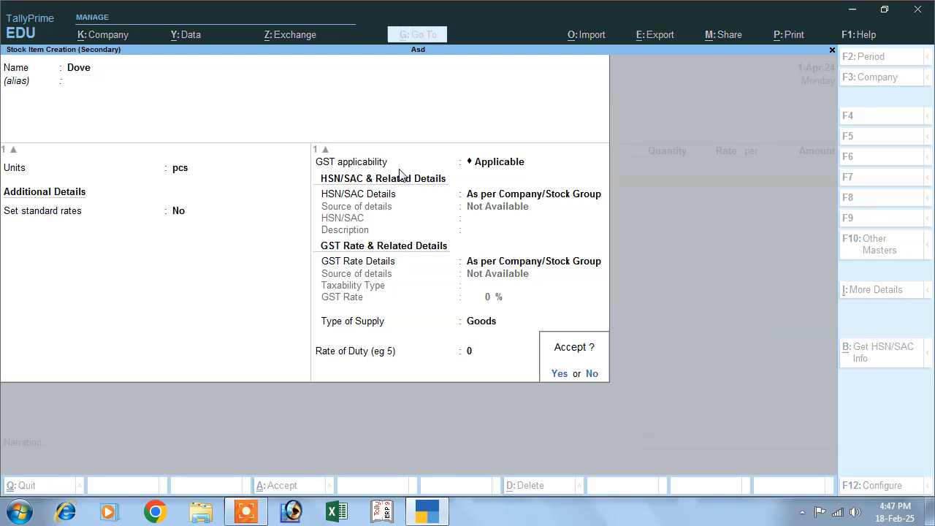
pyautogui.press('Return')
# Enter 10,000 pcs of Dove at a rate of 50 per pcs on the purchase voucher.
pyautogui.write('10,000 pcs')
pyautogui.press('Return')
pyautogui.write('50')
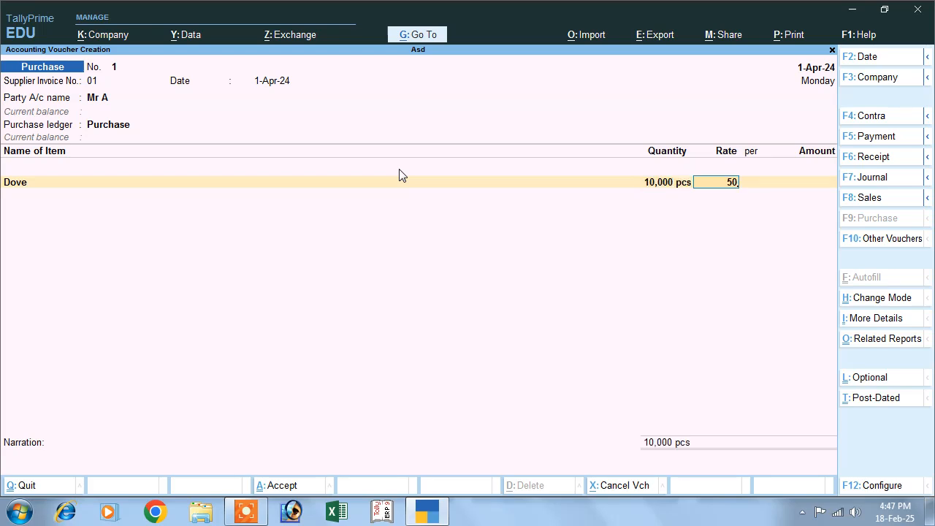
pyautogui.press('Return')
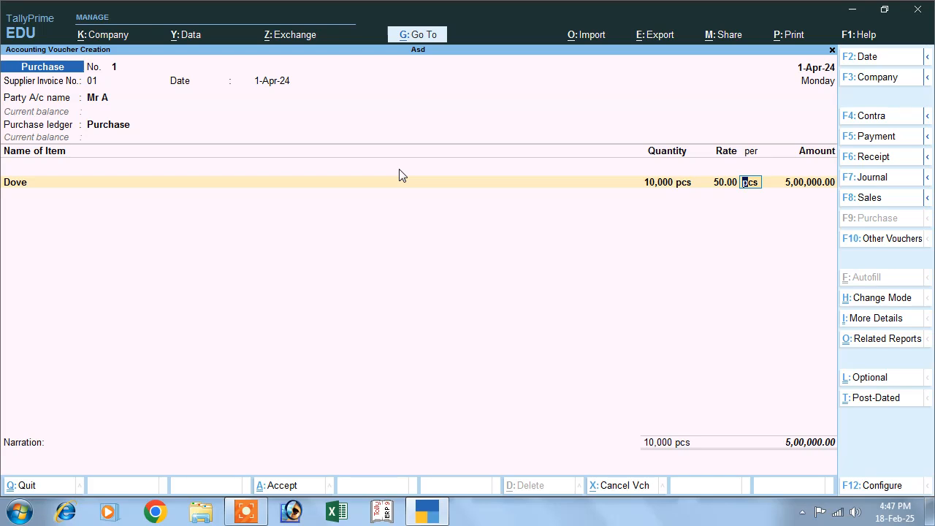
pyautogui.press('Return')
pyautogui.press('Return')
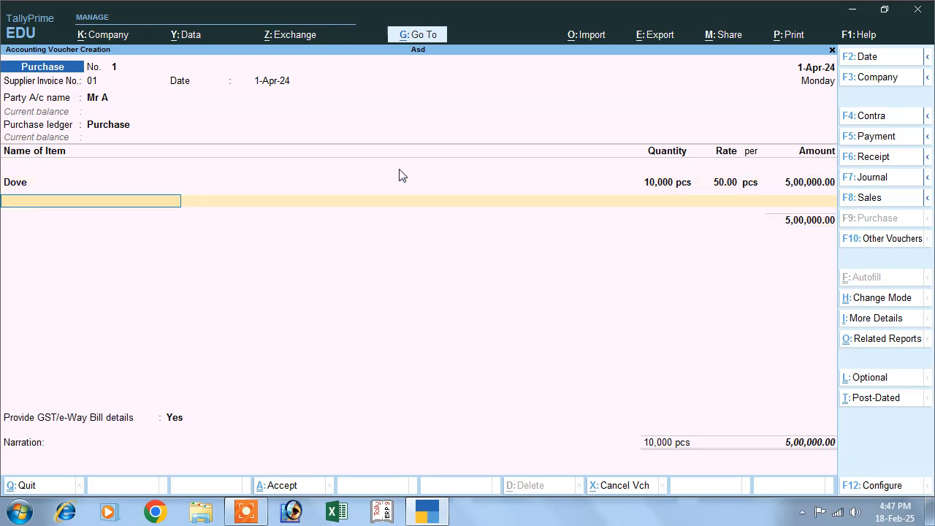
pyautogui.hotkey('alt', 'c')
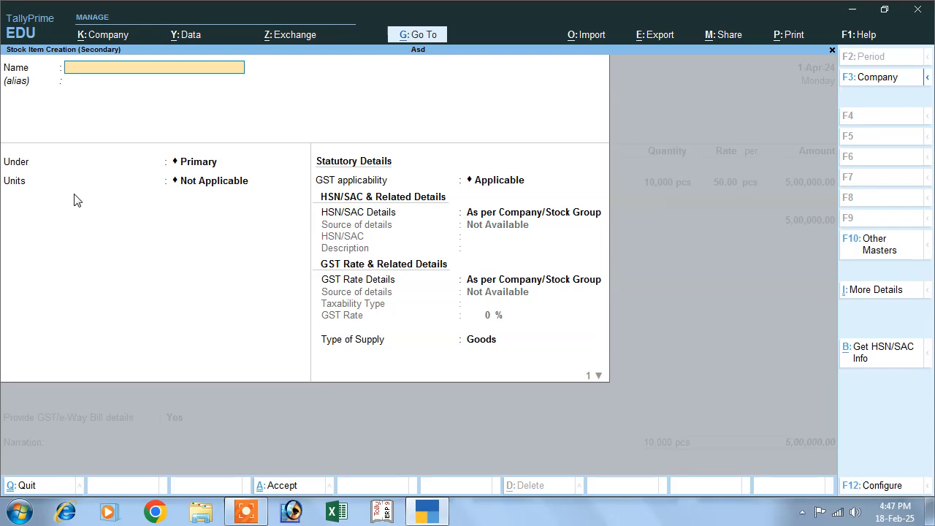
pyautogui.press('Escape')
pyautogui.press('y')
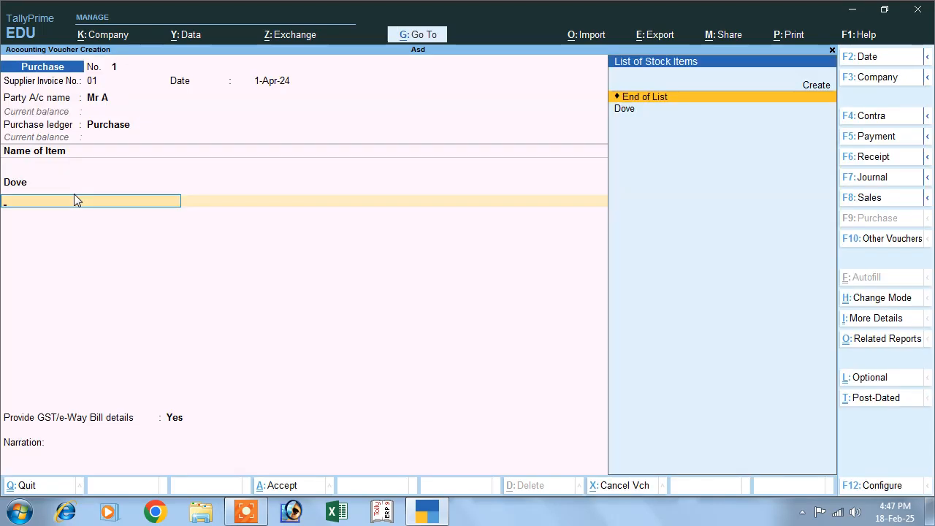
# End the voucher's item list and set Provide GST/e-Way Bill details to No.
pyautogui.press('Return')
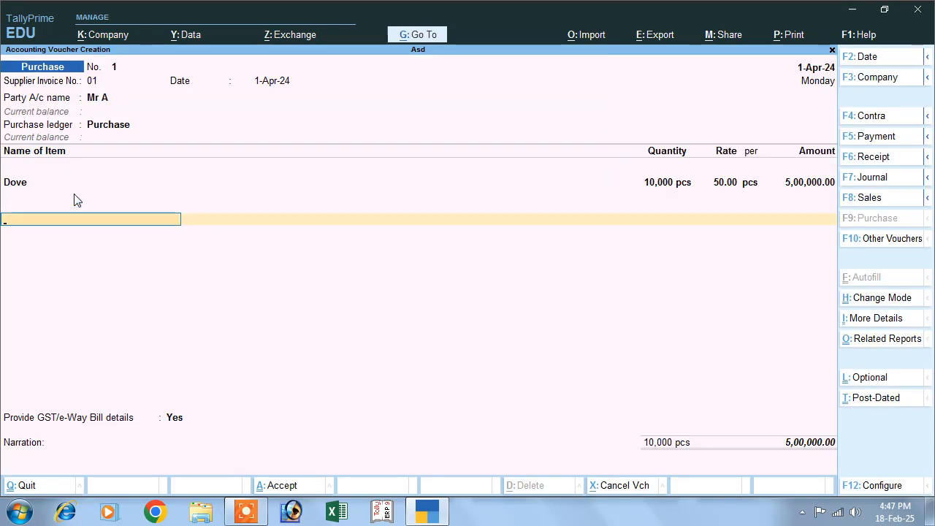
pyautogui.press('Up')
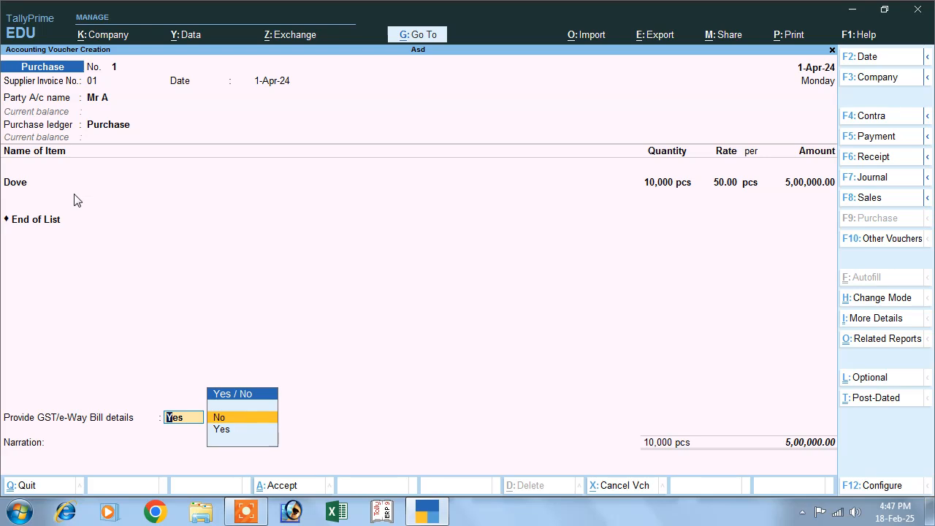
pyautogui.press('Return')
pyautogui.press('Return')
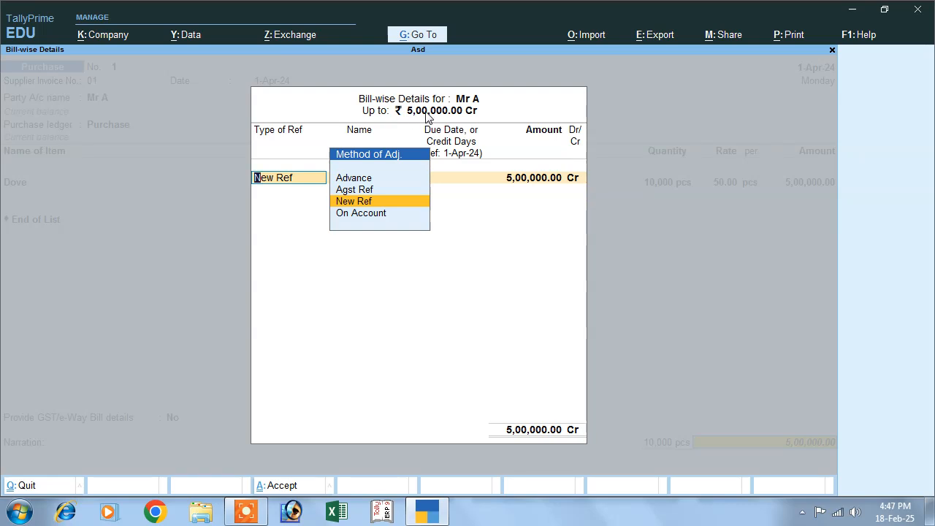
# Allocate the supplier's 5,00,000.00 Cr bill as New Ref 01, leaving the due date blank.
pyautogui.press('Return')
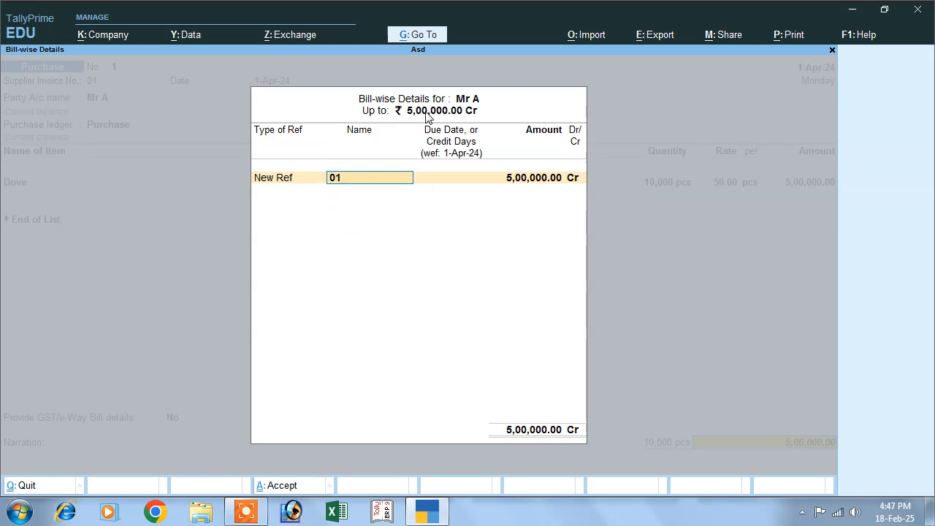
pyautogui.press('Return')
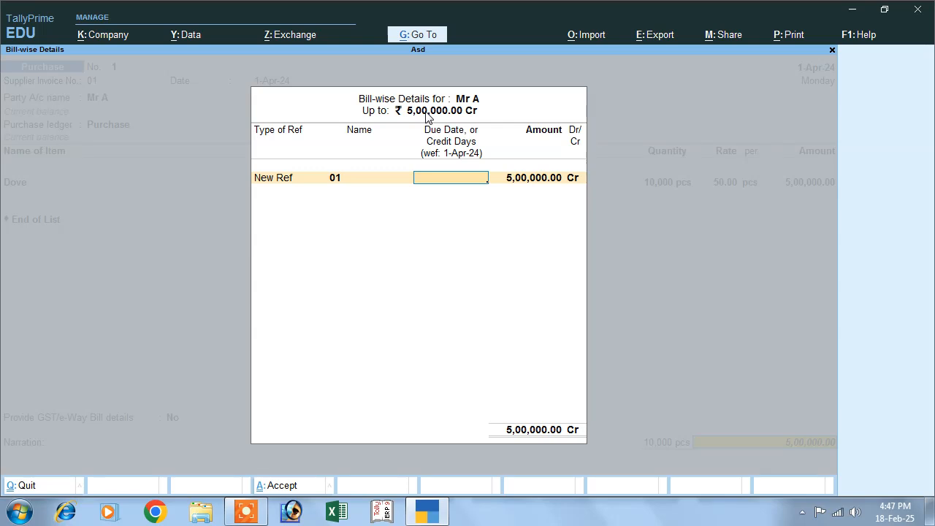
pyautogui.press('Return')
pyautogui.press('Return')
pyautogui.press('Return')
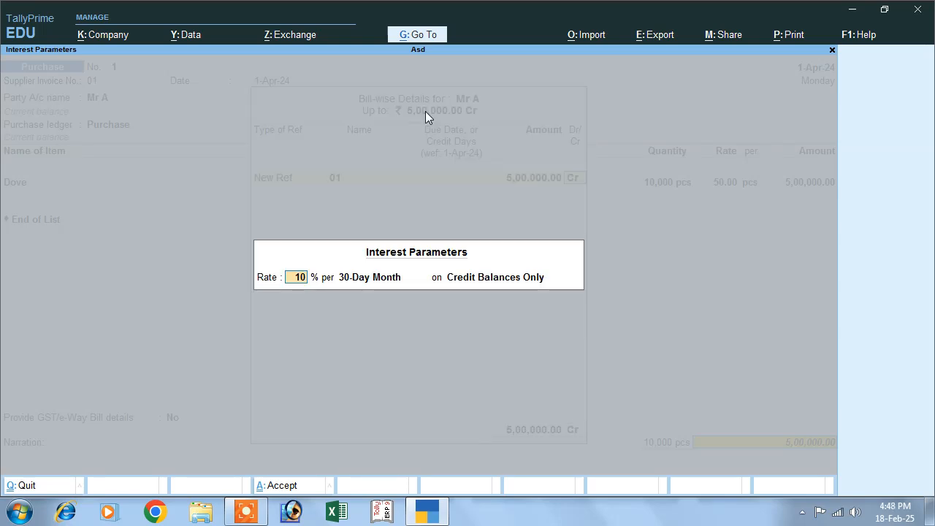
# Accept the bill's interest at 10% per 30-Day Month on Credit Balances Only, and save the purchase voucher.
pyautogui.press('Return')
pyautogui.press('Return')
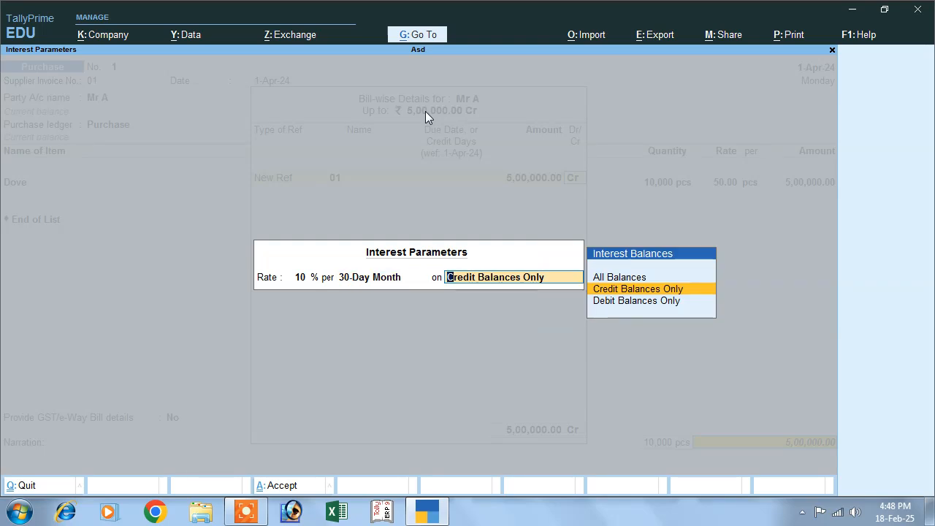
pyautogui.press('Return')
pyautogui.press('Return')
pyautogui.press('Return')
pyautogui.press('Return')
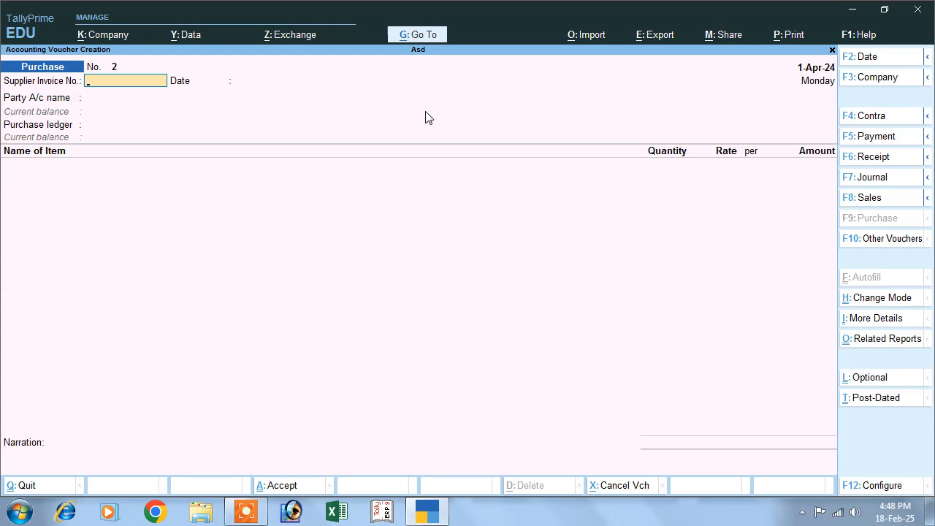
# Leave voucher creation and go to the Statements of Accounts reports.
pyautogui.press('Escape')
pyautogui.press('Return')
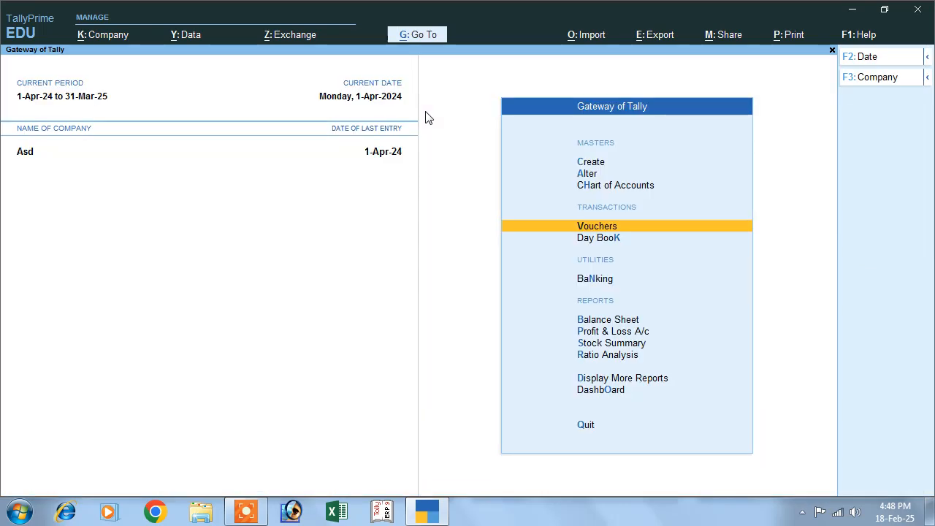
pyautogui.press('Down')
pyautogui.press('Down')
pyautogui.press('Down')
pyautogui.press('Down')
pyautogui.press('Down')
pyautogui.press('Down')
pyautogui.press('Down')
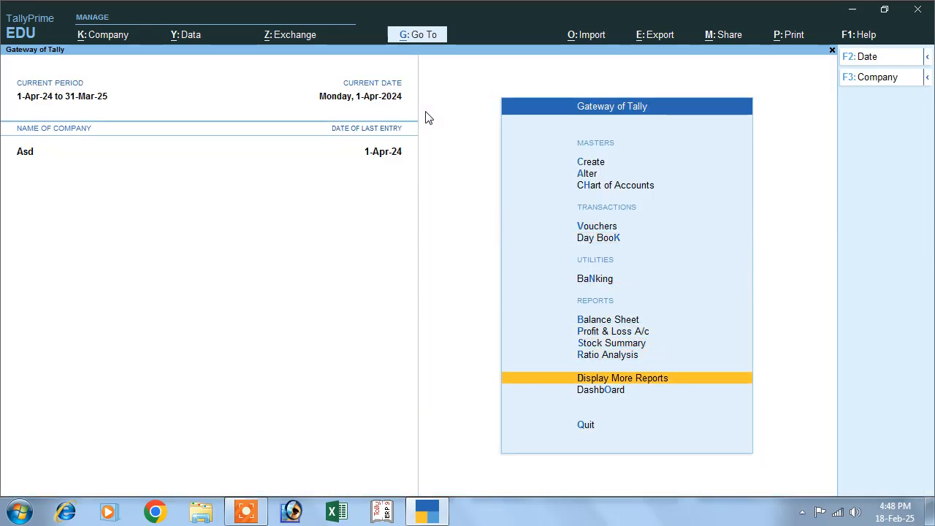
pyautogui.press('Return')
pyautogui.press('Down')
pyautogui.press('Down')
pyautogui.press('Down')
pyautogui.press('Down')
pyautogui.press('Down')
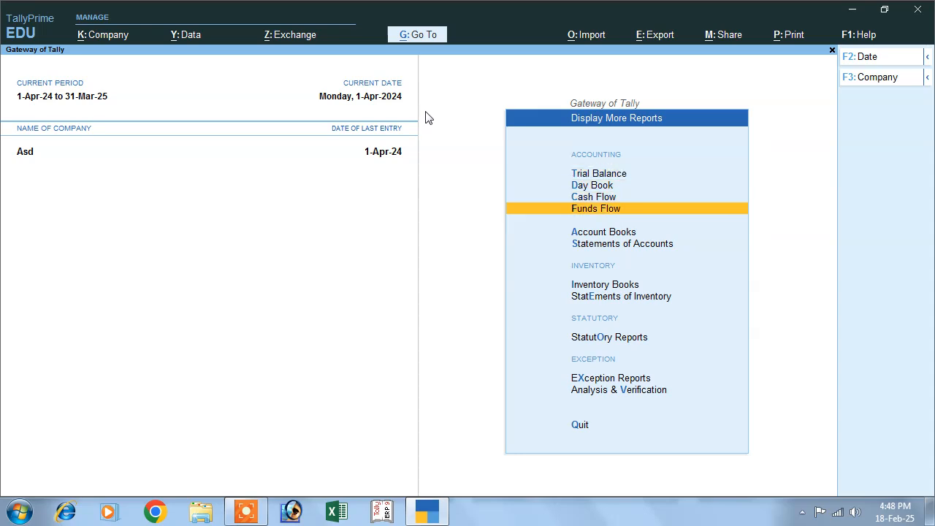
pyautogui.press('Return')
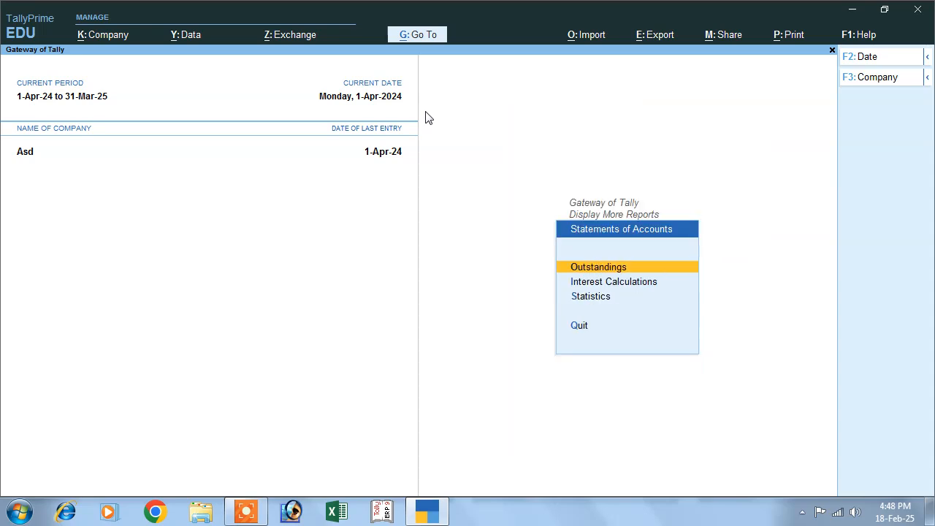
# Open the Interest Payable report from the interest calculations.
pyautogui.press('Down')
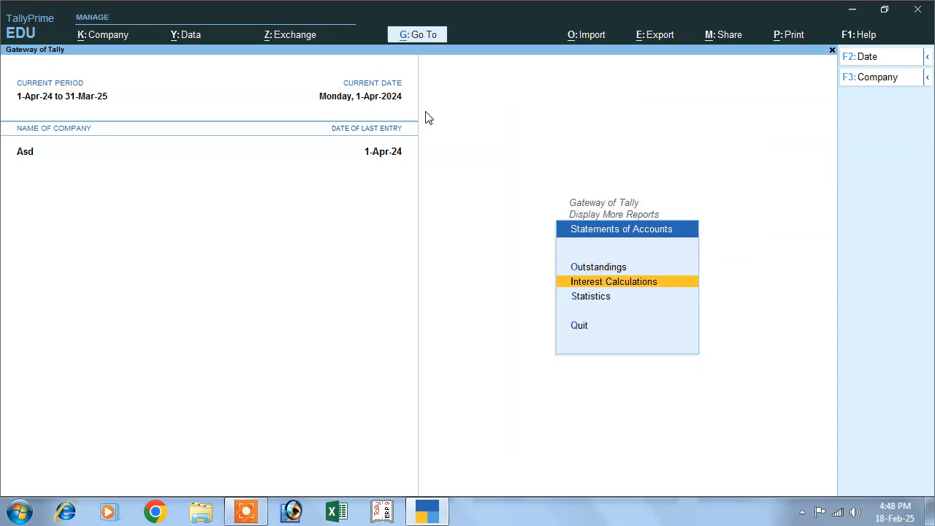
pyautogui.press('Return')
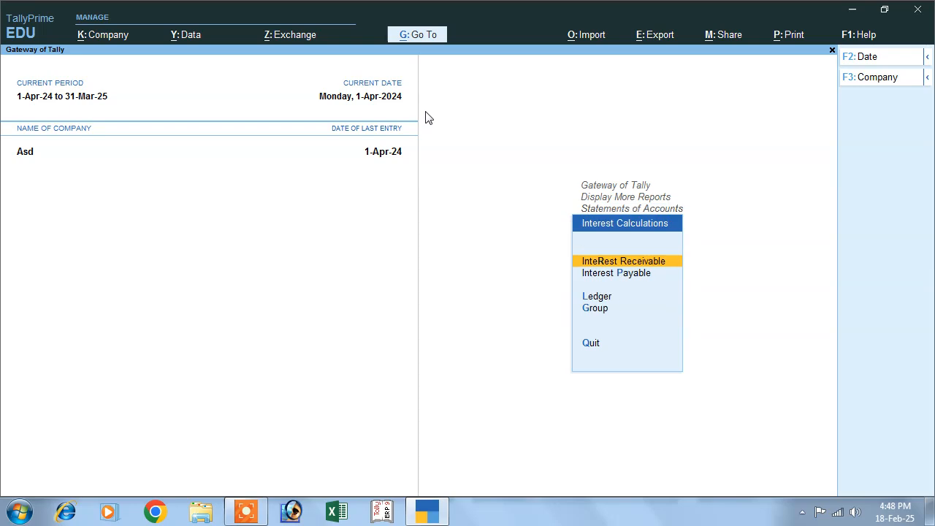
pyautogui.press('Down')
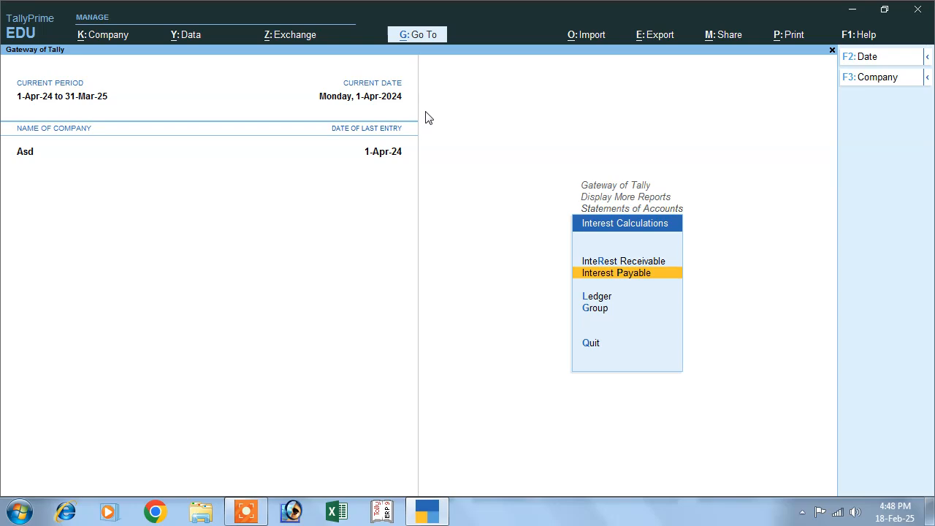
pyautogui.press('Return')
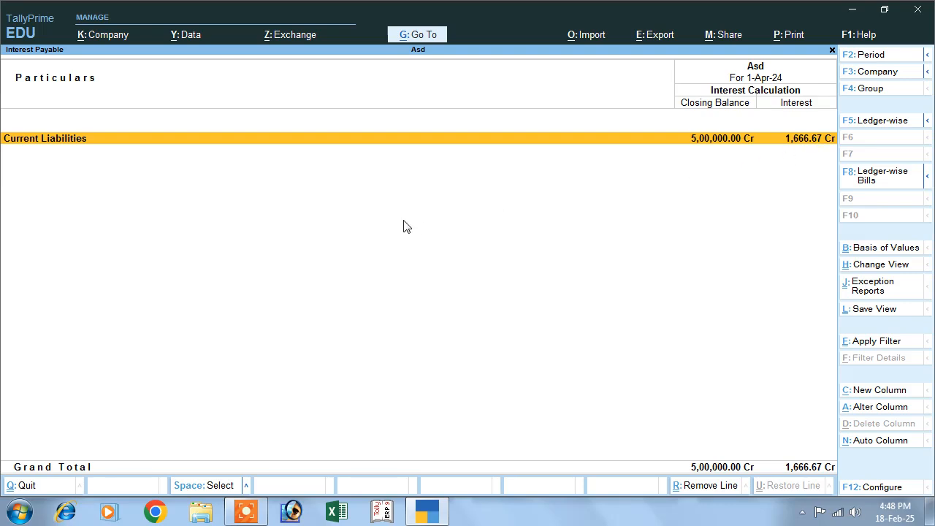
# Set the Interest Payable report's period from 1-4-2024 to 1-May-24.
pyautogui.press('F2')
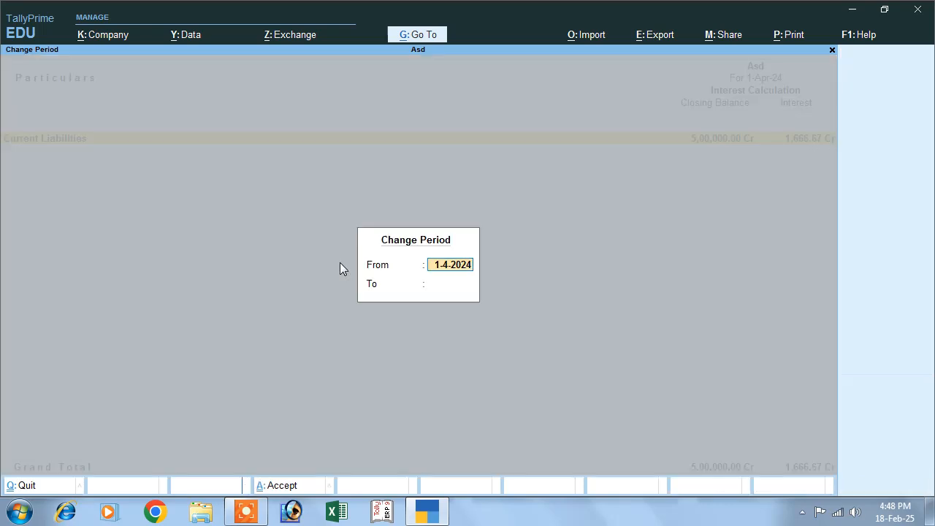
pyautogui.press('Return')
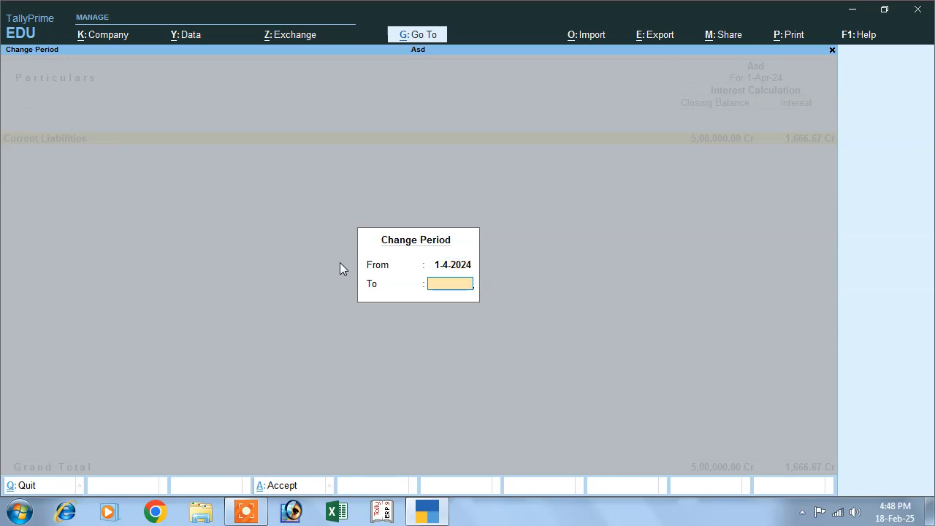
pyautogui.write('1-5')
pyautogui.press('Return')
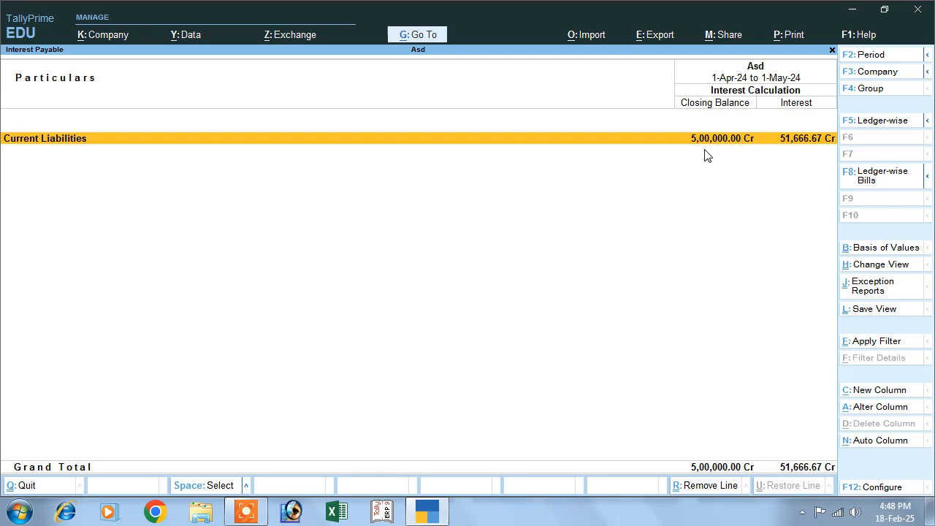
# Close the Interest Payable report and return to the Gateway of Tally.
pyautogui.press('Escape')
pyautogui.press('Escape')
pyautogui.press('Escape')
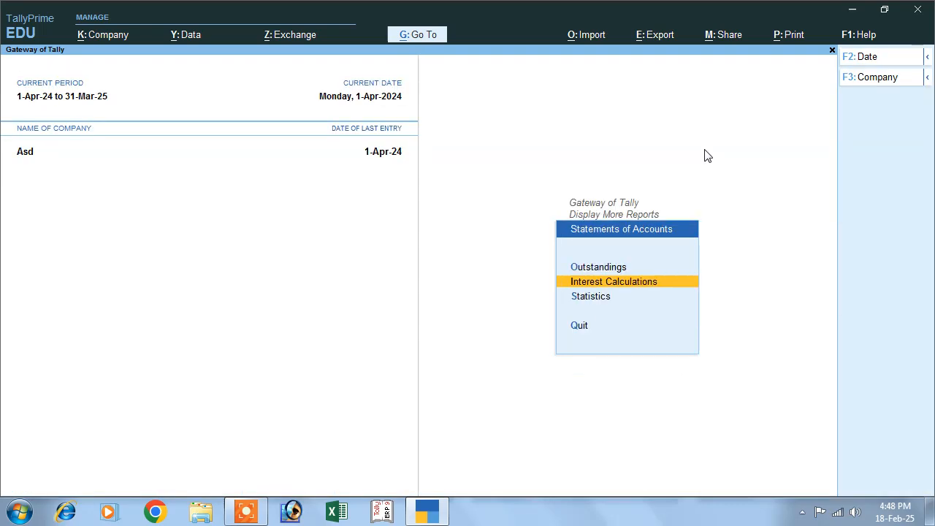
pyautogui.press('Escape')
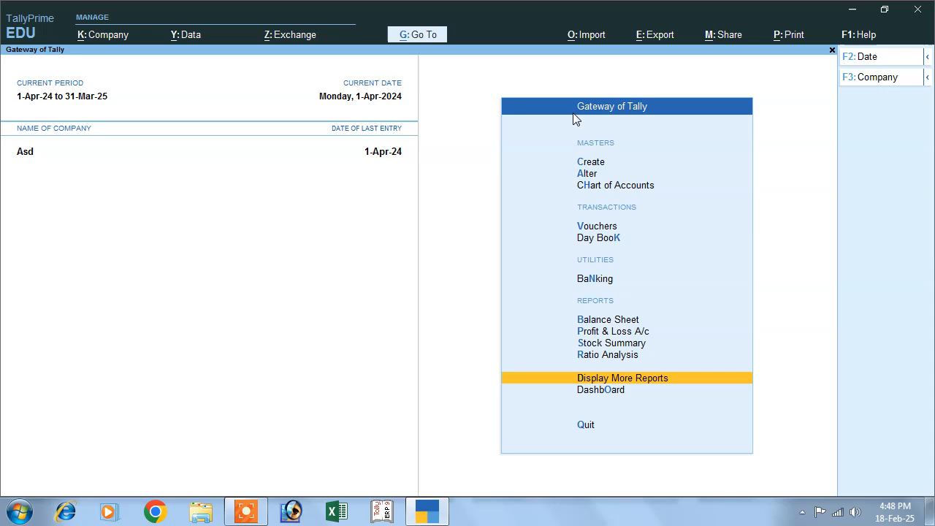
# Open the Credit Note voucher type for alteration from the list of masters.
pyautogui.press('Up')
pyautogui.press('Up')
pyautogui.press('Up')
pyautogui.press('Up')
pyautogui.press('Up')
pyautogui.press('Up')
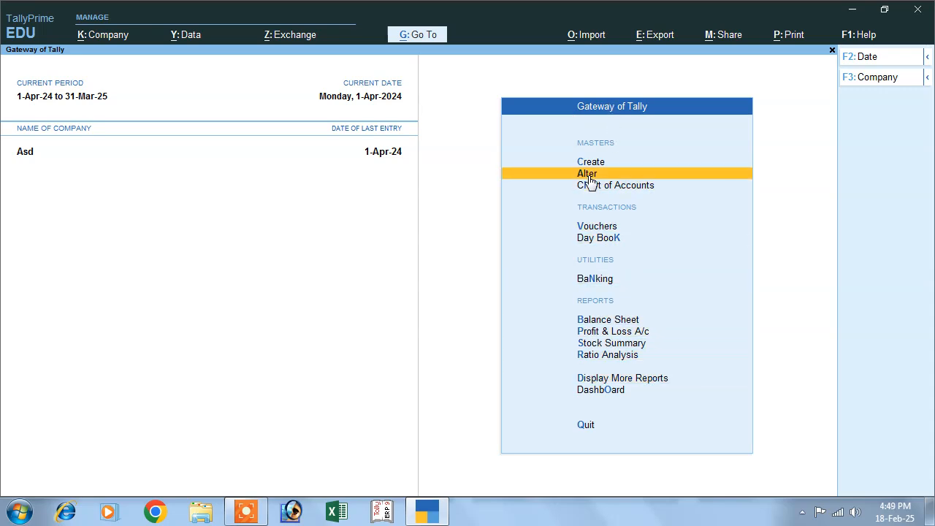
pyautogui.click(587, 176)
pyautogui.press('Down')
pyautogui.press('Down')
pyautogui.press('Down')
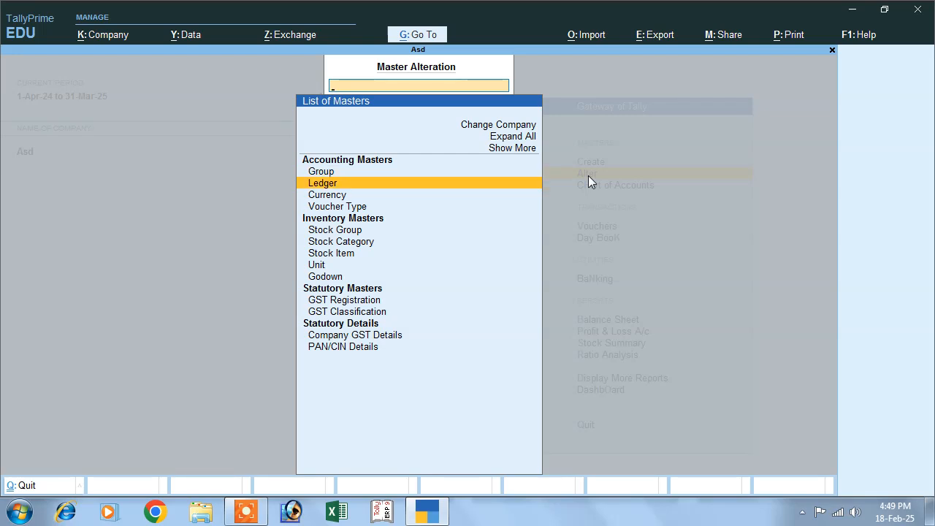
pyautogui.press('Return')
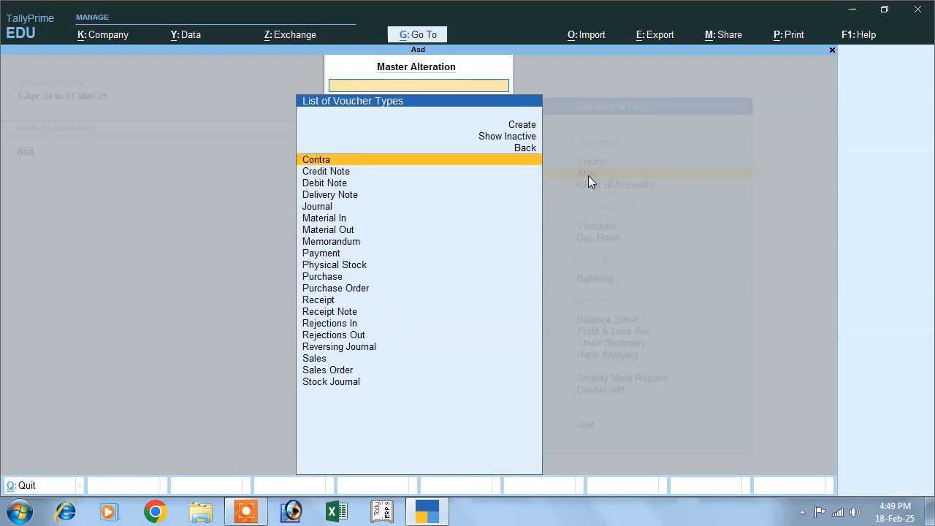
pyautogui.press('Down')
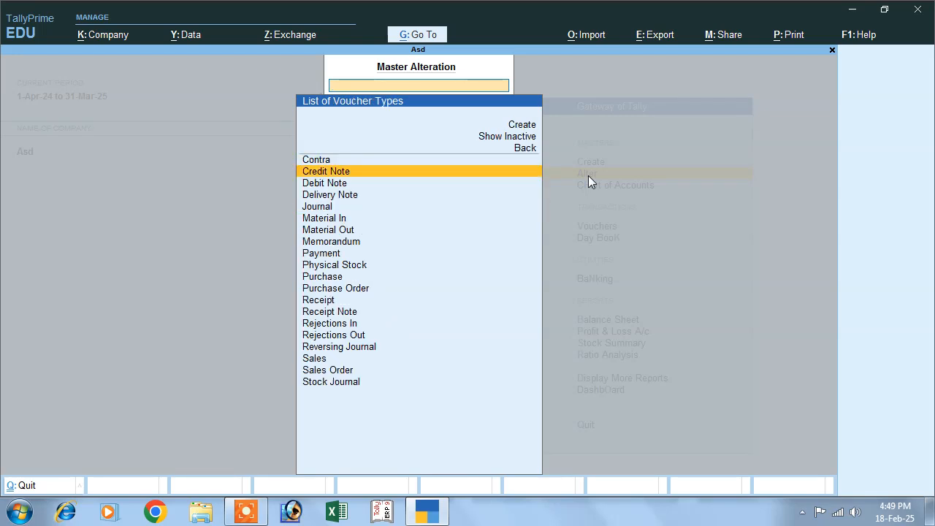
pyautogui.press('Return')
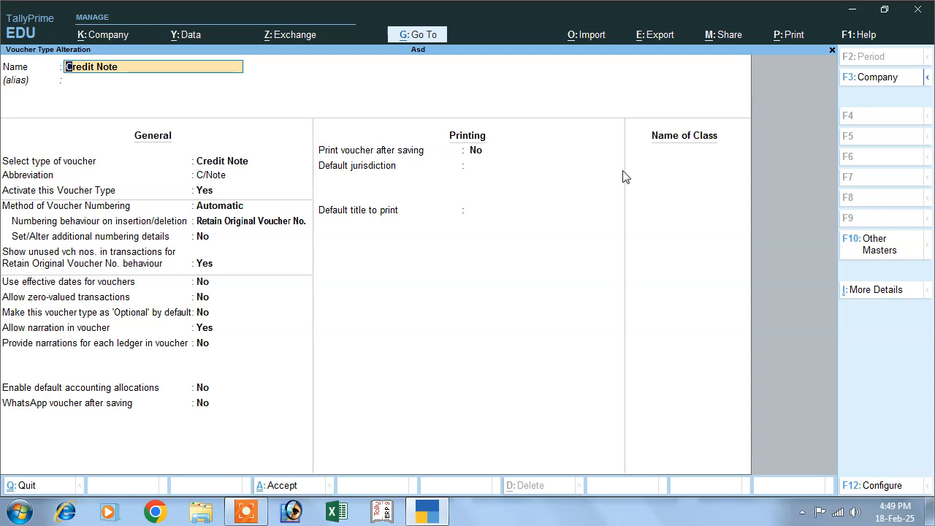
# Add a voucher class named Interest Paid to the Credit Note voucher type.
pyautogui.click(672, 157)
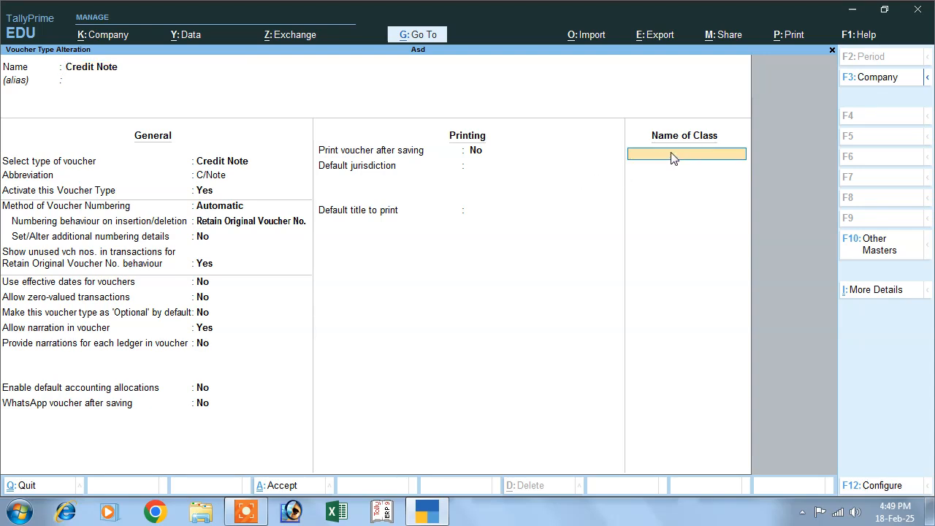
pyautogui.write('Interest Paid')
pyautogui.press('Return')
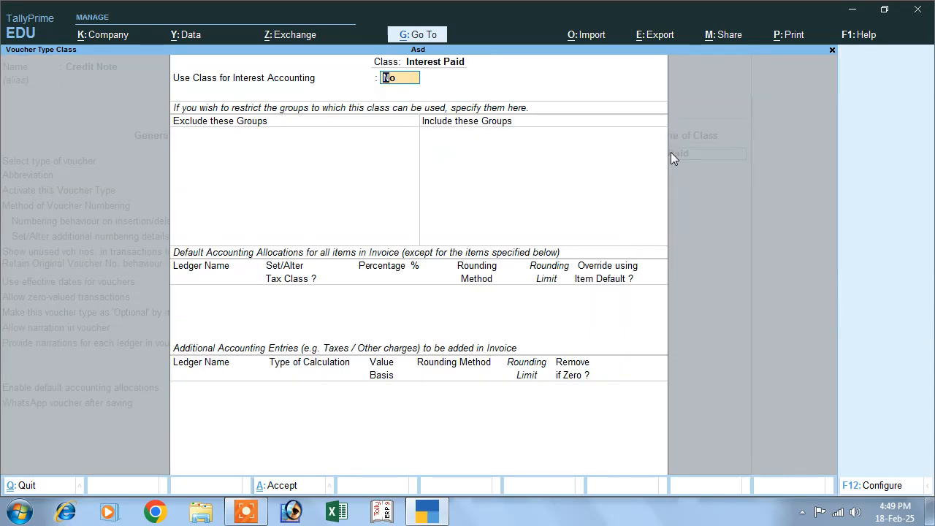
# Enable interest accounting and compound interest treatment for the Interest Paid class, then save the voucher type and return to the Gateway of Tally.
pyautogui.write('y')
pyautogui.press('Return')
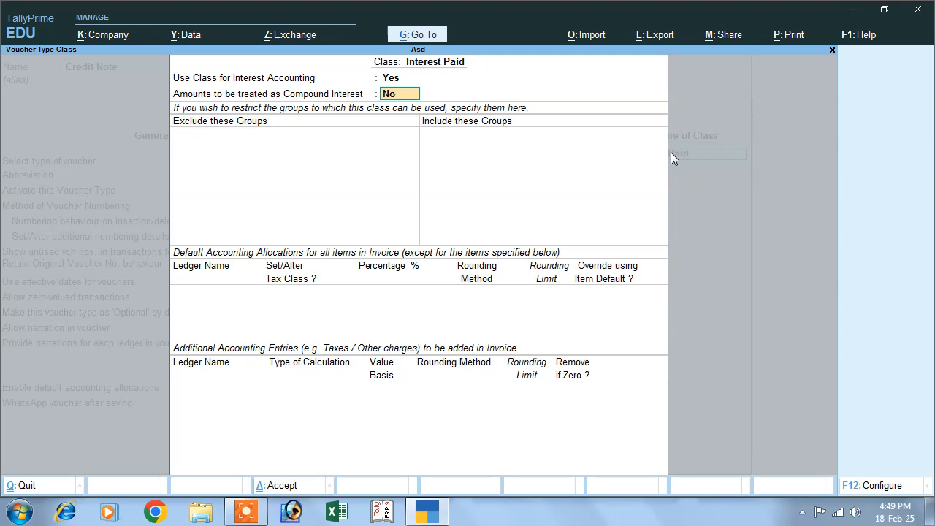
pyautogui.write('y')
pyautogui.press('Return')
pyautogui.press('Return')
pyautogui.press('Return')
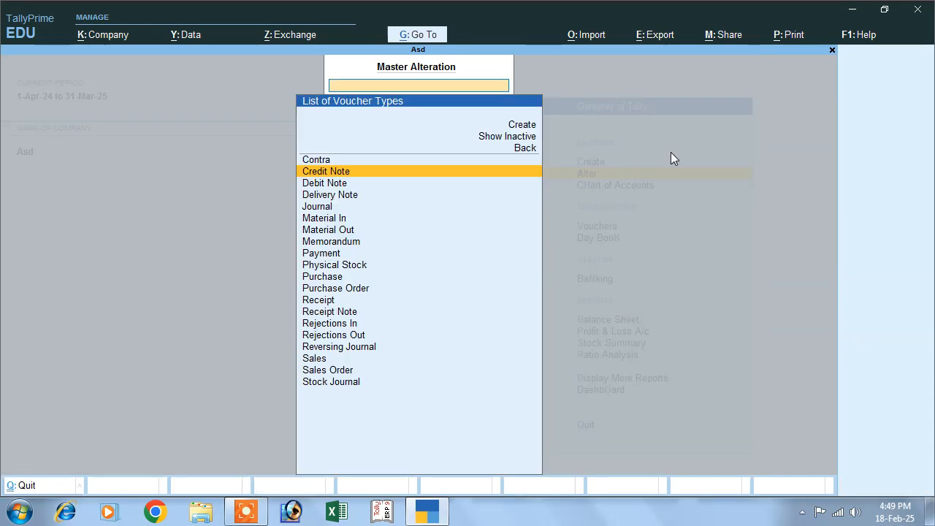
pyautogui.press('Escape')
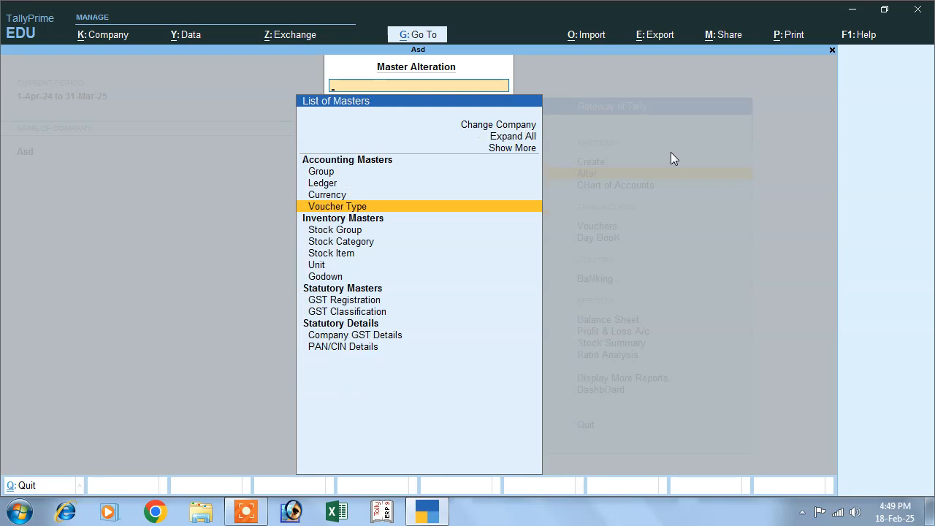
pyautogui.press('Escape')
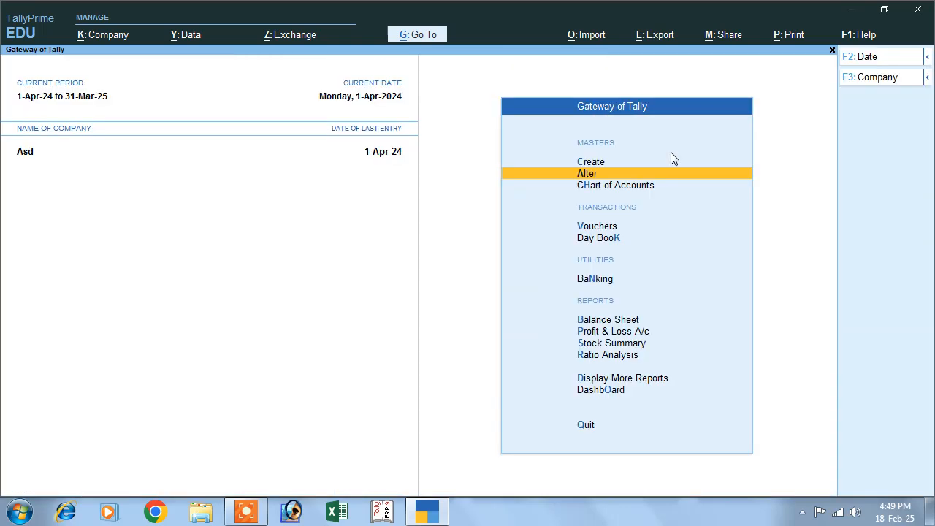
# Start a new Credit Note voucher using the Interest Paid voucher class.
pyautogui.press('Down')
pyautogui.press('Down')
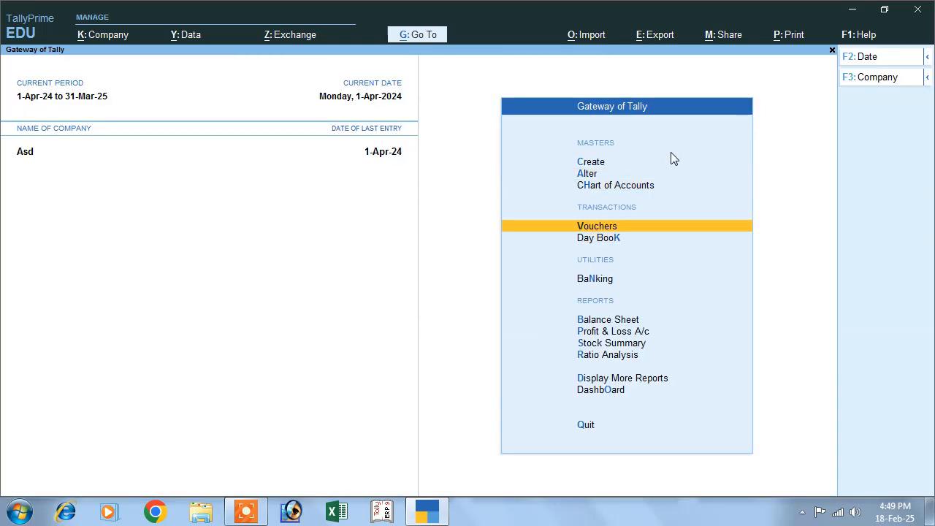
pyautogui.press('Return')
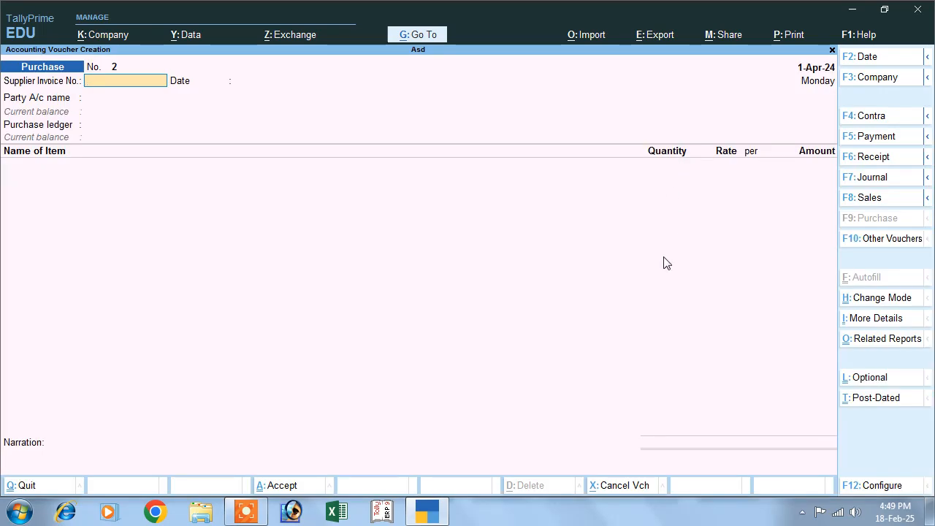
pyautogui.click(876, 241)
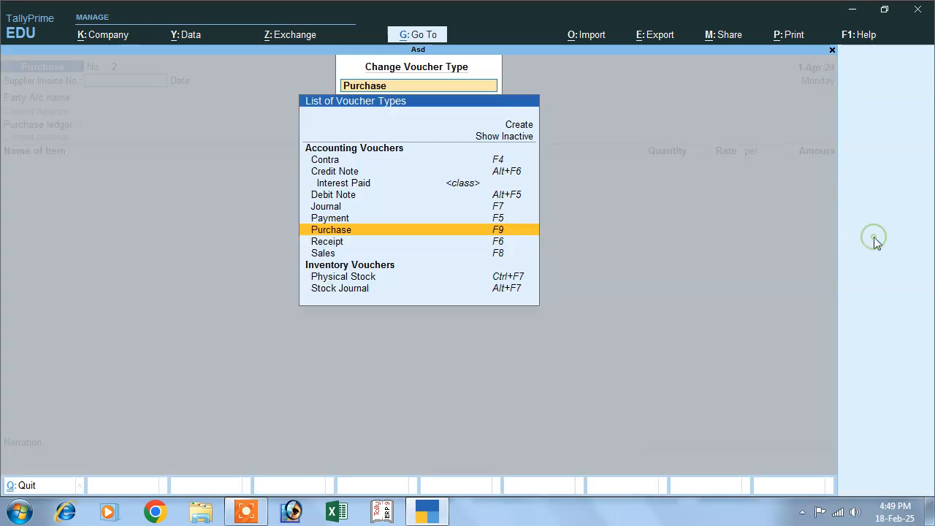
pyautogui.click(451, 171)
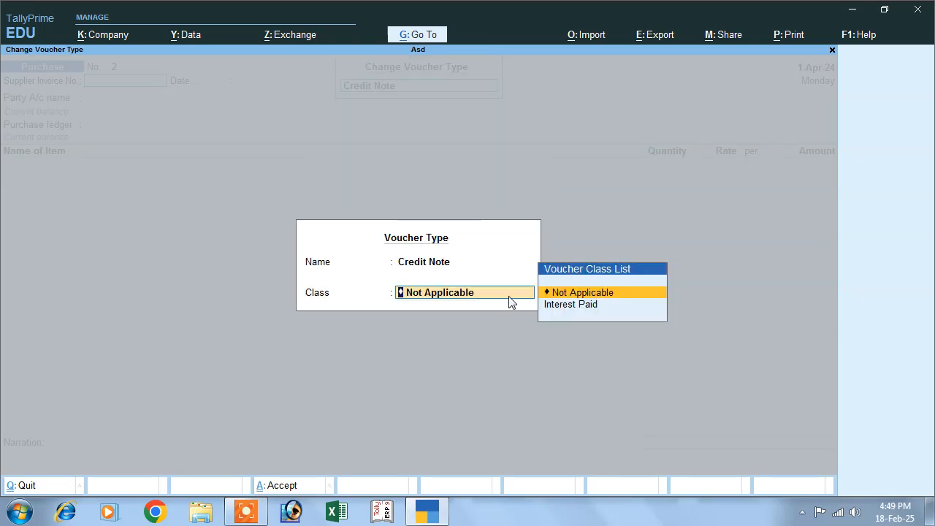
pyautogui.click(546, 310)
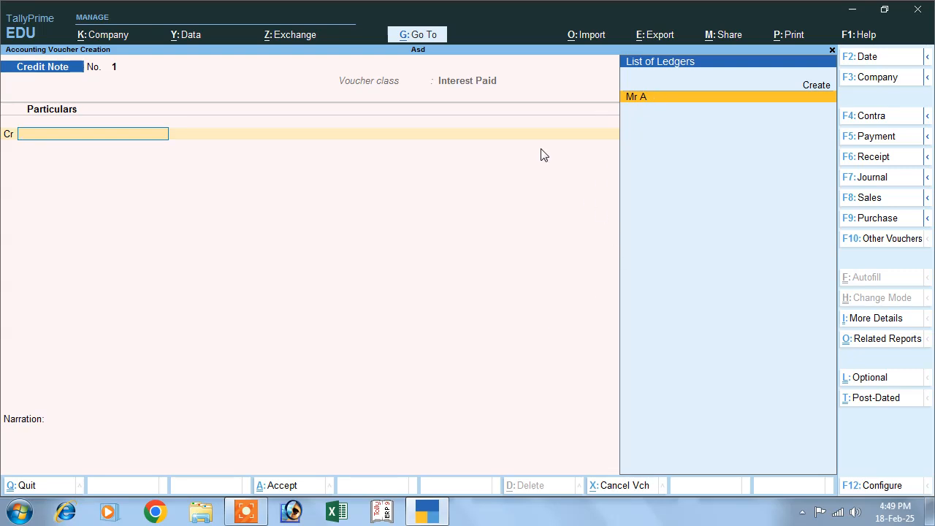
# Set the credit note's date to 1-5 and credit the supplier's ledger.
pyautogui.press('F2')
pyautogui.write('1-5')
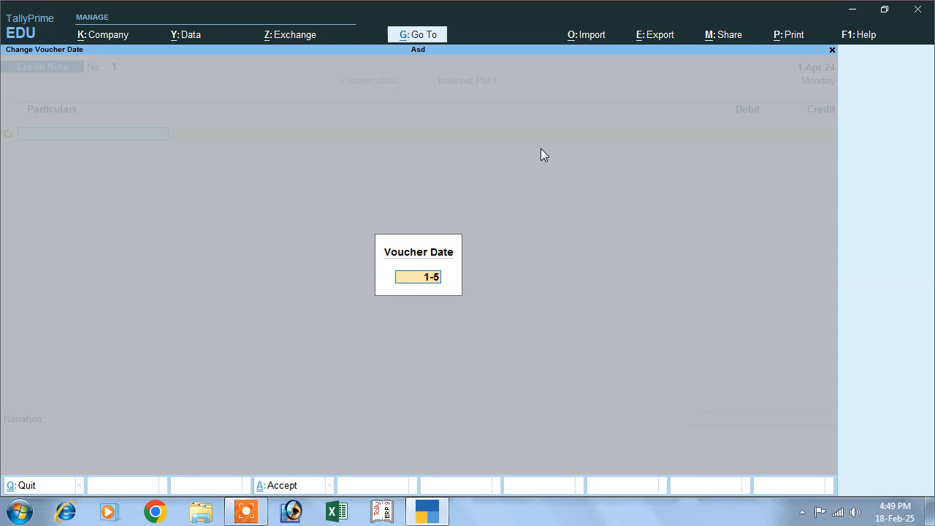
pyautogui.press('Return')
pyautogui.press('Return')
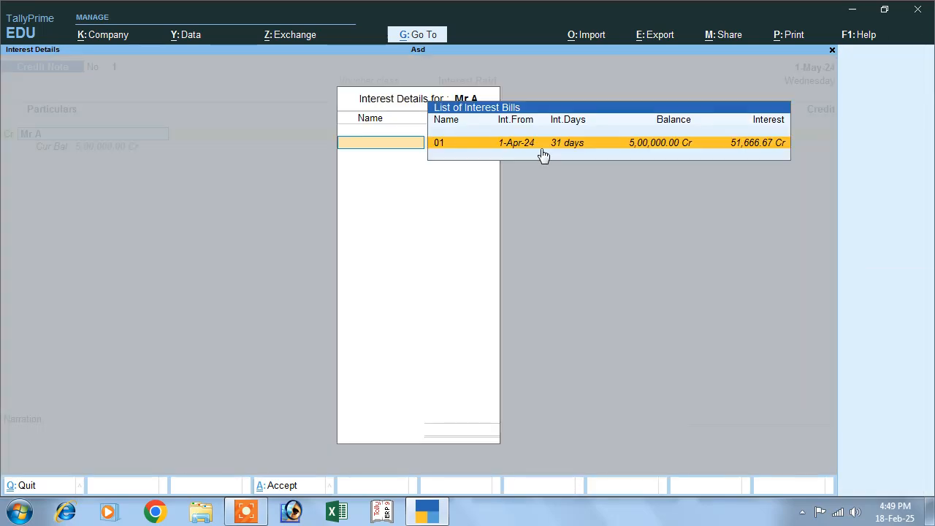
# Allocate interest bill 01 to the supplier's credit entry and leave the receipt details blank.
pyautogui.click(735, 146)
pyautogui.press('Return')
pyautogui.press('Return')
pyautogui.press('Return')
pyautogui.press('Return')
pyautogui.press('Return')
pyautogui.press('Return')
pyautogui.press('Return')
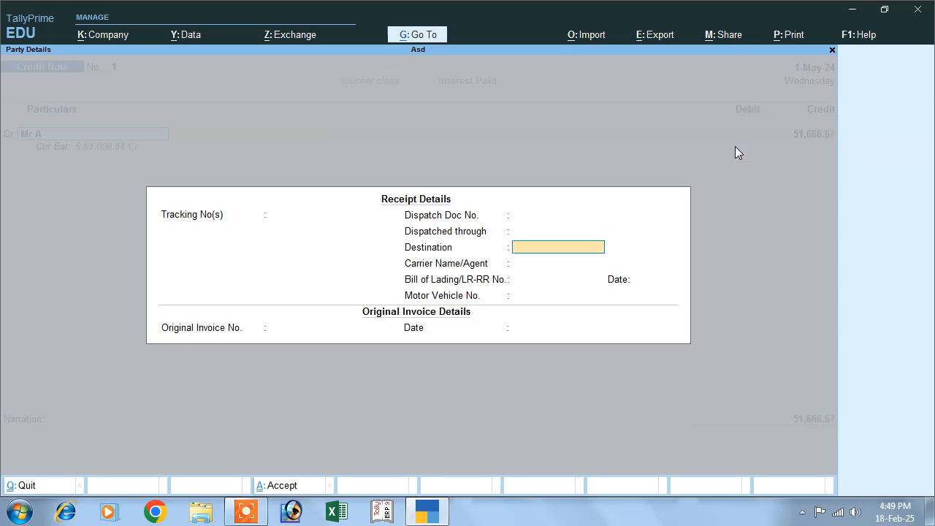
pyautogui.press('Return')
pyautogui.press('Return')
pyautogui.press('Return')
pyautogui.press('Return')
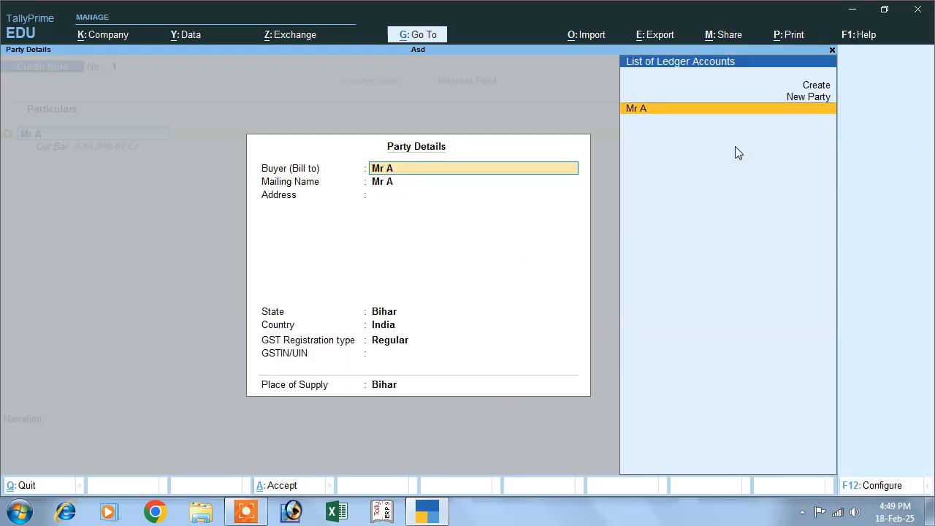
# Accept the supplier's party details, keeping Bihar as the state.
pyautogui.press('Return')
pyautogui.press('Return')
pyautogui.press('Return')
pyautogui.press('Return')
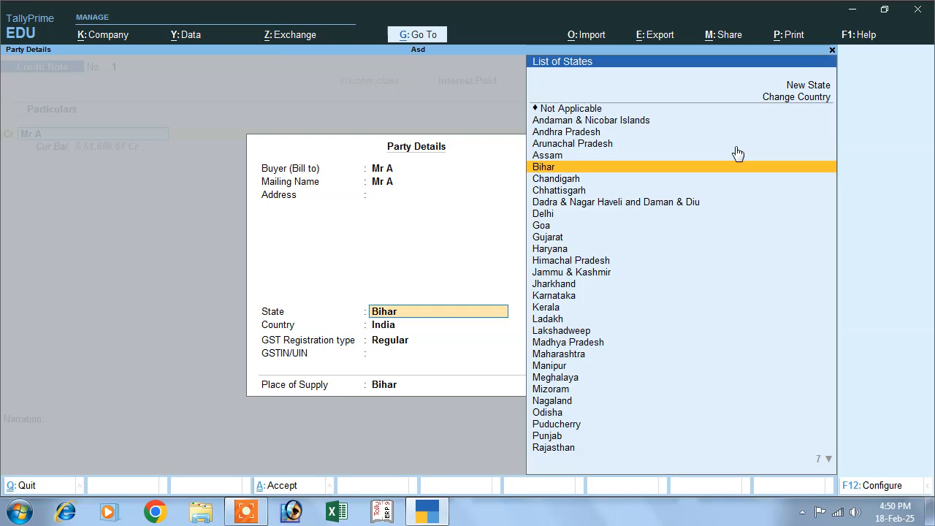
pyautogui.press('Return')
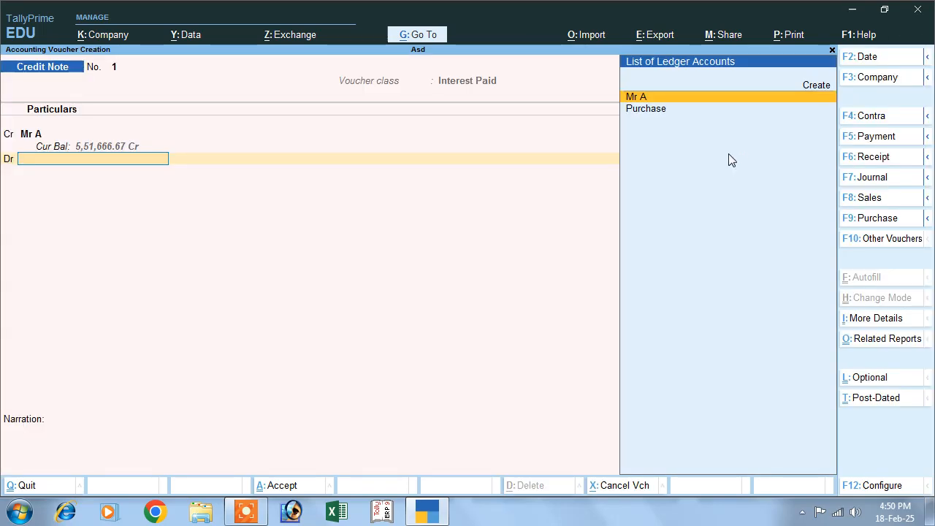
# Create a ledger named Interest Paid under Indirect Expenses for the debit entry.
pyautogui.click(808, 83)
pyautogui.write('I')
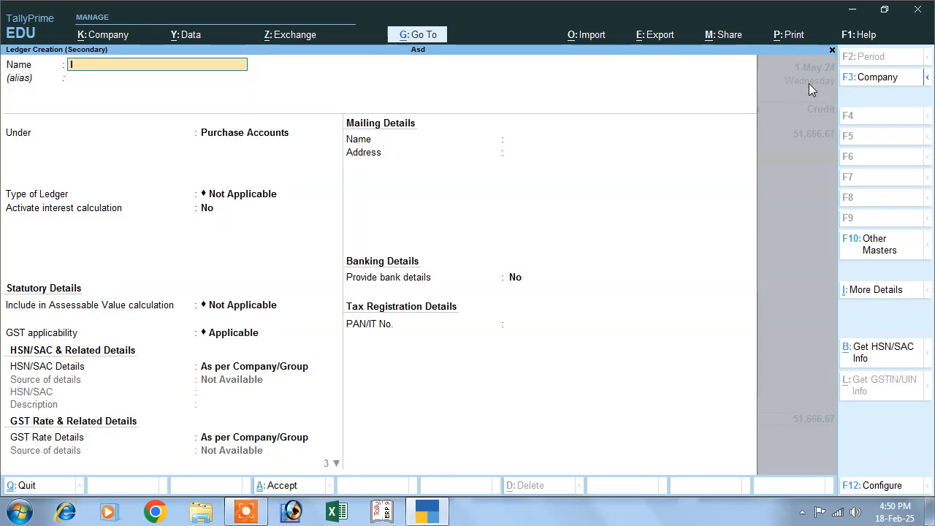
pyautogui.write('nterest Paid')
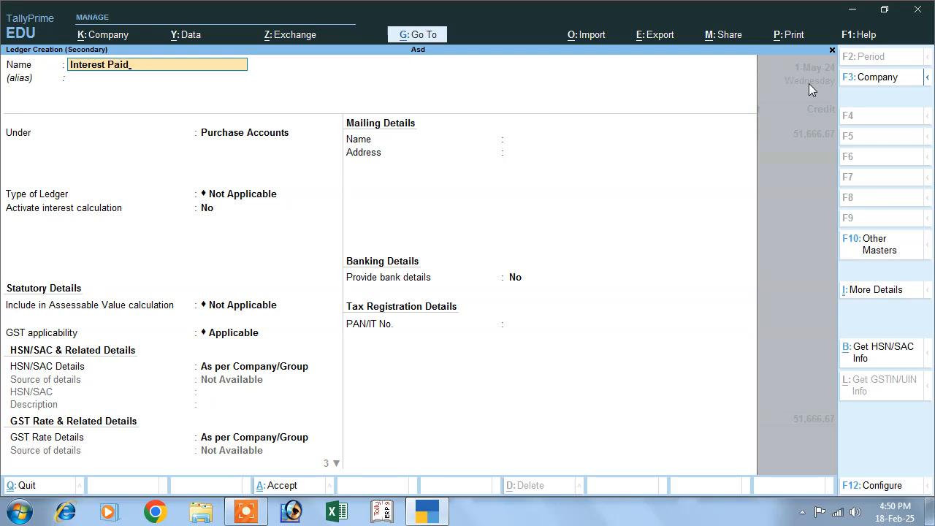
pyautogui.press('Return')
pyautogui.write('I')
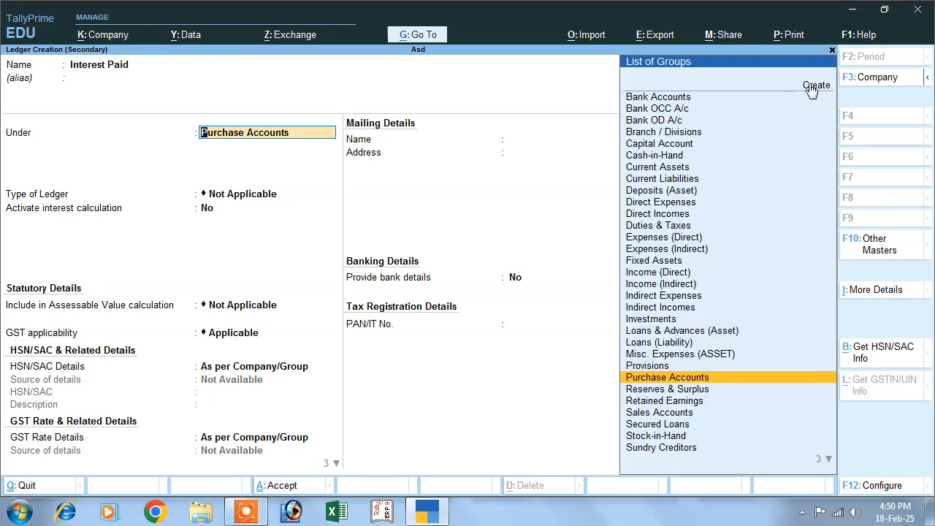
pyautogui.press('Down')
pyautogui.press('Down')
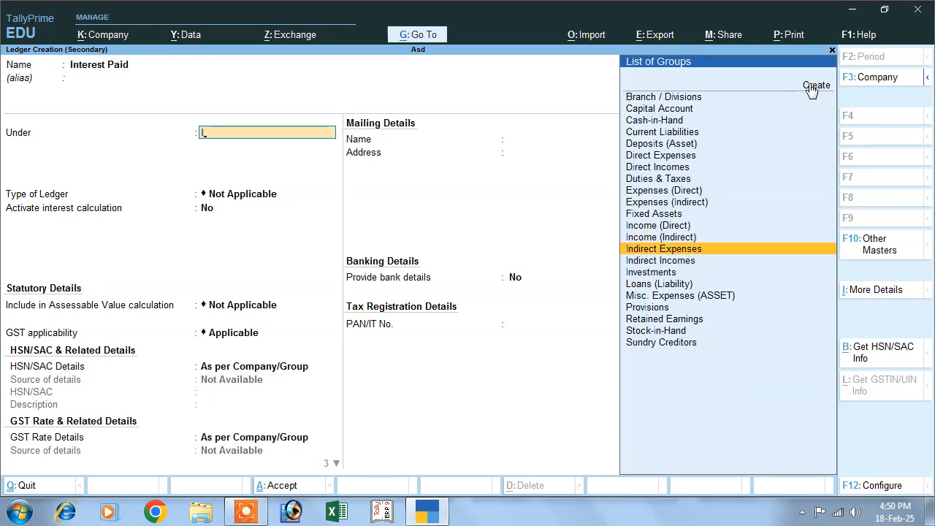
pyautogui.press('Return')
# Keep the remaining default settings of the Interest Paid ledger and save it into the voucher.
pyautogui.press('Return')
pyautogui.press('Return')
pyautogui.press('Return')
pyautogui.press('Return')
pyautogui.press('Return')
pyautogui.press('Return')
pyautogui.press('Return')
pyautogui.press('Return')
pyautogui.press('Return')
pyautogui.press('Return')
pyautogui.press('Return')
pyautogui.press('Return')
pyautogui.press('Return')
pyautogui.press('Return')
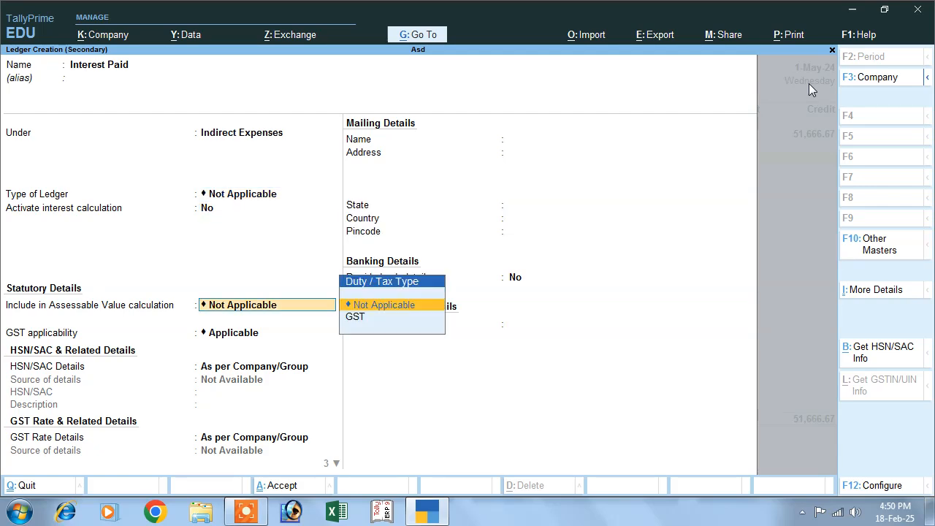
pyautogui.press('Return')
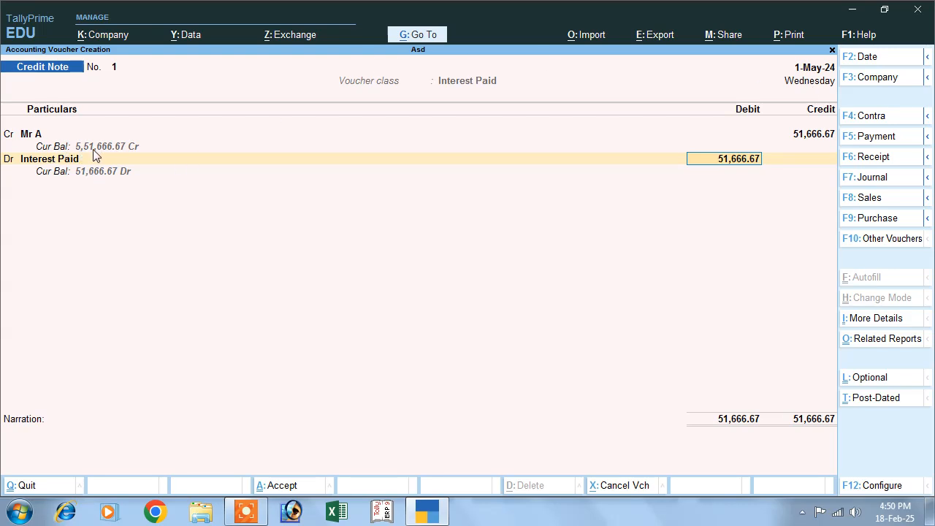
# Set Provide GST details to No, save the credit note without narration, and leave voucher creation.
pyautogui.press('Return')
pyautogui.press('Up')
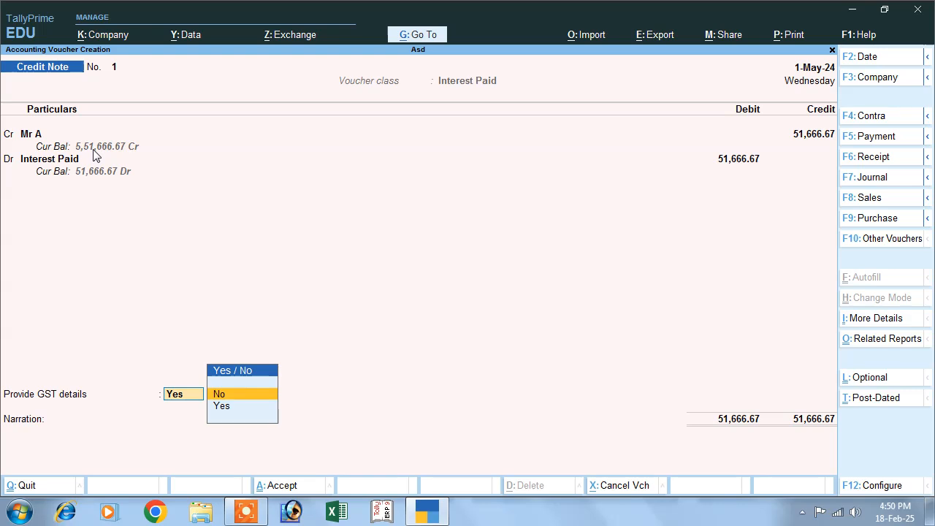
pyautogui.press('Return')
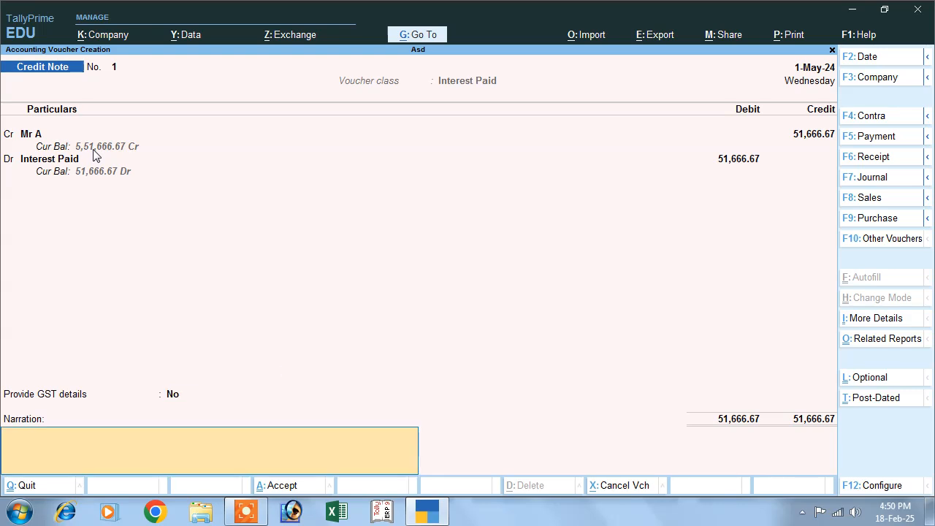
pyautogui.press('Return')
pyautogui.press('Return')
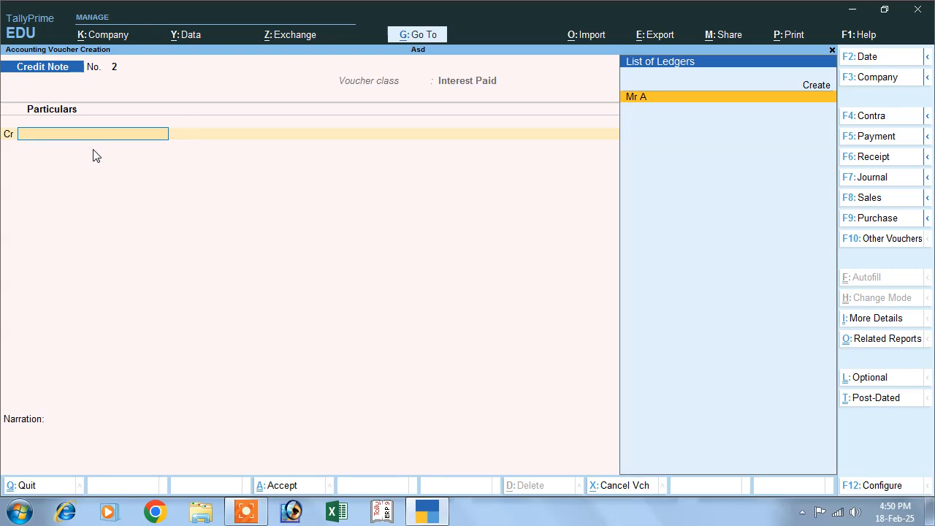
pyautogui.press('Escape')
pyautogui.press('y')
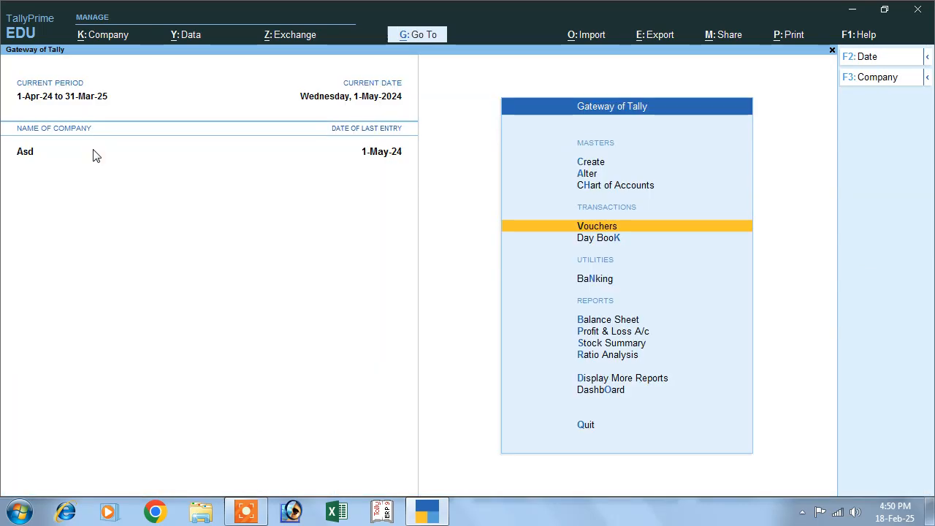
# Go to the additional reports and select Statements of Accounts.
pyautogui.press('Down')
pyautogui.press('Down')
pyautogui.press('Down')
pyautogui.press('Down')
pyautogui.press('Down')
pyautogui.press('Down')
pyautogui.press('Down')
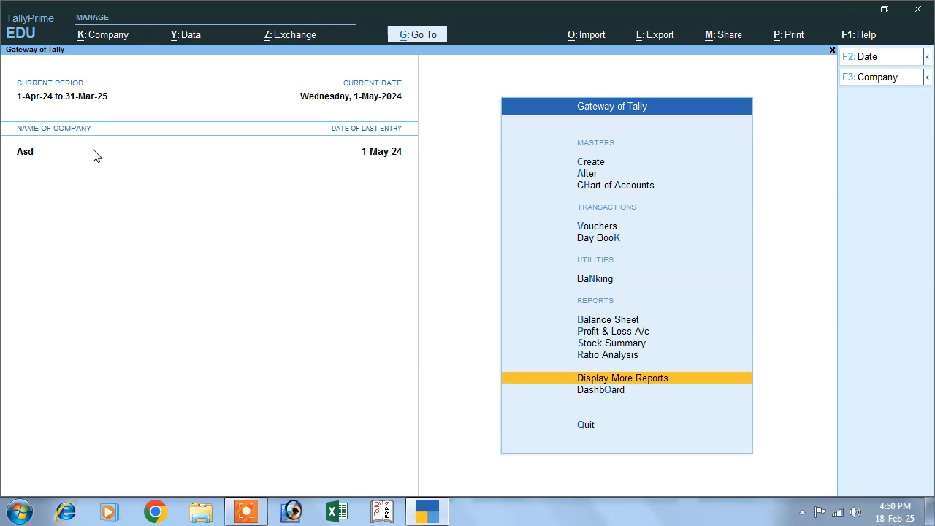
pyautogui.press('Return')
pyautogui.press('Down')
pyautogui.press('Down')
pyautogui.press('Down')
pyautogui.press('Down')
pyautogui.press('Down')
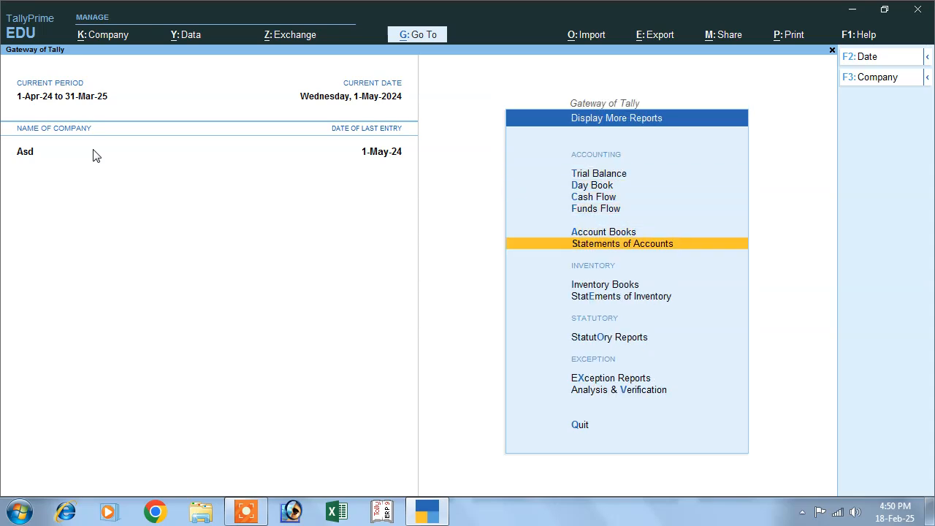
# Open the Interest Payable report under Interest Calculations in Statements of Accounts.
pyautogui.press('Return')
pyautogui.press('Down')
pyautogui.press('Return')
pyautogui.press('Down')
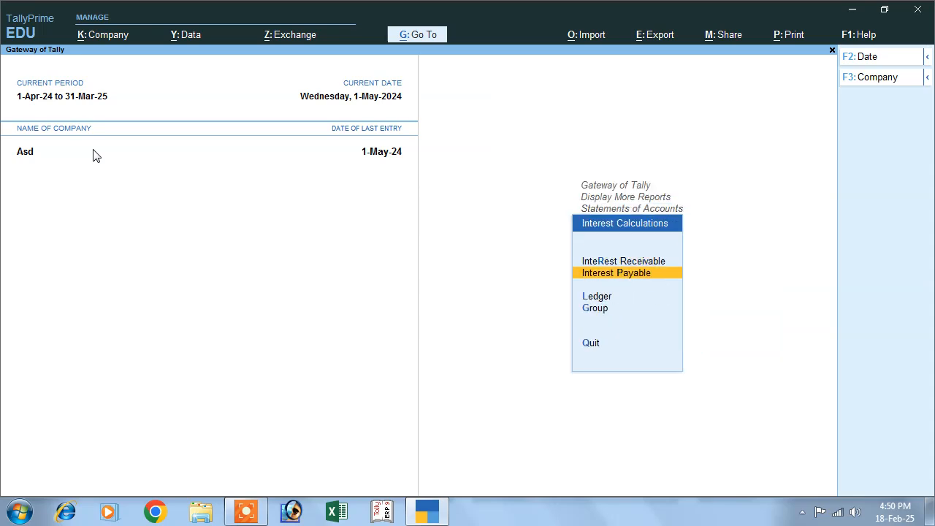
pyautogui.press('Return')
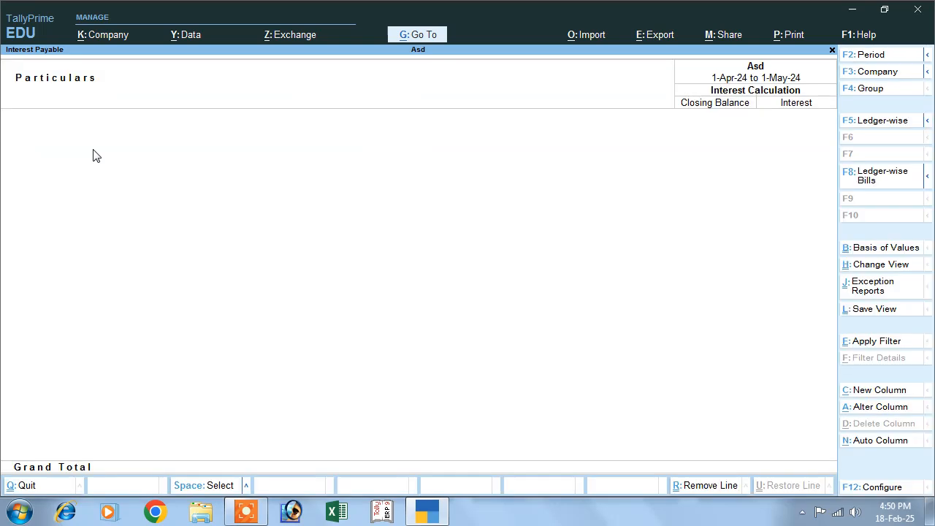
# Set the report period to 1-May-24 to 1-Jun-24, review the payable interest, and return to the Gateway of Tally.
pyautogui.press('F2')
pyautogui.write('1-5')
pyautogui.press('Return')
pyautogui.write('1-6')
pyautogui.press('Return')
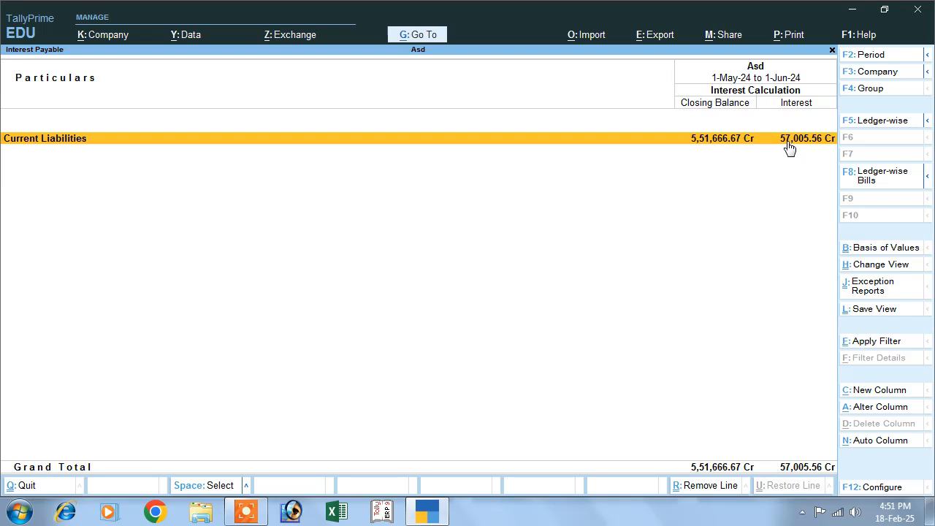
pyautogui.press('Escape')
pyautogui.press('Escape')
pyautogui.press('Escape')
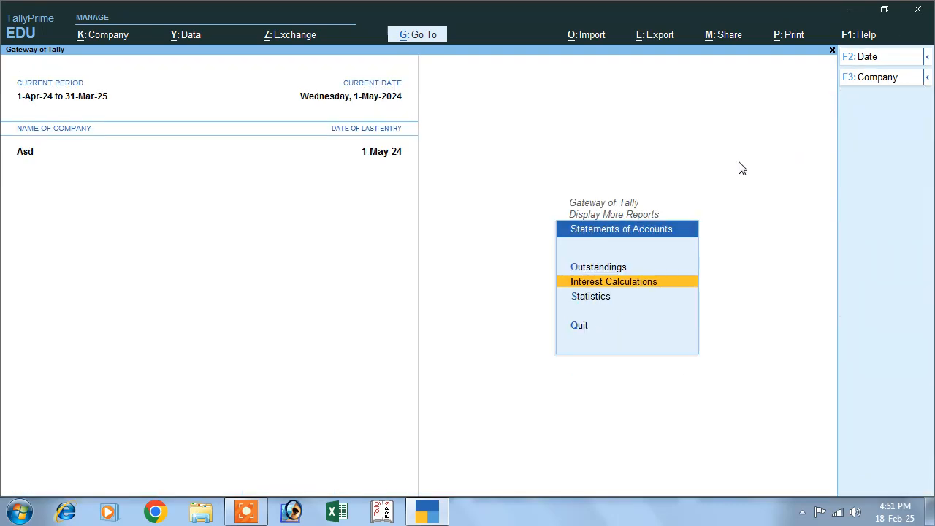
pyautogui.press('Escape')
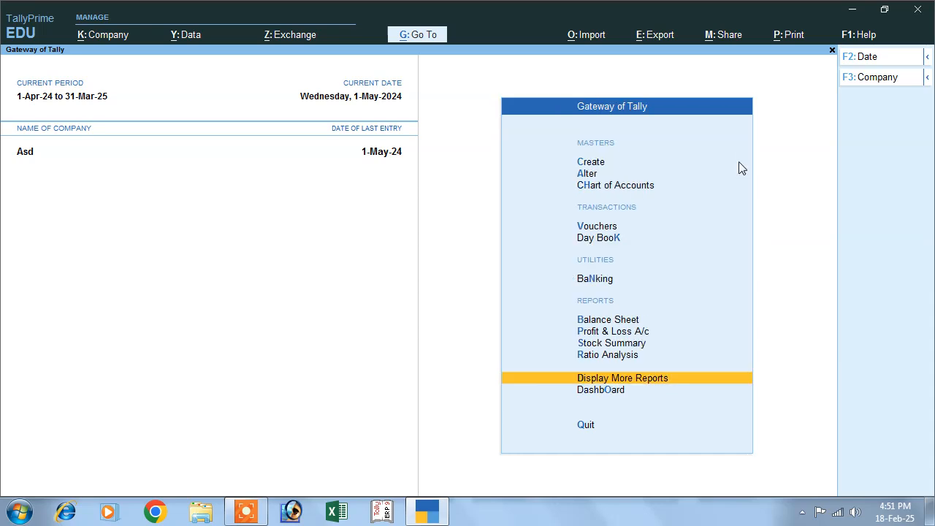
# Start a new Credit Note voucher with the voucher class Interest Paid.
pyautogui.press('Up')
pyautogui.press('Up')
pyautogui.press('Up')
pyautogui.press('Up')
pyautogui.press('Up')
pyautogui.press('Up')
pyautogui.press('Up')
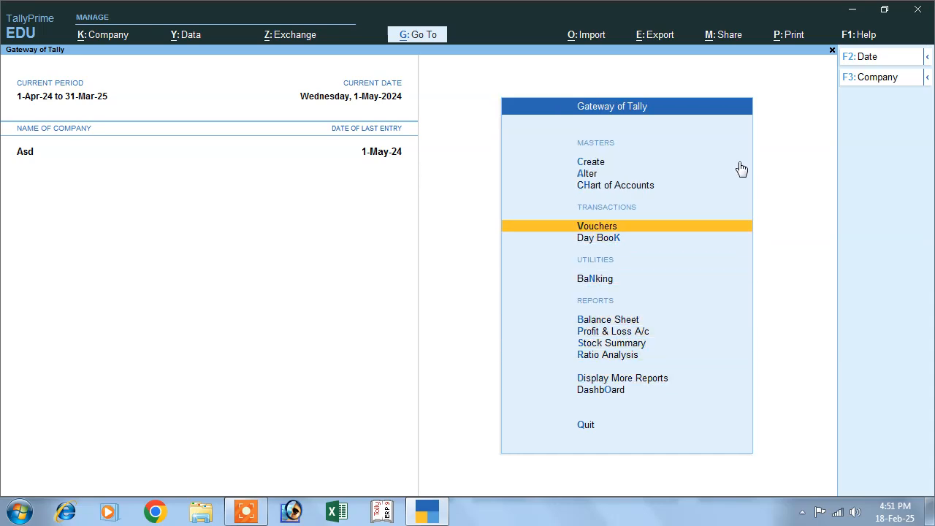
pyautogui.press('Return')
pyautogui.click(877, 238)
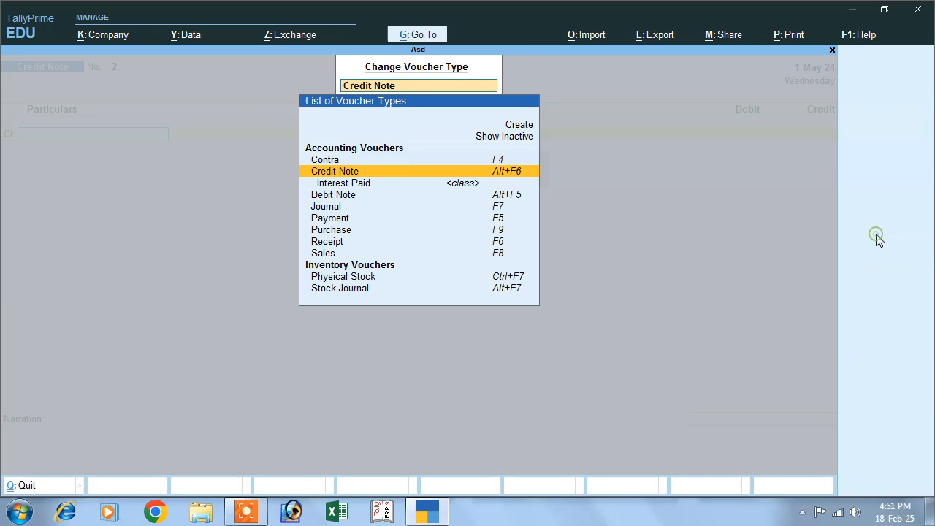
pyautogui.click(352, 180)
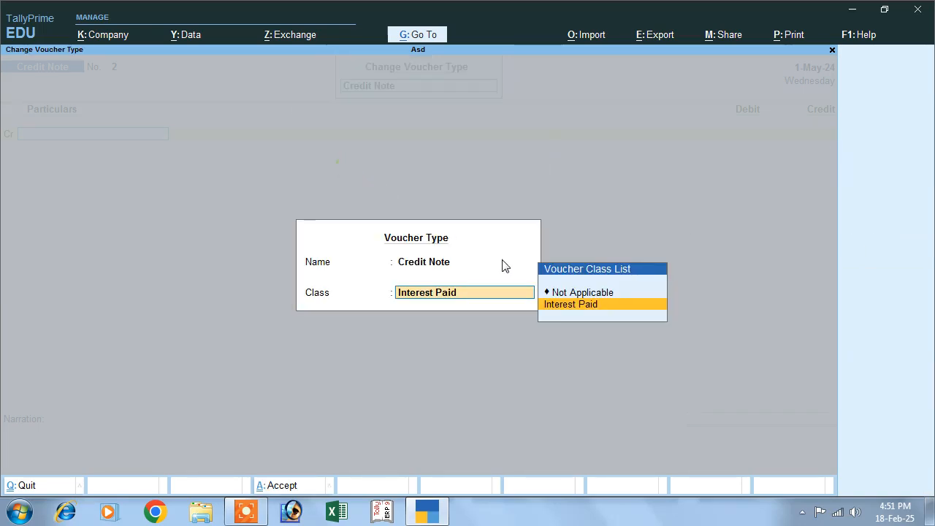
pyautogui.click(557, 304)
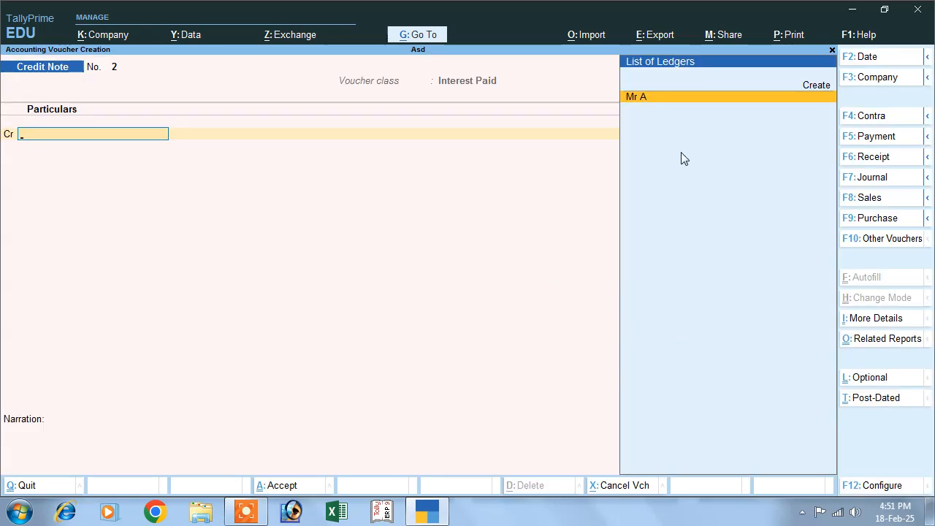
# Date the credit note 1-Jun-24 and credit Mr A with the interest of 57,005.56 on bill 01.
pyautogui.press('F2')
pyautogui.write('1-6')
pyautogui.press('Return')
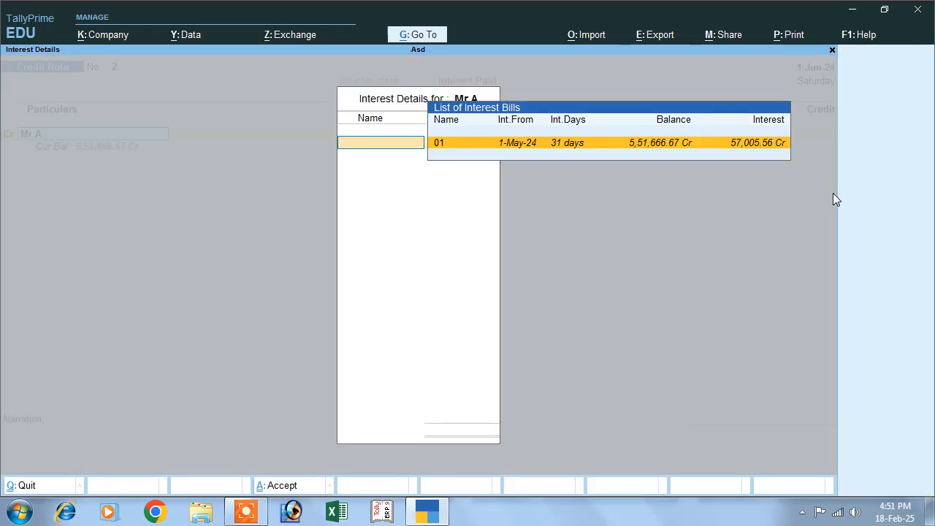
pyautogui.press('Return')
pyautogui.press('Return')
pyautogui.press('Return')
pyautogui.press('Return')
pyautogui.press('Return')
# Accept the credit note's receipt, original invoice and party details with their defaults.
pyautogui.press('Return')
pyautogui.press('Return')
pyautogui.press('Return')
pyautogui.press('Return')
pyautogui.press('Return')
pyautogui.press('Return')
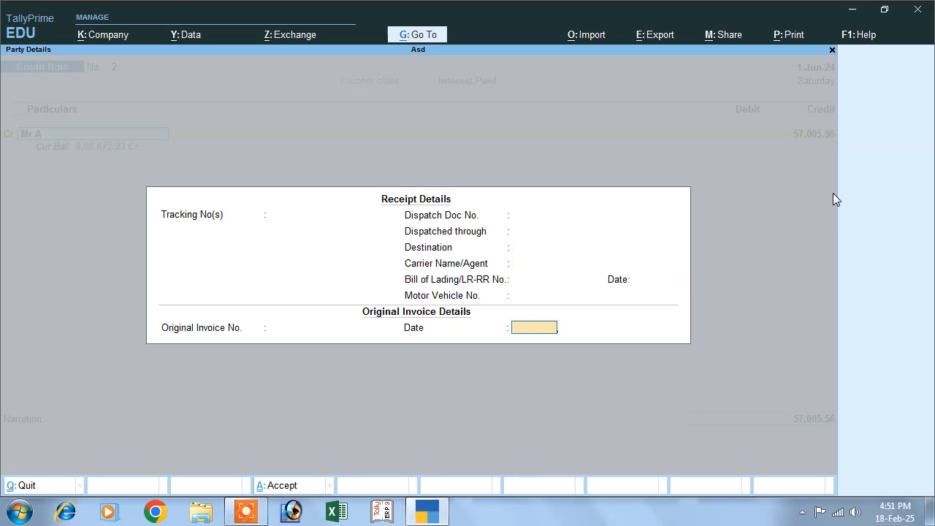
pyautogui.press('Return')
pyautogui.press('Return')
pyautogui.press('Return')
pyautogui.press('Return')
pyautogui.press('Return')
pyautogui.press('Return')
pyautogui.press('Return')
pyautogui.press('Return')
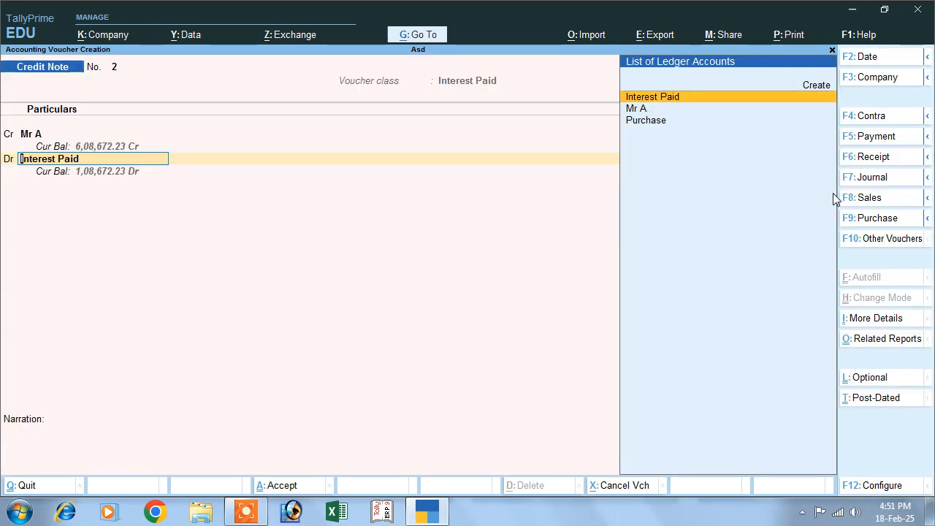
# Debit Interest Paid with 57,005.56, set Provide GST details to No, and save the credit note without narration.
pyautogui.press('Return')
pyautogui.press('Return')
pyautogui.press('Return')
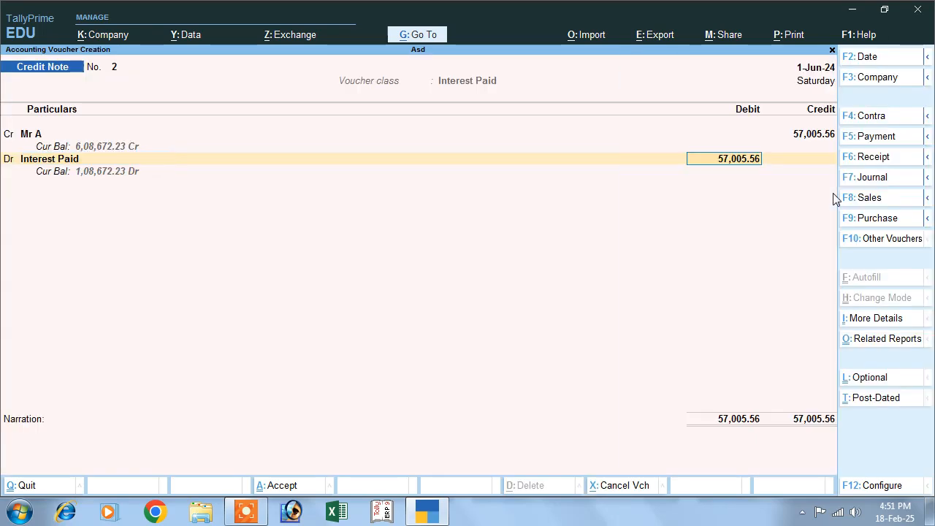
pyautogui.press('Escape')
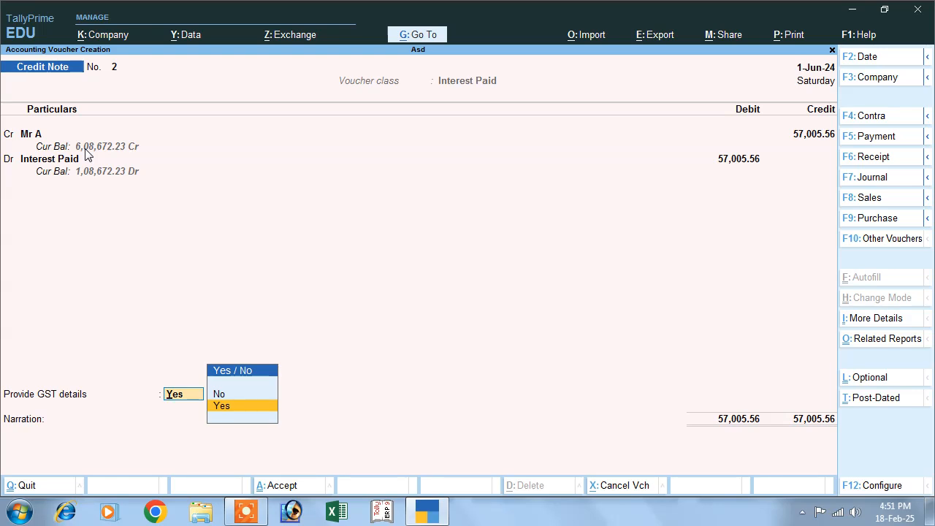
pyautogui.press('Up')
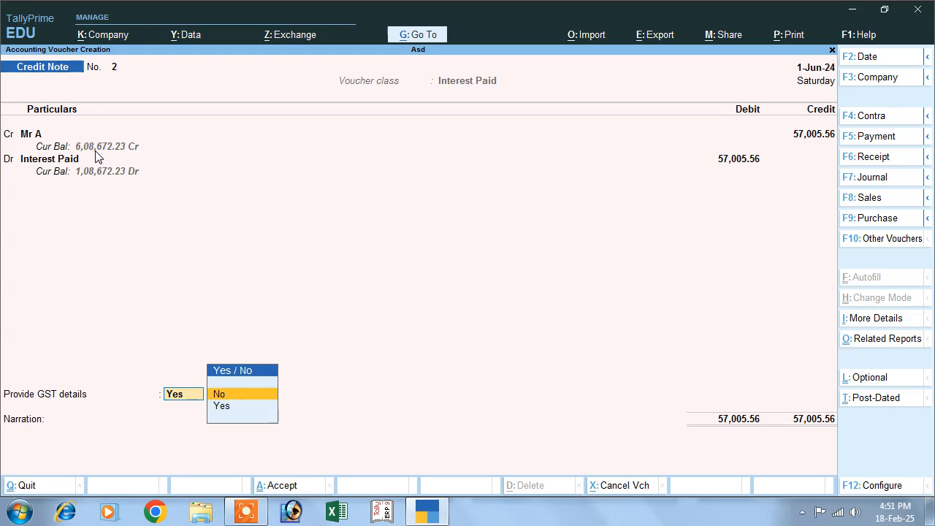
pyautogui.press('Return')
pyautogui.press('Return')
pyautogui.press('Return')
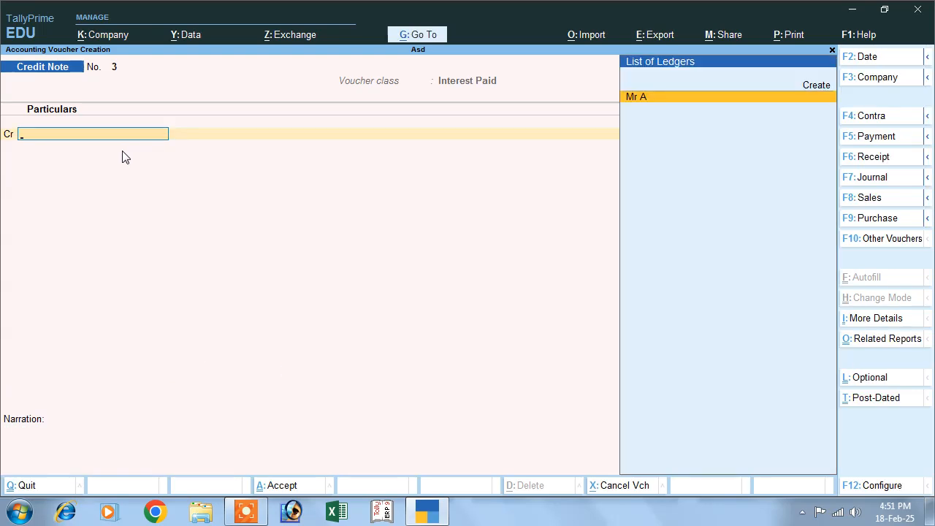
# Start a Payment voucher dated 1-Jun-24 and debit Mr A with 6,08,672.23.
pyautogui.click(866, 140)
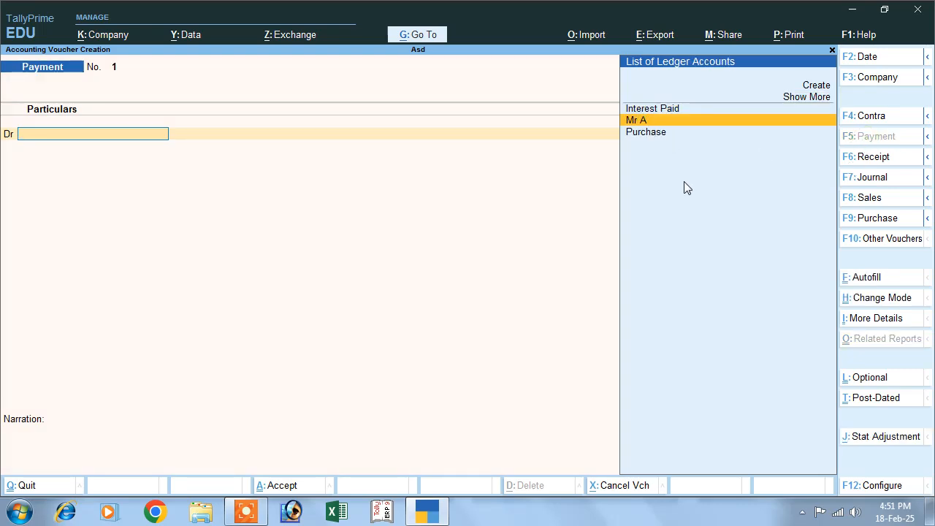
pyautogui.press('F2')
pyautogui.write('1-')
pyautogui.press('Return')
pyautogui.press('Return')
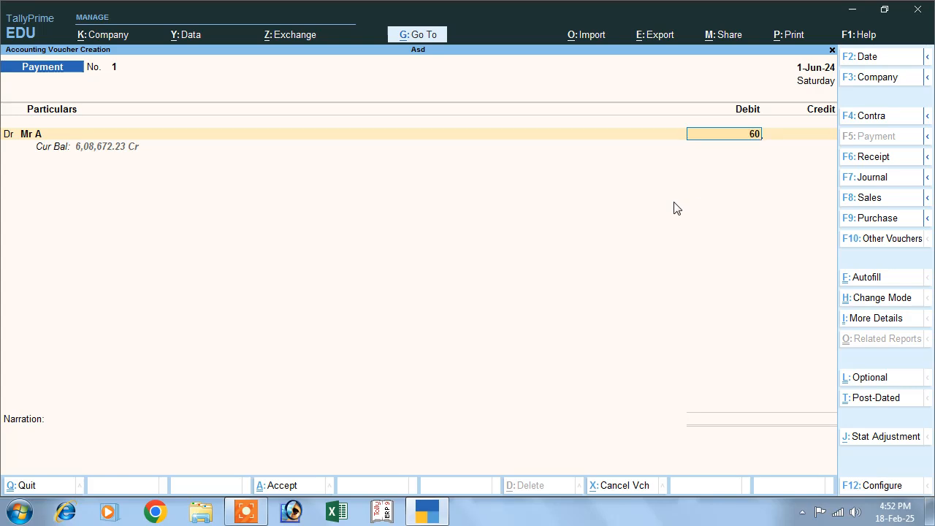
pyautogui.write('60')
pyautogui.write('8')
pyautogui.write('67.')
pyautogui.write('2.23')
pyautogui.press('Return')
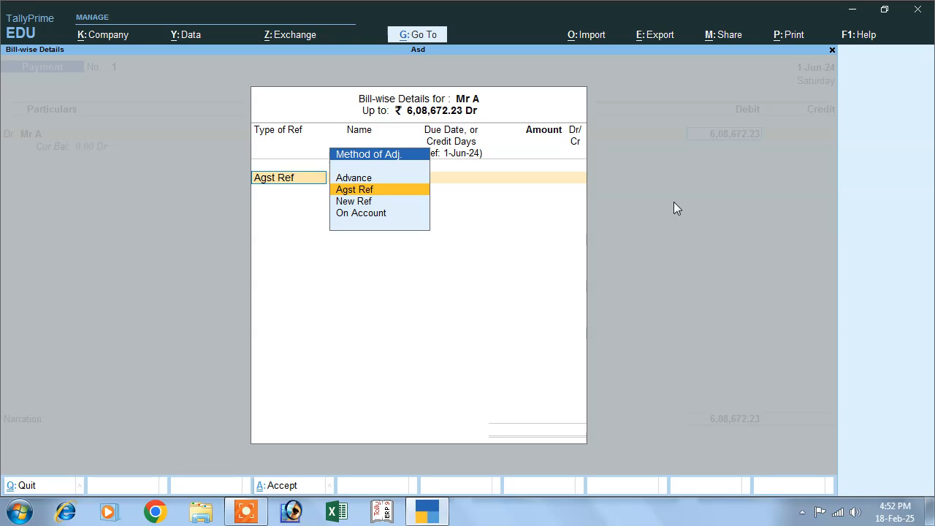
# Allocate the full payment of 6,08,672.23 as Agst Ref to bill 01.
pyautogui.press('Return')
pyautogui.press('Return')
pyautogui.press('Return')
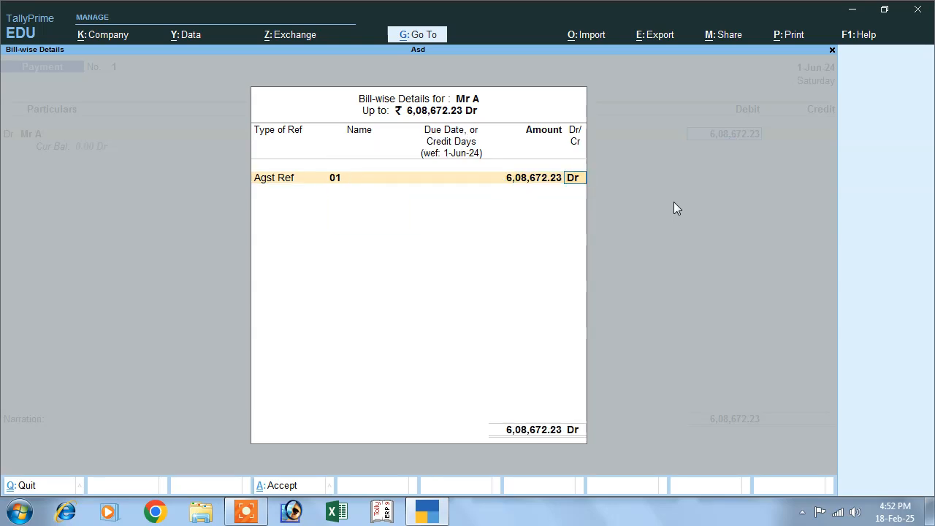
pyautogui.press('Return')
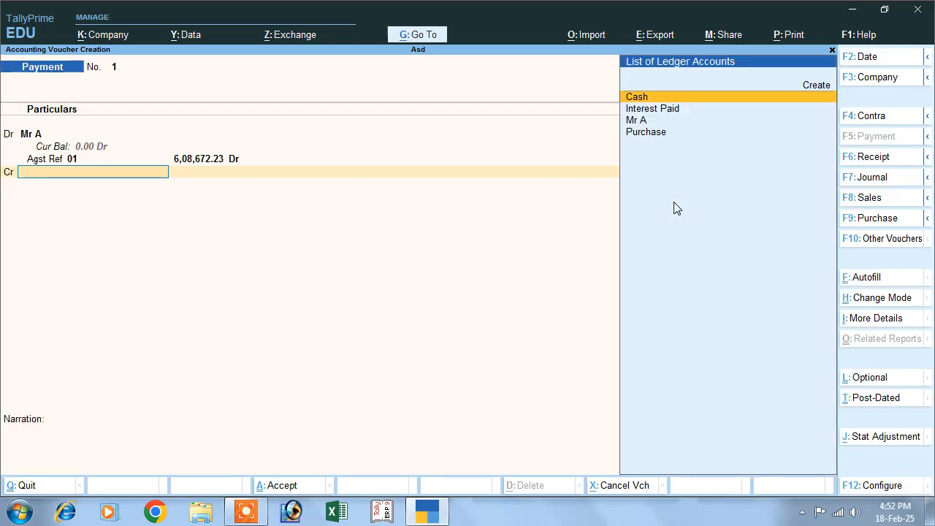
# Credit Cash with the full amount and save the payment voucher without narration.
pyautogui.press('Down')
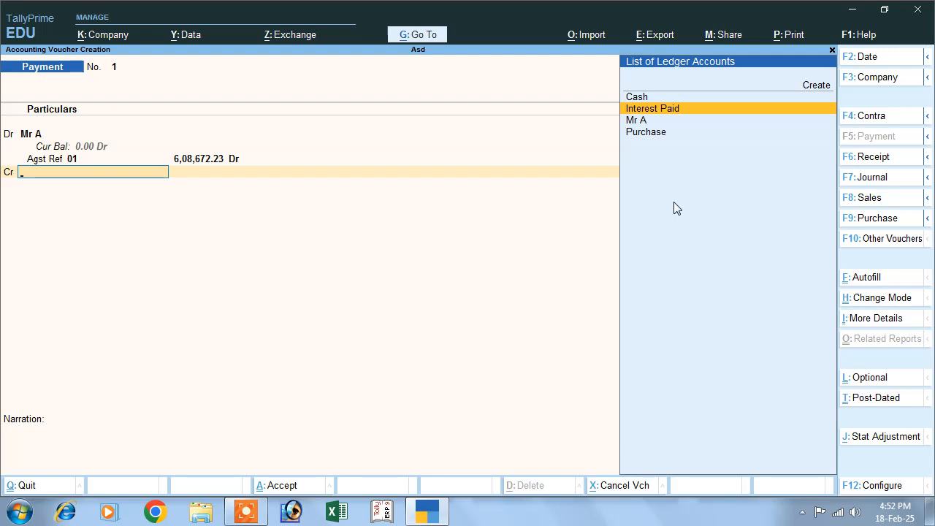
pyautogui.press('Down')
pyautogui.press('Up')
pyautogui.press('Up')
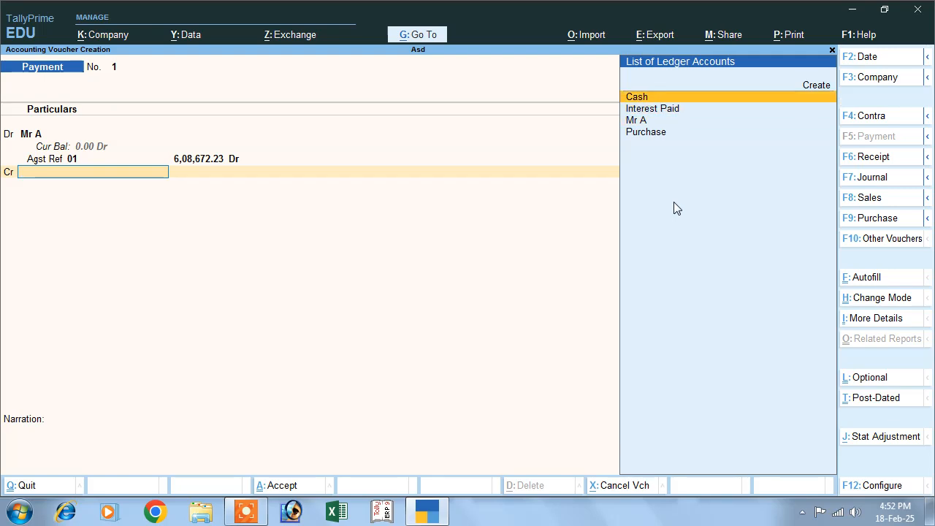
pyautogui.press('Return')
pyautogui.press('Return')
pyautogui.press('Return')
pyautogui.press('Return')
pyautogui.press('Return')
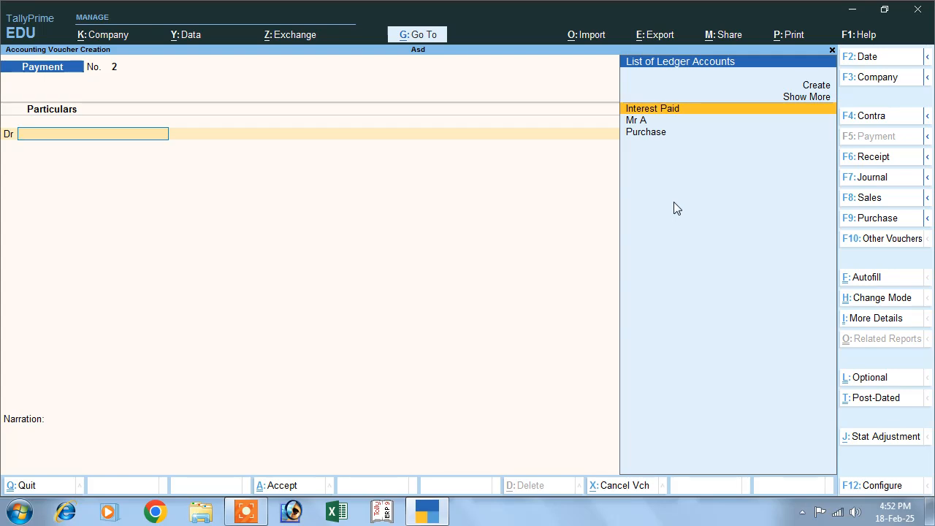
# Start a Sales voucher dated 1-Apr-24.
pyautogui.click(861, 203)
pyautogui.press('F2')
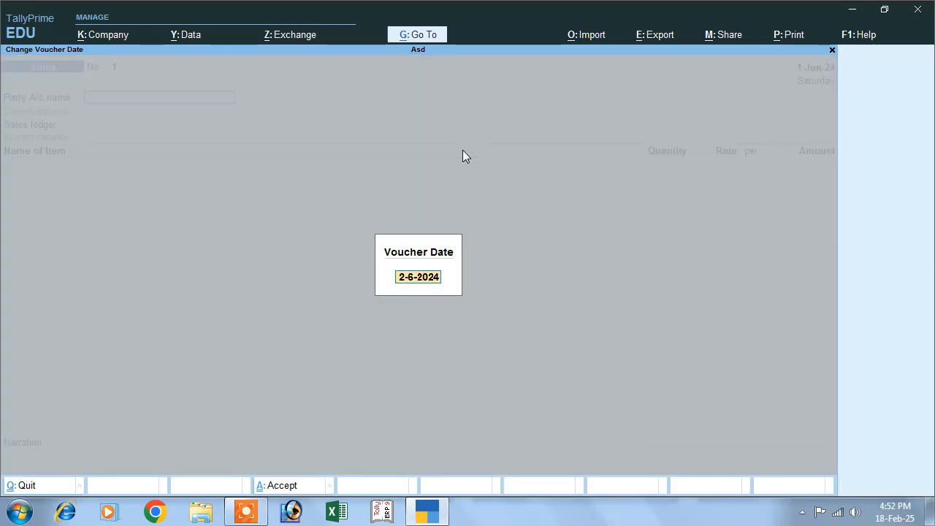
pyautogui.write('1-4')
pyautogui.press('Return')
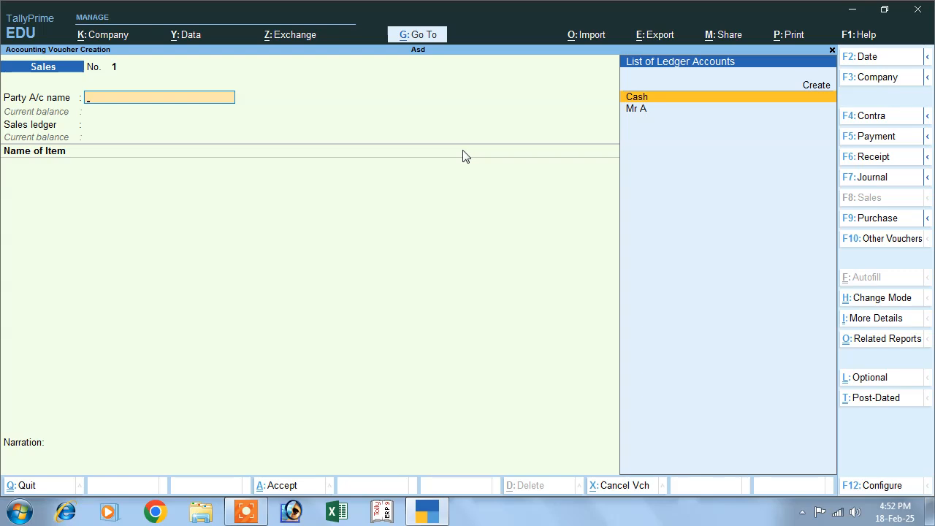
# Create a party ledger named Mr B under Sundry Debtors from within the sales voucher.
pyautogui.click(816, 85)
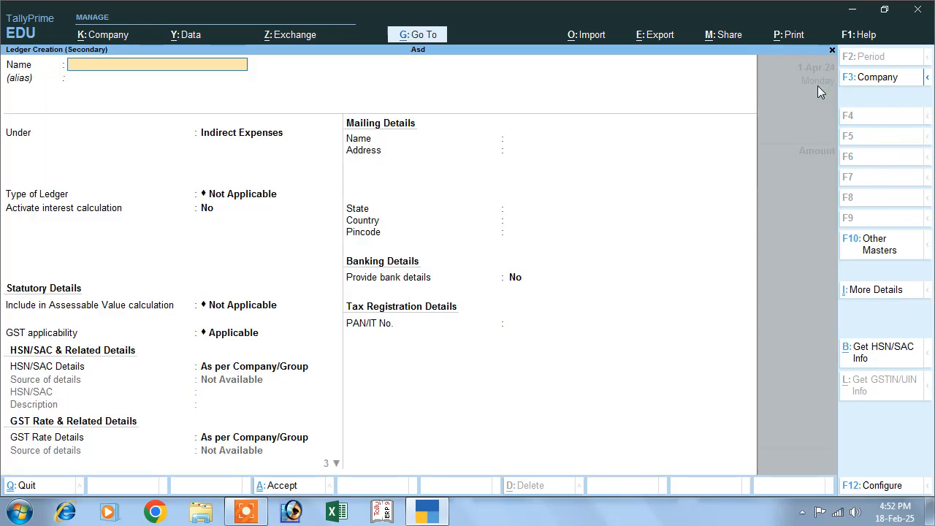
pyautogui.write('Mr b')
pyautogui.press('Return')
pyautogui.press('Return')
pyautogui.write('S')
pyautogui.press('Down')
pyautogui.press('Down')
pyautogui.press('Down')
pyautogui.press('Down')
pyautogui.press('Return')
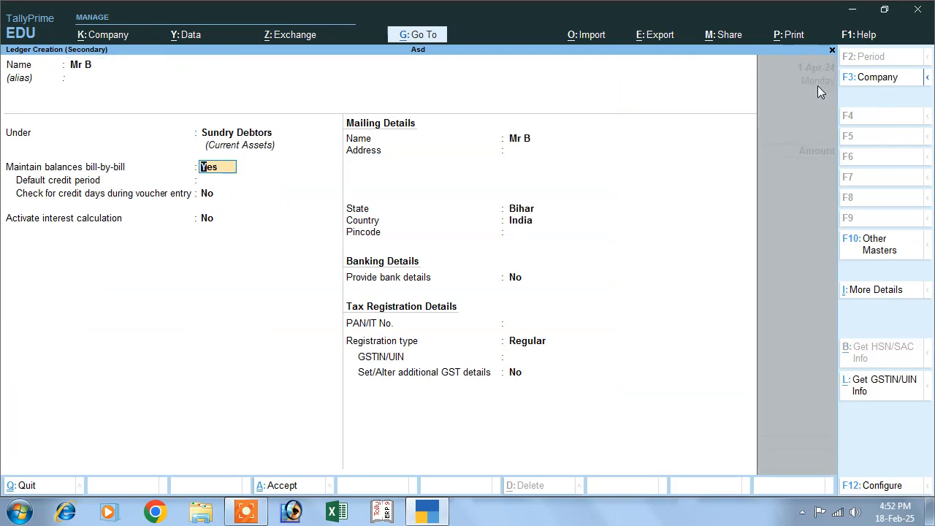
# Activate Mr B's interest calculation and enable transaction-by-transaction calculation, per-transaction override, and transaction date inclusion for both added and deducted amounts.
pyautogui.press('Return')
pyautogui.press('Return')
pyautogui.write('y')
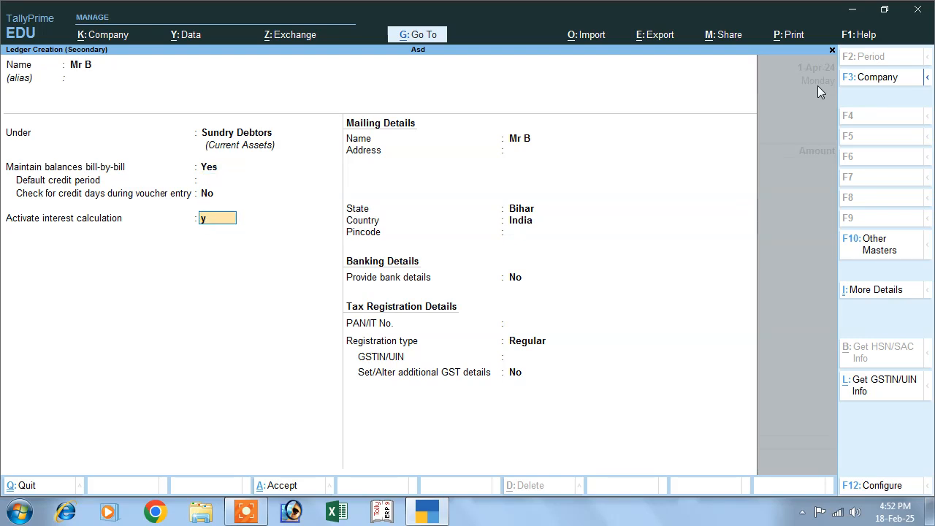
pyautogui.press('Return')
pyautogui.write('y')
pyautogui.press('Return')
pyautogui.write('y')
pyautogui.press('Return')
pyautogui.write('y')
pyautogui.press('Return')
pyautogui.write('y')
pyautogui.press('Return')
# Set Mr B's interest rate to 10% per 30-Day Month on Debit Balances Only.
pyautogui.write('10')
pyautogui.press('Return')
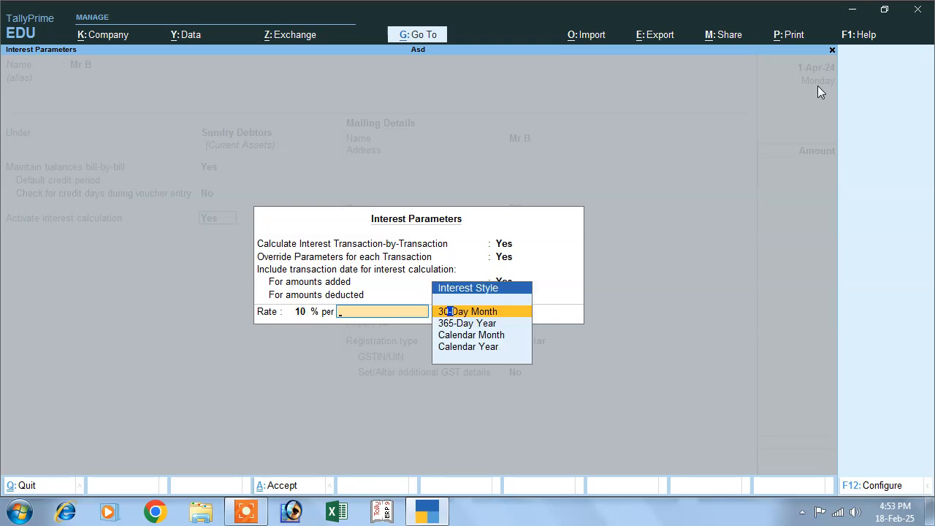
pyautogui.press('Return')
pyautogui.press('Down')
pyautogui.press('Down')
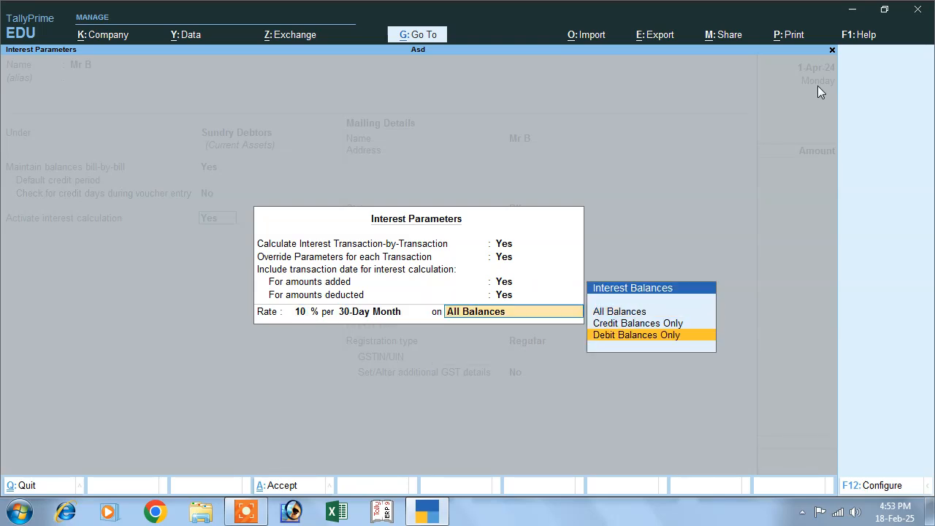
pyautogui.press('Return')
# Keep the remaining default settings of the Mr B ledger and save it as the sales voucher's party.
pyautogui.press('Return')
pyautogui.press('Return')
pyautogui.press('Return')
pyautogui.press('Return')
pyautogui.press('Return')
pyautogui.press('Return')
pyautogui.press('Return')
pyautogui.press('Return')
pyautogui.press('Return')
pyautogui.press('Return')
pyautogui.press('Return')
pyautogui.press('Return')
pyautogui.press('Return')
pyautogui.press('Return')
pyautogui.press('Return')
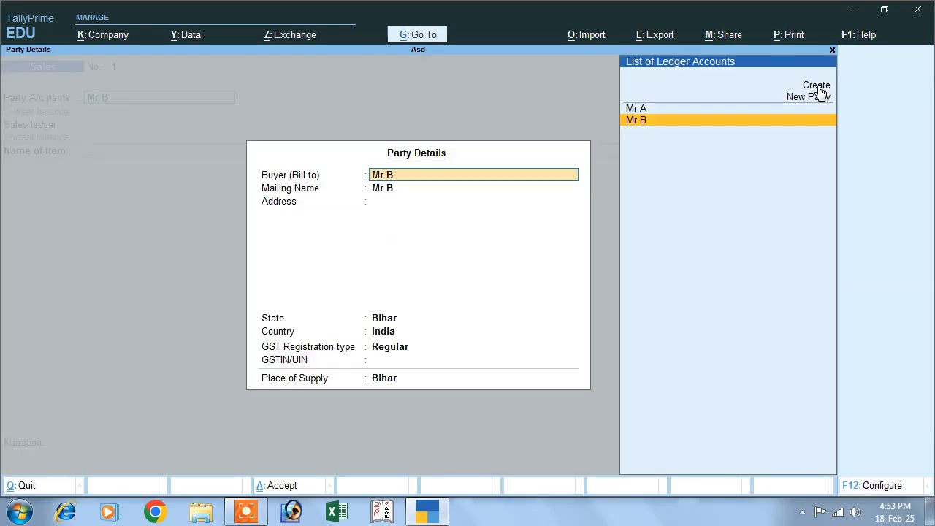
# Accept the sales voucher's party details for Mr B with their defaults.
pyautogui.press('Return')
pyautogui.press('Return')
pyautogui.press('Return')
pyautogui.press('Return')
pyautogui.press('Return')
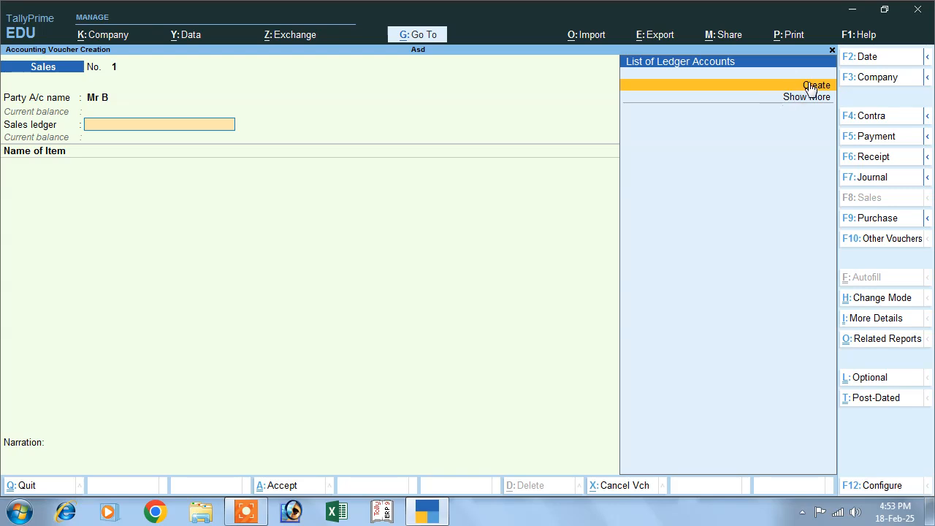
# Create a sales ledger named Sales and place it under Sales Accounts.
pyautogui.click(804, 85)
pyautogui.write('Sales')
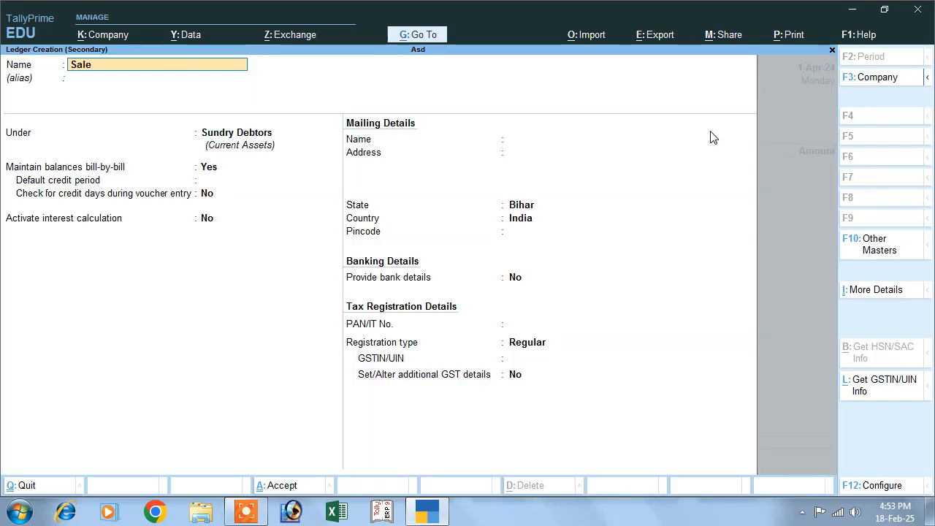
pyautogui.press('Return')
pyautogui.write('S')
pyautogui.press('Down')
pyautogui.press('Up')
pyautogui.press('Return')
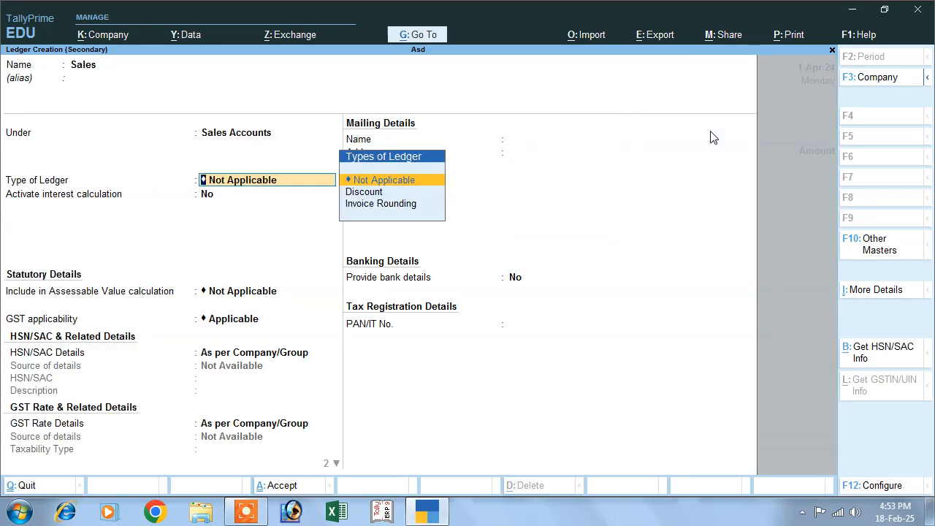
# Set the Sales ledger's type of supply to Goods, keep its other defaults, and save the ledger.
pyautogui.press('Return')
pyautogui.press('Return')
pyautogui.press('Return')
pyautogui.press('Return')
pyautogui.press('Return')
pyautogui.press('Return')
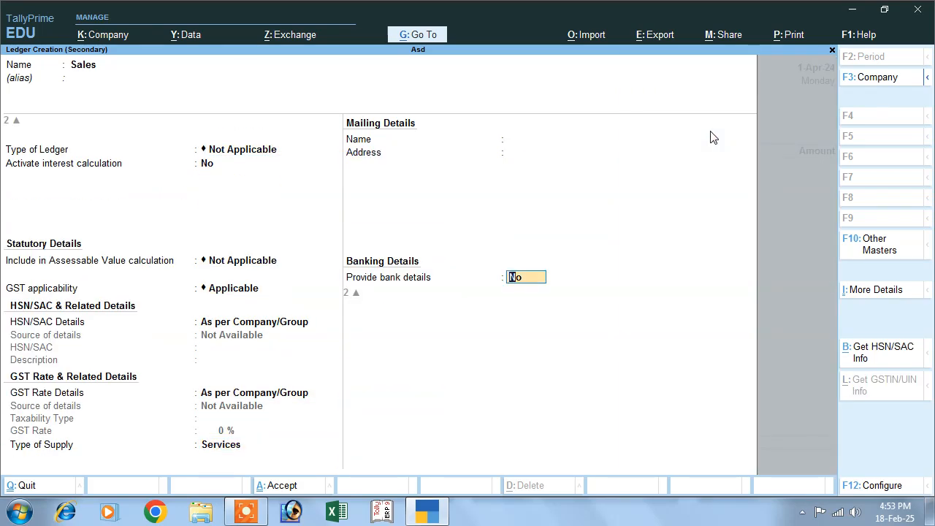
pyautogui.press('Up')
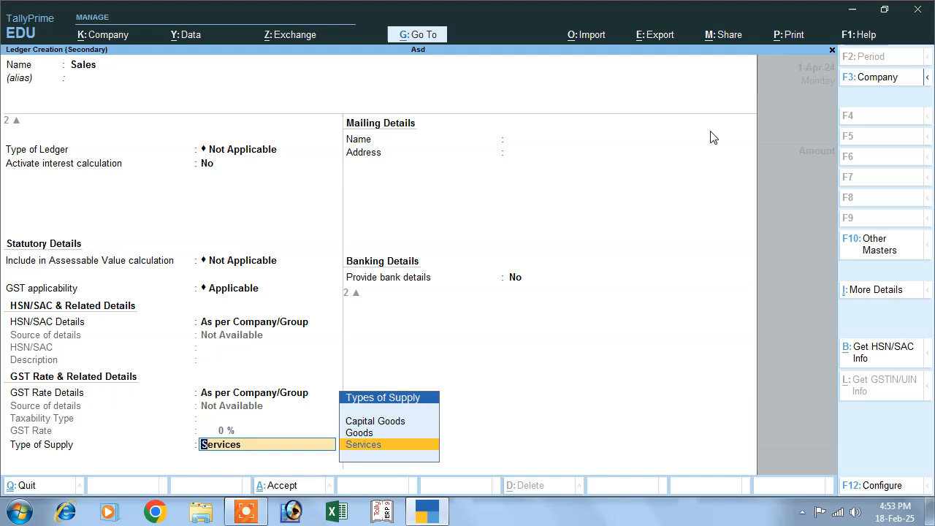
pyautogui.press('Up')
pyautogui.press('Return')
pyautogui.press('Return')
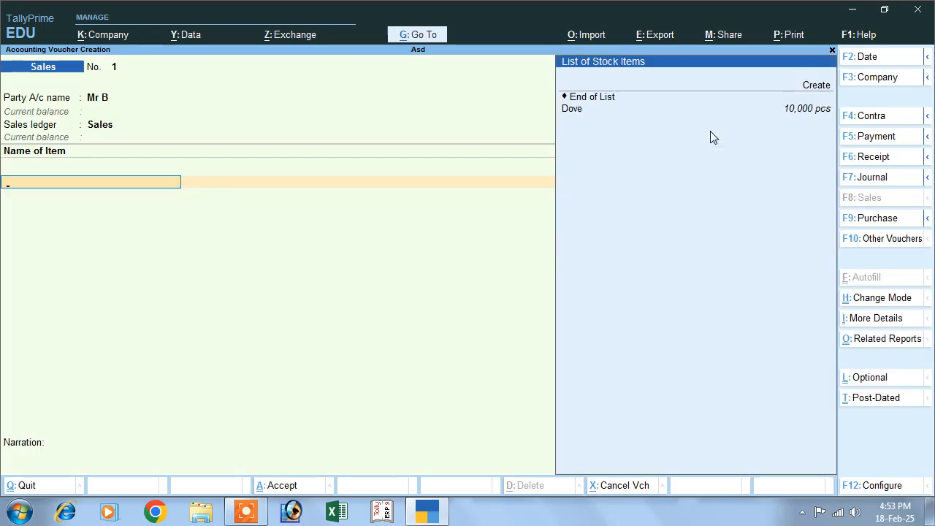
# Add 10,000 pcs of Dove at a rate of 90.00 to the sales voucher.
pyautogui.press('Down')
pyautogui.press('Return')
pyautogui.write('10,000')
pyautogui.press('Return')
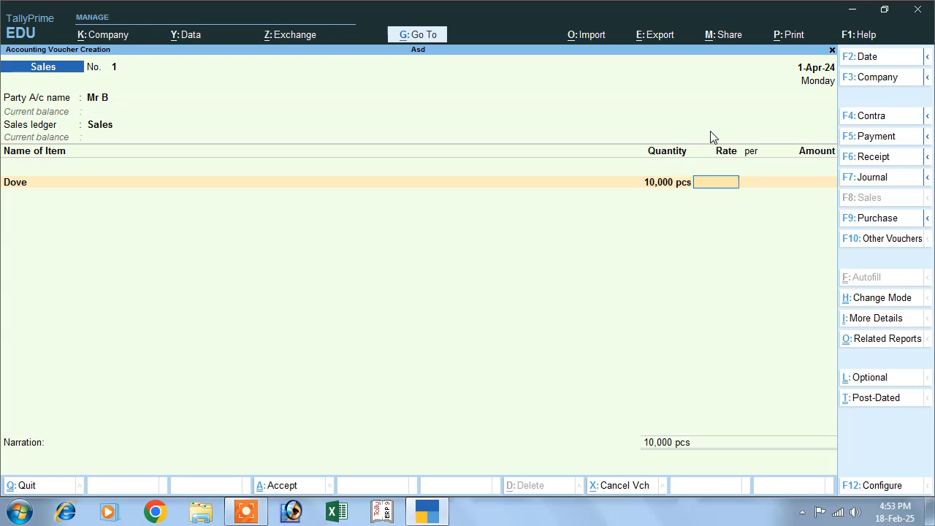
pyautogui.write('90')
pyautogui.press('Return')
pyautogui.press('Return')
pyautogui.press('Return')
pyautogui.press('Return')
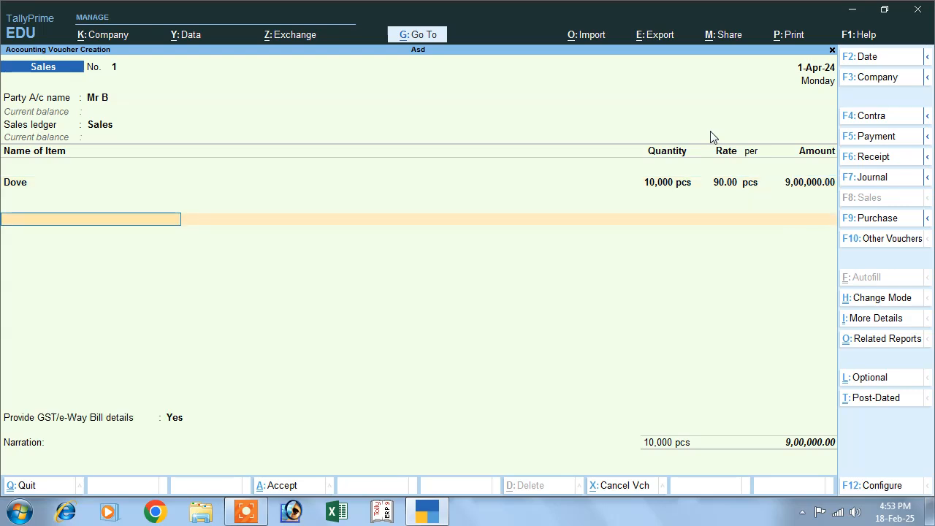
# End the item list with GST/e-Way Bill details set to No, and allocate Mr B's full amount to new bill reference 1.
pyautogui.press('Down')
pyautogui.press('Return')
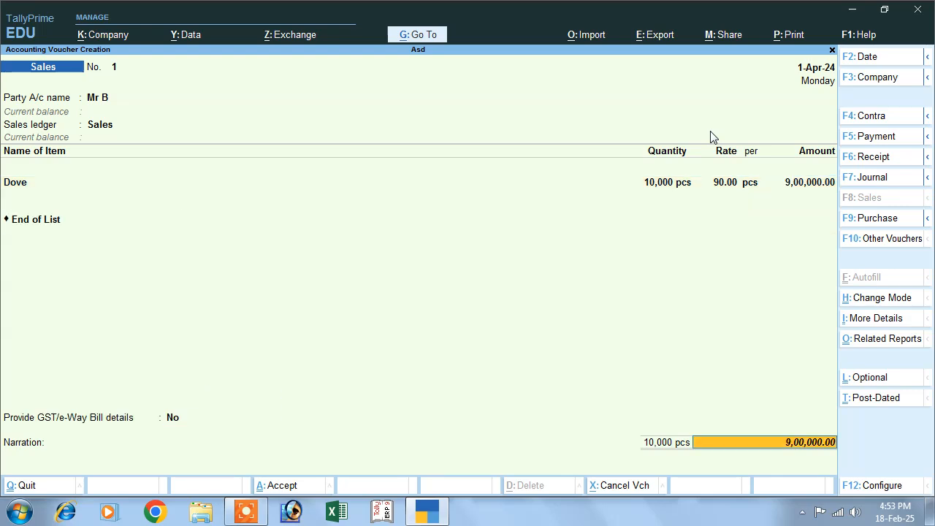
pyautogui.press('Return')
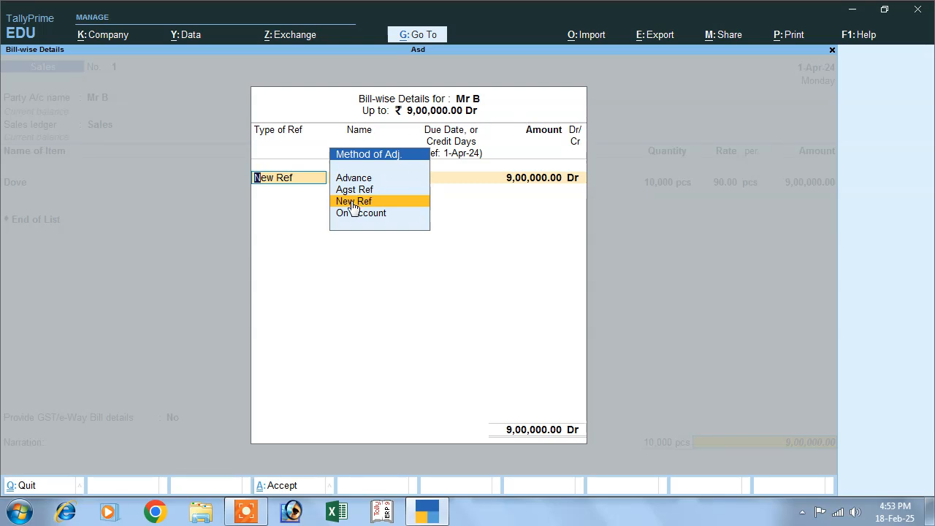
pyautogui.press('Return')
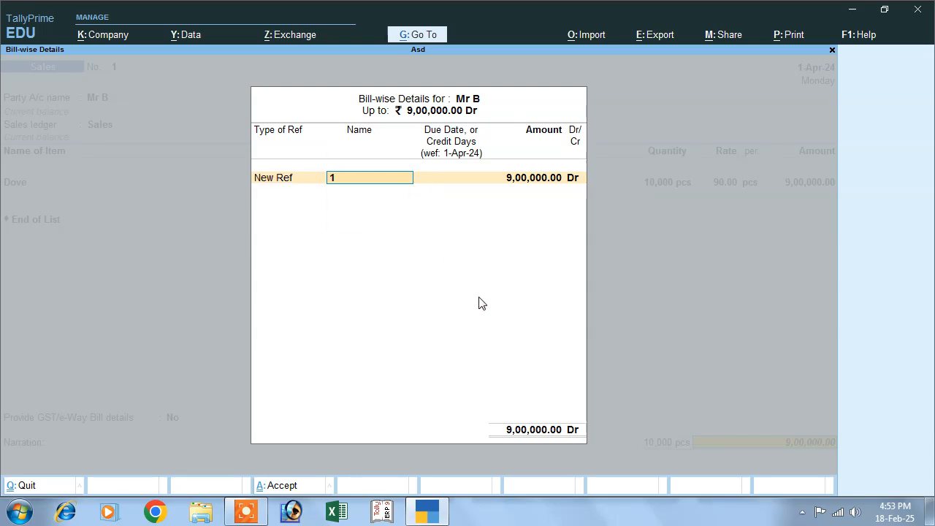
pyautogui.press('Return')
pyautogui.press('Return')
pyautogui.press('Return')
pyautogui.press('Return')
pyautogui.press('Return')
pyautogui.press('Return')
pyautogui.press('Return')
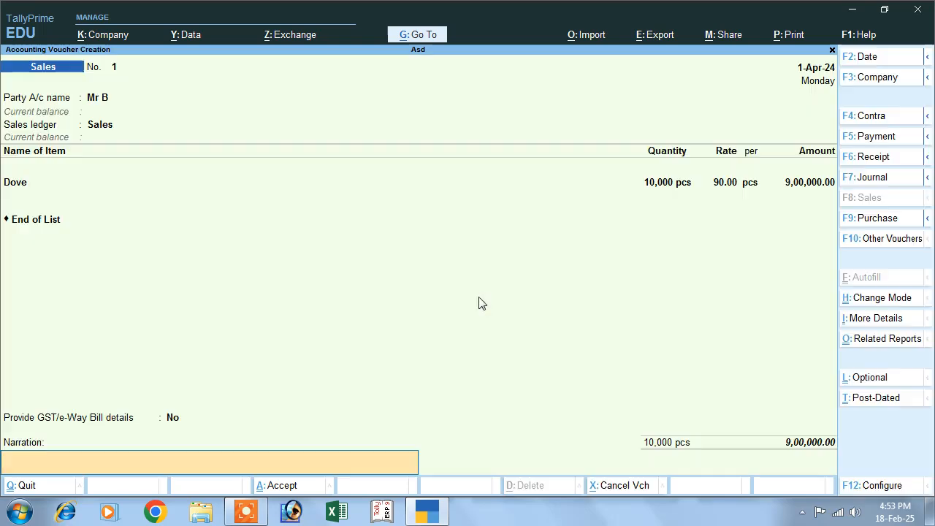
# Save the sales voucher without a narration and leave voucher entry.
pyautogui.press('Return')
pyautogui.press('Return')
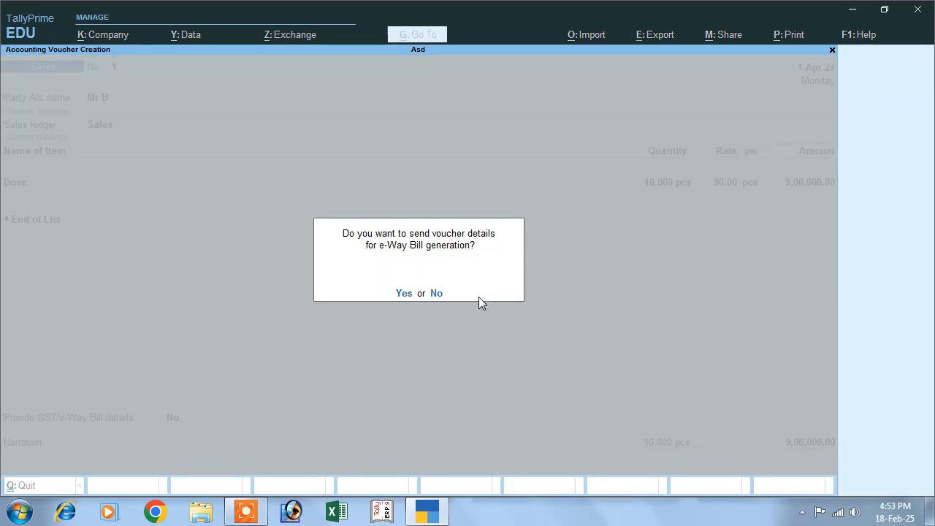
pyautogui.press('Return')
pyautogui.press('Return')
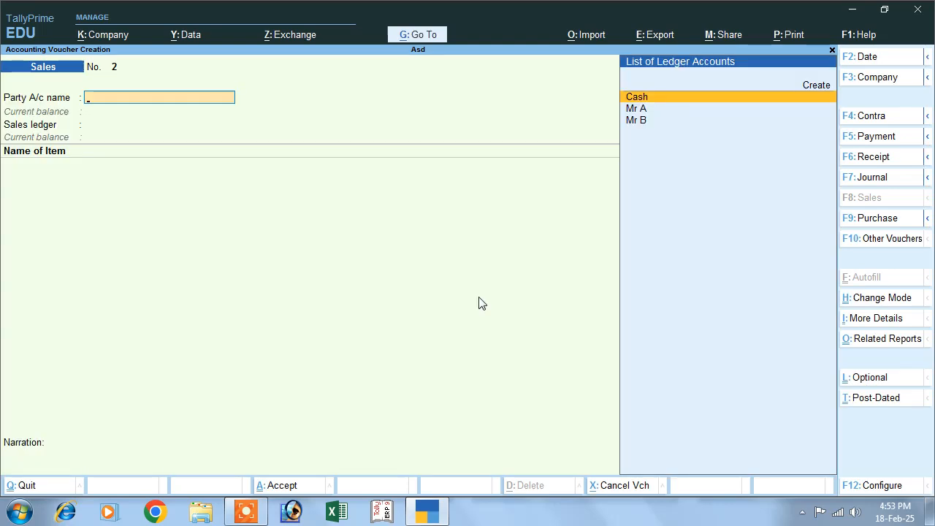
pyautogui.press('Escape')
# Open the Interest Receivable report from the interest calculation statements.
pyautogui.press('Down')
pyautogui.press('Down')
pyautogui.press('Down')
pyautogui.press('Down')
pyautogui.press('Down')
pyautogui.press('Down')
pyautogui.press('Down')
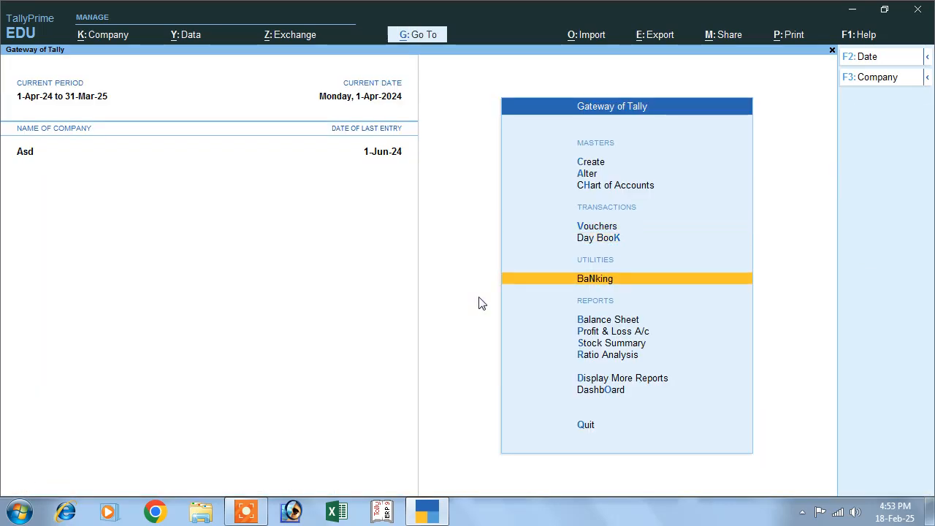
pyautogui.press('Return')
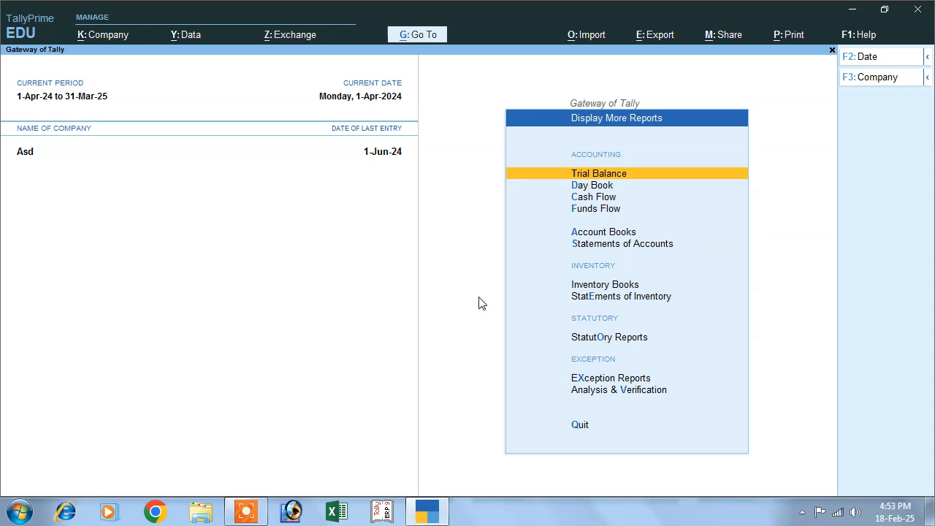
pyautogui.press('Down')
pyautogui.press('Down')
pyautogui.press('Down')
pyautogui.press('Down')
pyautogui.press('Down')
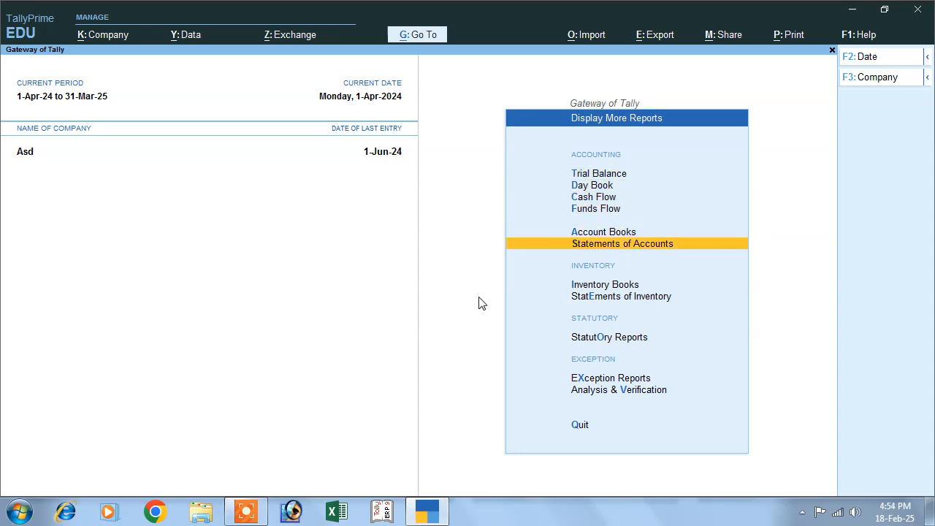
pyautogui.press('Return')
pyautogui.press('Down')
pyautogui.press('Return')
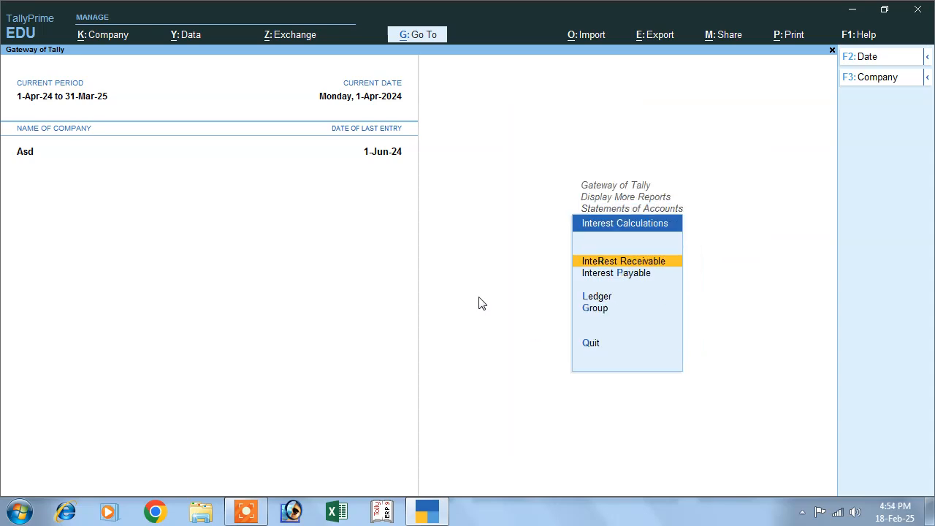
pyautogui.click(646, 265)
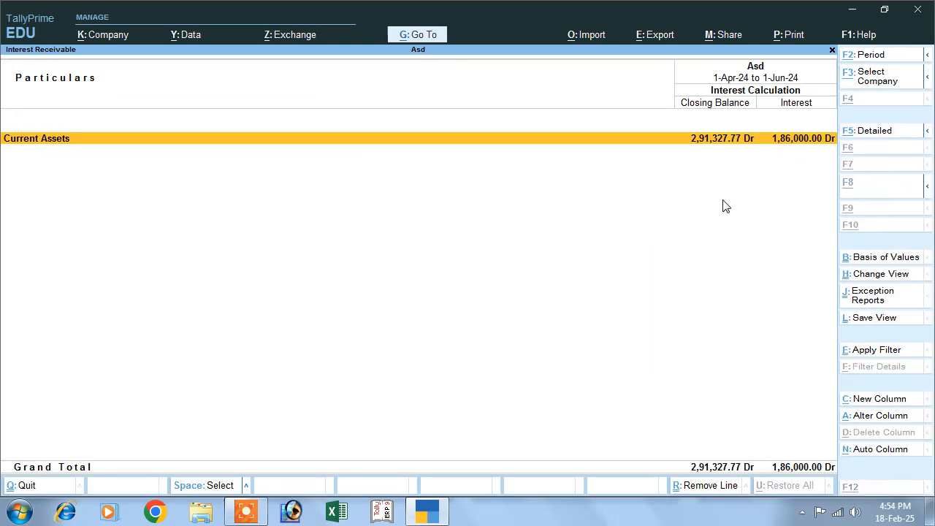
# Set the Interest Receivable report period to end on 1-May-24, check the interest, and return to the Gateway.
pyautogui.hotkey('alt', 'F2')
pyautogui.press('Return')
pyautogui.write('1-5')
pyautogui.press('Return')
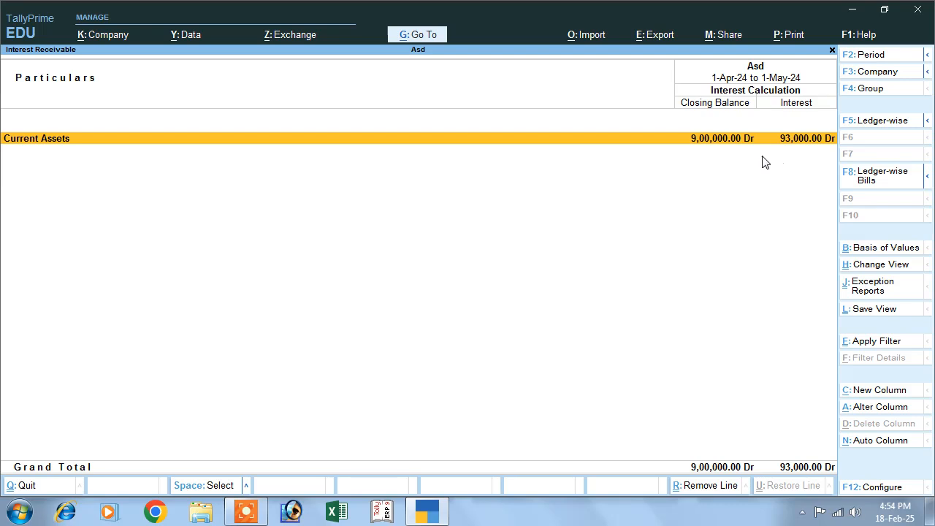
pyautogui.press('Escape')
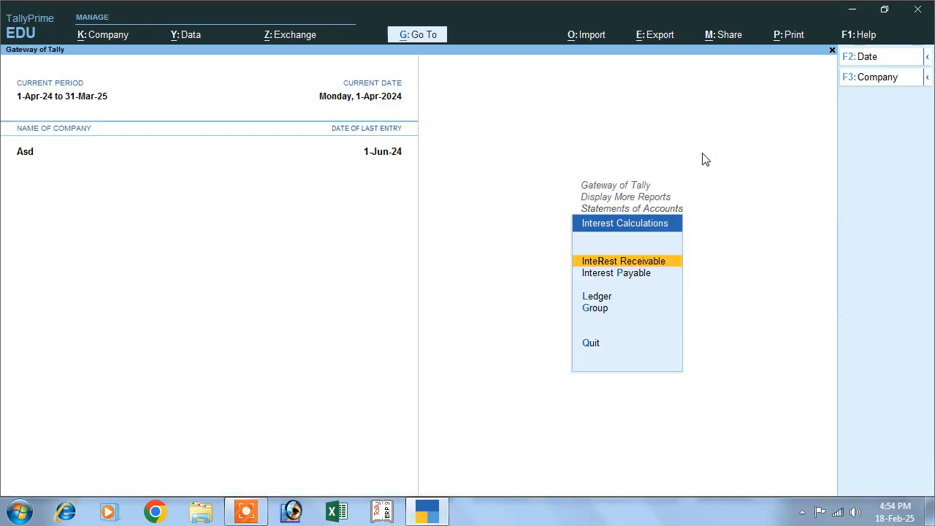
pyautogui.press('Escape')
pyautogui.press('Escape')
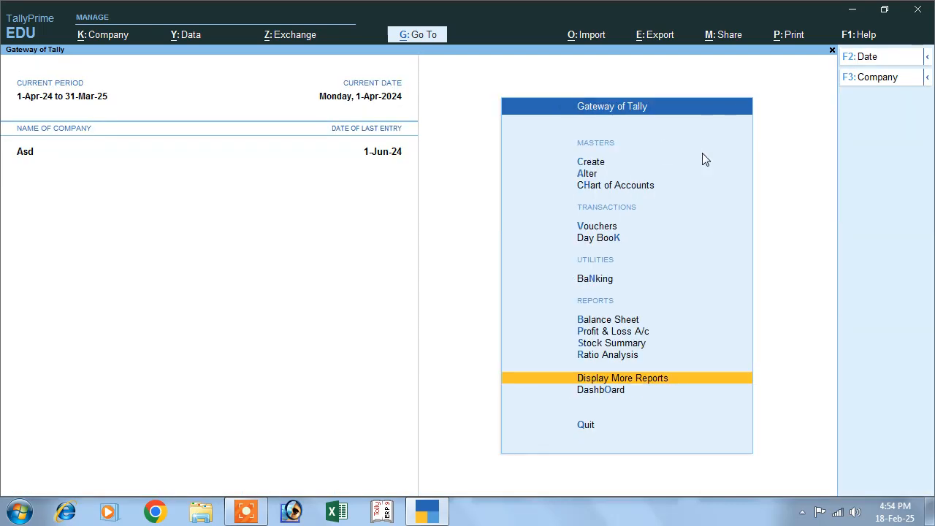
# Open the Debit Note voucher type for alteration.
pyautogui.press('Up')
pyautogui.press('Up')
pyautogui.press('Up')
pyautogui.press('Up')
pyautogui.press('Up')
pyautogui.press('Up')
pyautogui.press('Up')
pyautogui.press('Up')
pyautogui.press('Up')
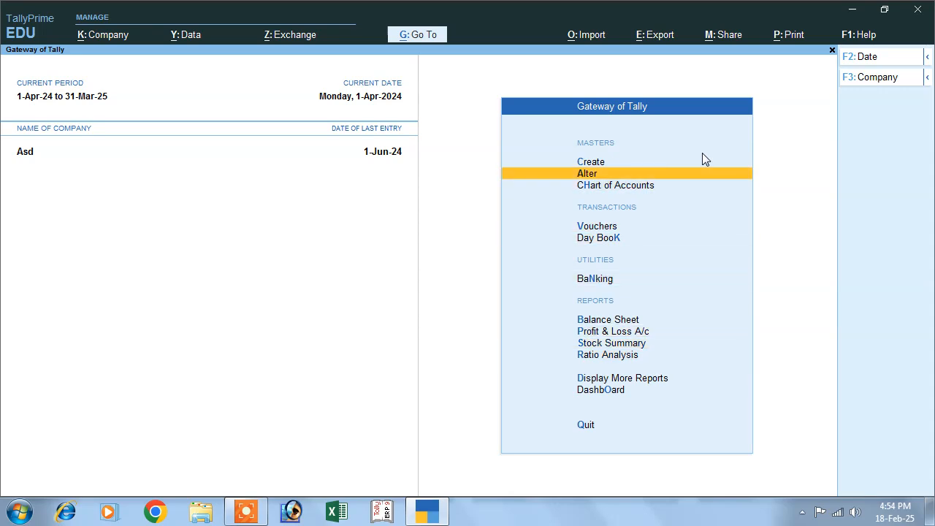
pyautogui.press('Return')
pyautogui.press('Down')
pyautogui.press('Down')
pyautogui.press('Down')
pyautogui.press('Return')
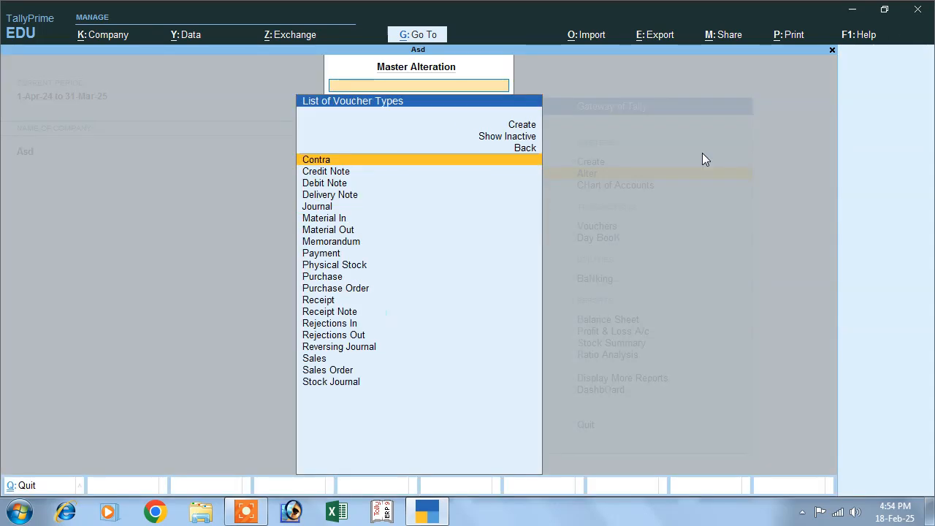
pyautogui.press('Down')
pyautogui.press('Down')
pyautogui.press('Return')
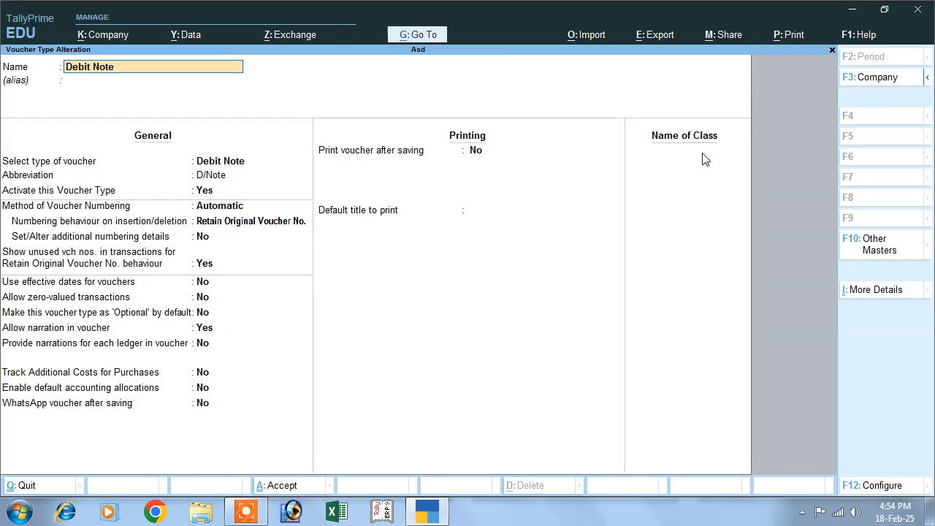
# Add a class named Interes Receipt to Debit Note, enable interest accounting and compound interest for it, and save the voucher type.
pyautogui.click(666, 163)
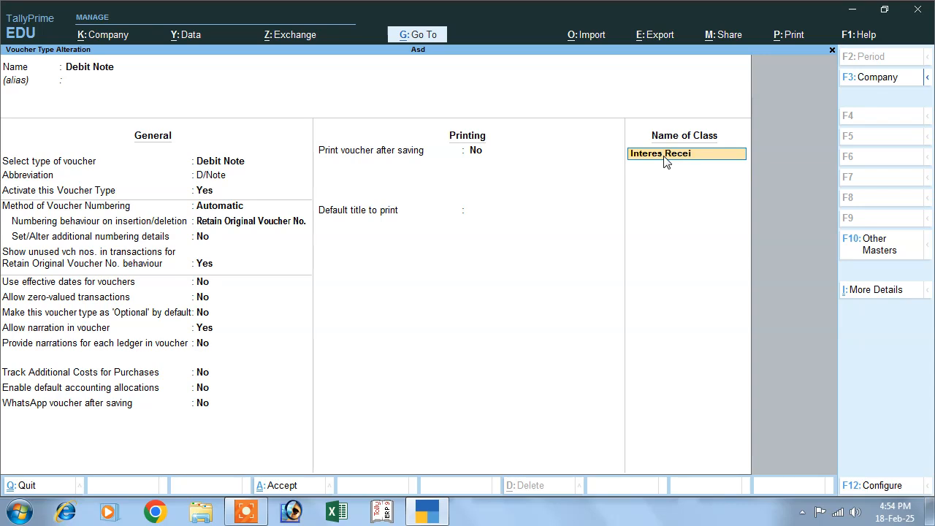
pyautogui.press('Return')
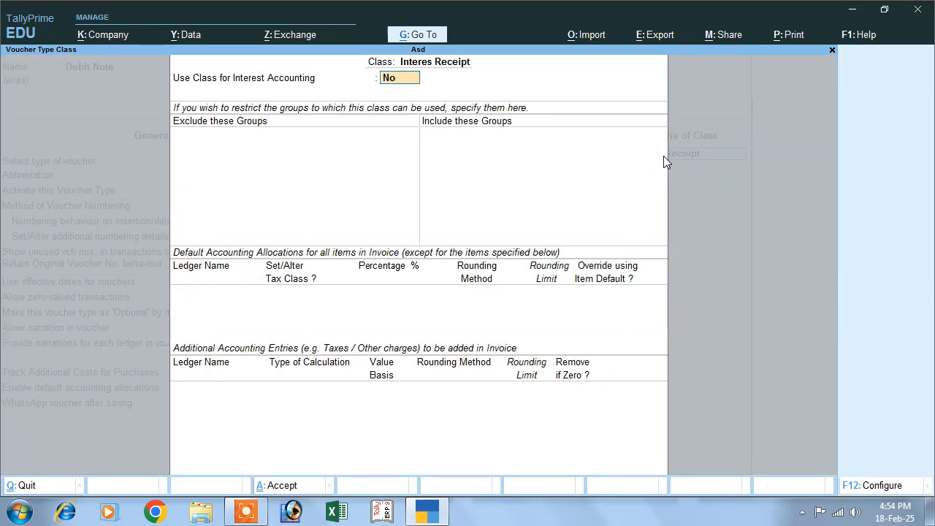
pyautogui.write('yy')
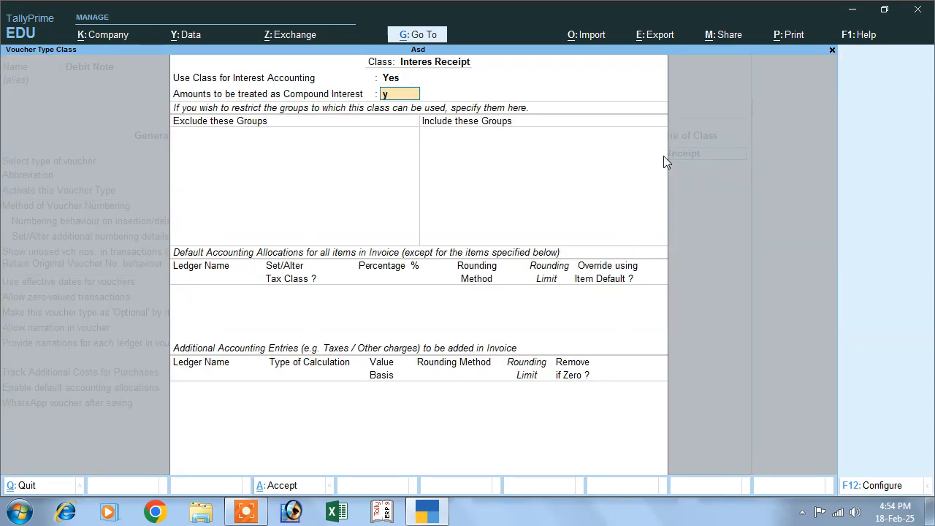
pyautogui.hotkey('ctrl', 'a')
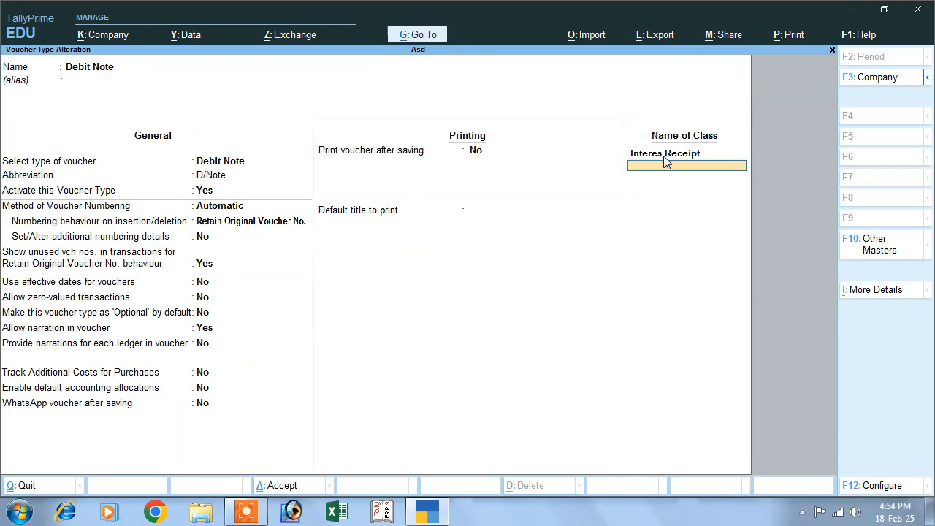
pyautogui.hotkey('ctrl', 'a')
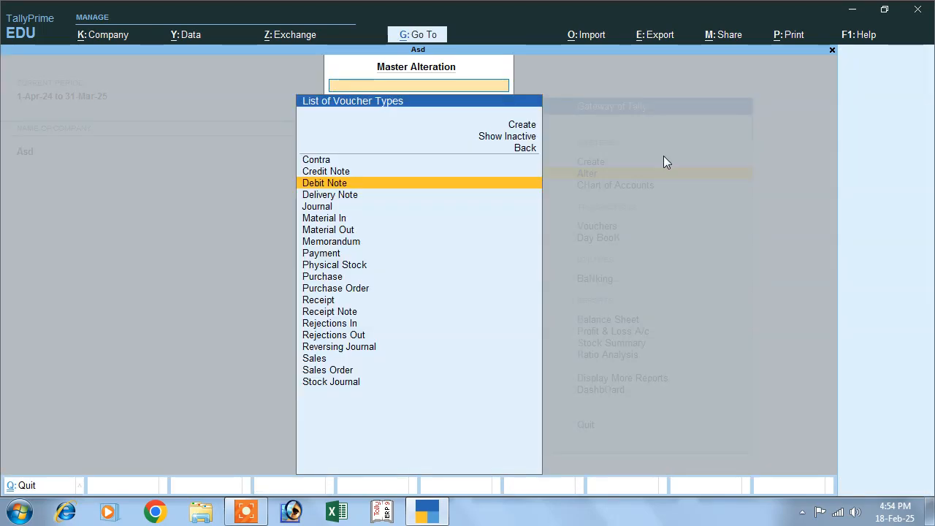
pyautogui.press('Escape')
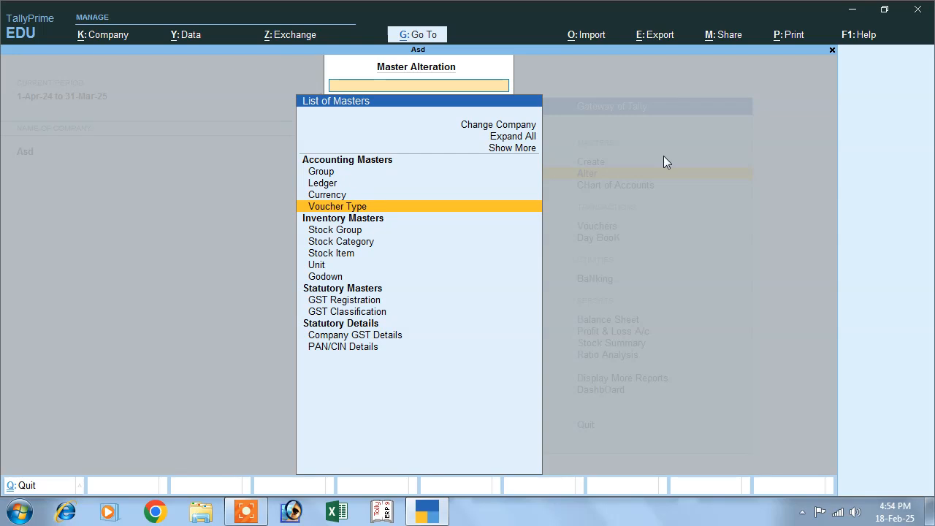
pyautogui.press('Escape')
# Start a Debit Note voucher using the Interes Receipt class.
pyautogui.press('Down')
pyautogui.press('Down')
pyautogui.press('Down')
pyautogui.press('Up')
pyautogui.press('Return')
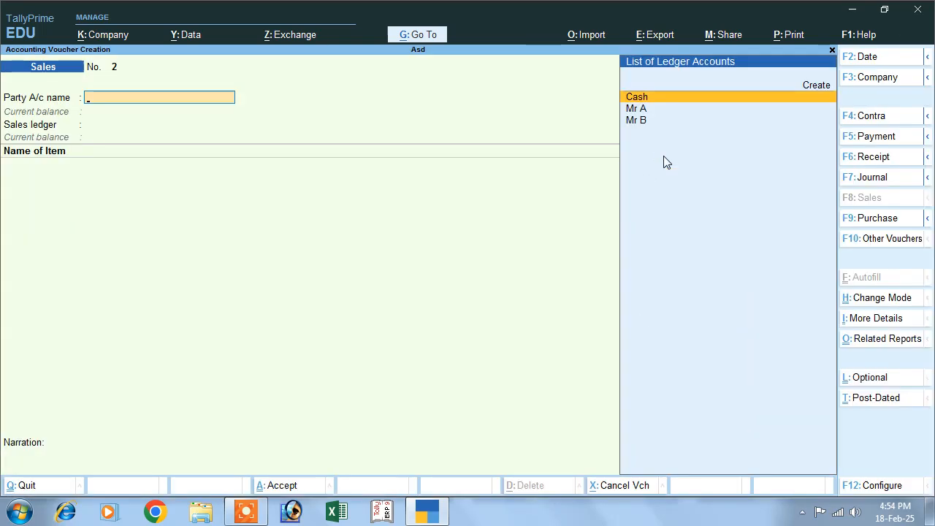
pyautogui.click(877, 244)
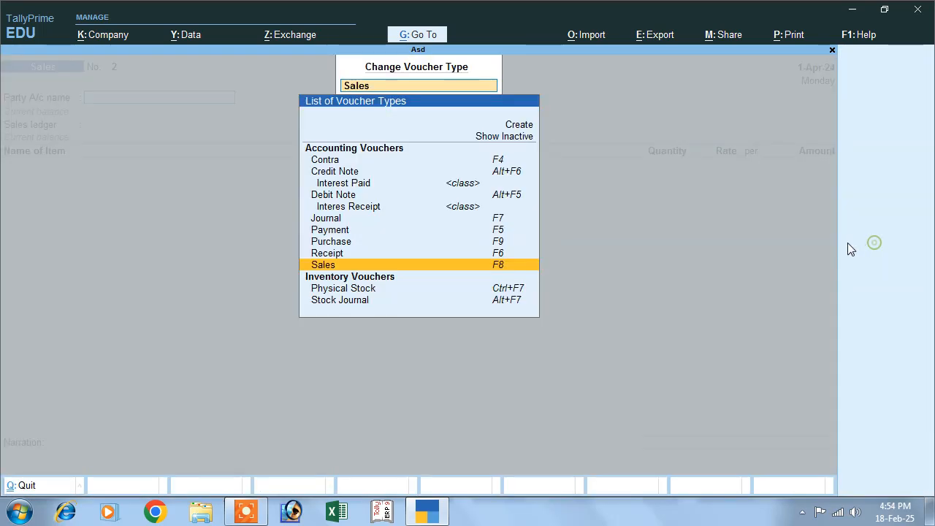
pyautogui.click(340, 195)
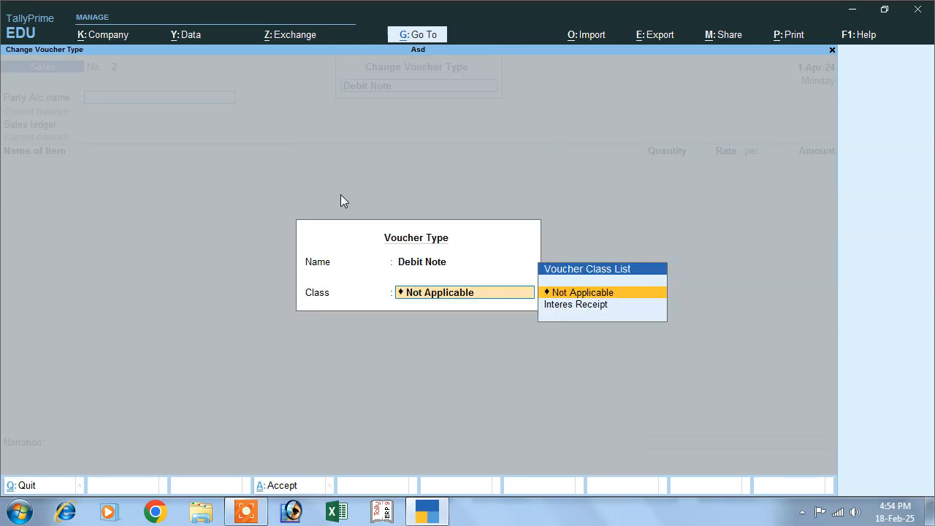
pyautogui.click(583, 316)
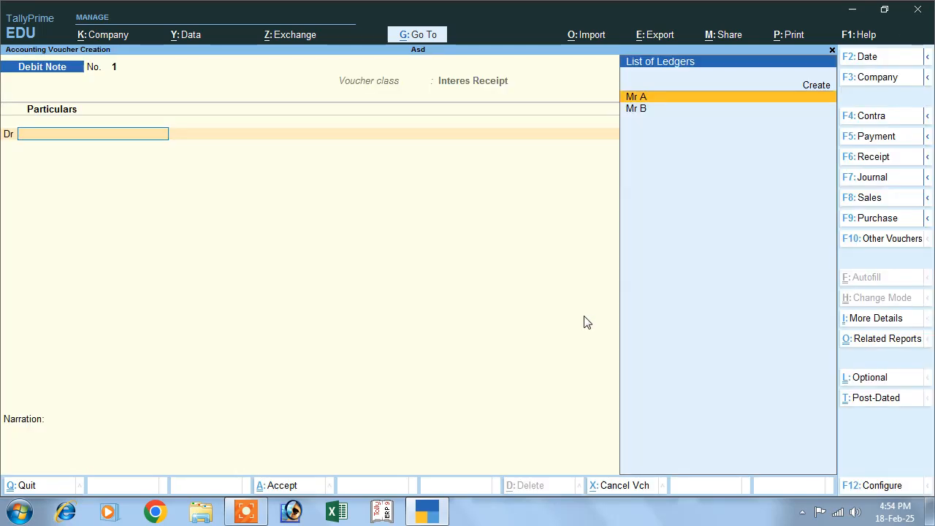
# Date the debit note 1-May-24 and select Mr B as the ledger to debit.
pyautogui.press('F2')
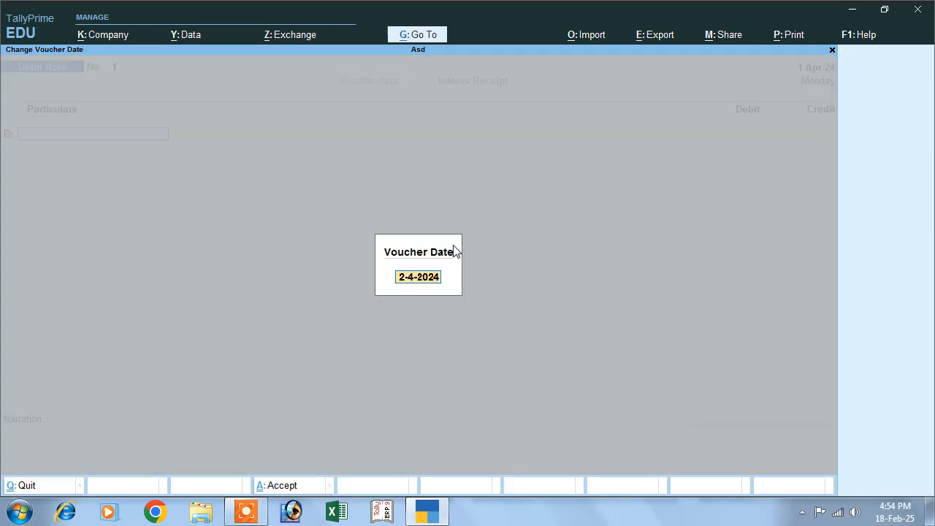
pyautogui.write('1-5')
pyautogui.press('Return')
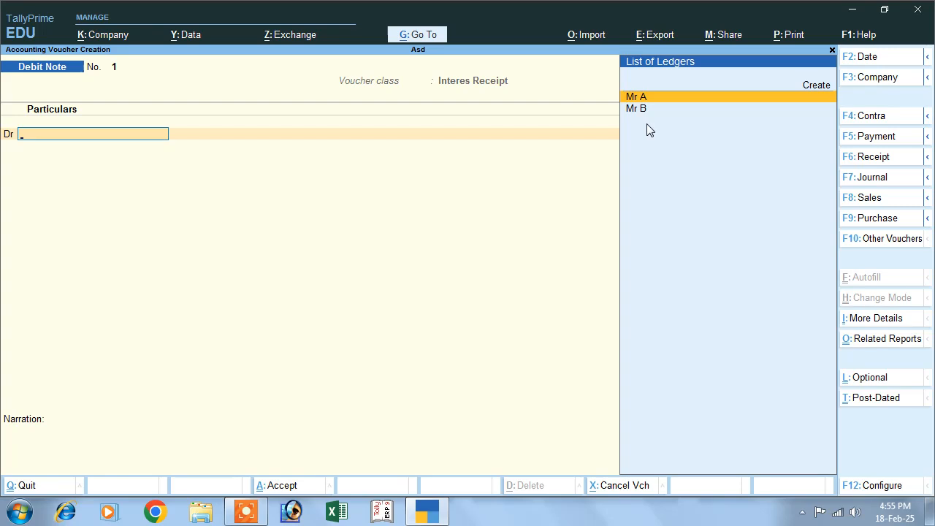
pyautogui.press('Down')
pyautogui.press('Return')
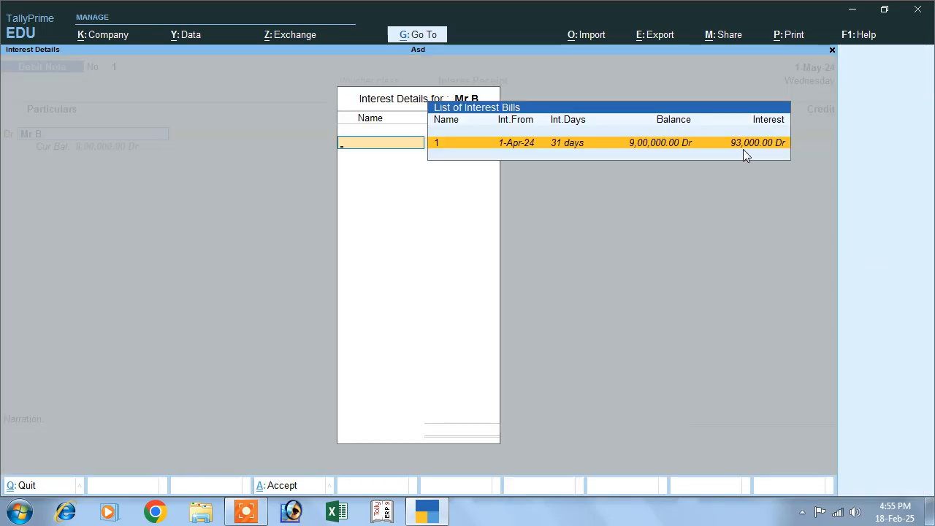
# Apply the interest on Mr B's bill 1 to the debit note and accept the default party details.
pyautogui.press('Return')
pyautogui.press('Return')
pyautogui.press('Return')
pyautogui.press('Return')
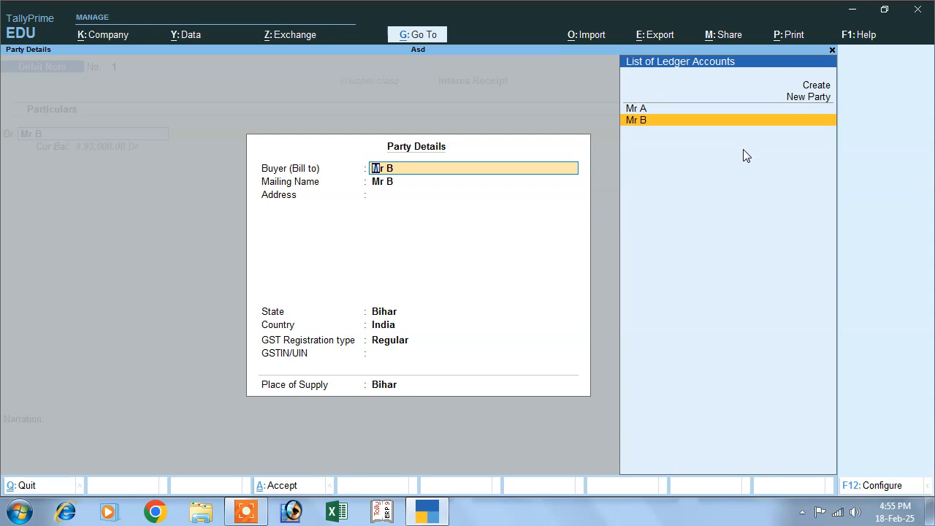
pyautogui.press('Return')
pyautogui.press('Return')
pyautogui.press('Return')
pyautogui.press('Return')
pyautogui.press('Return')
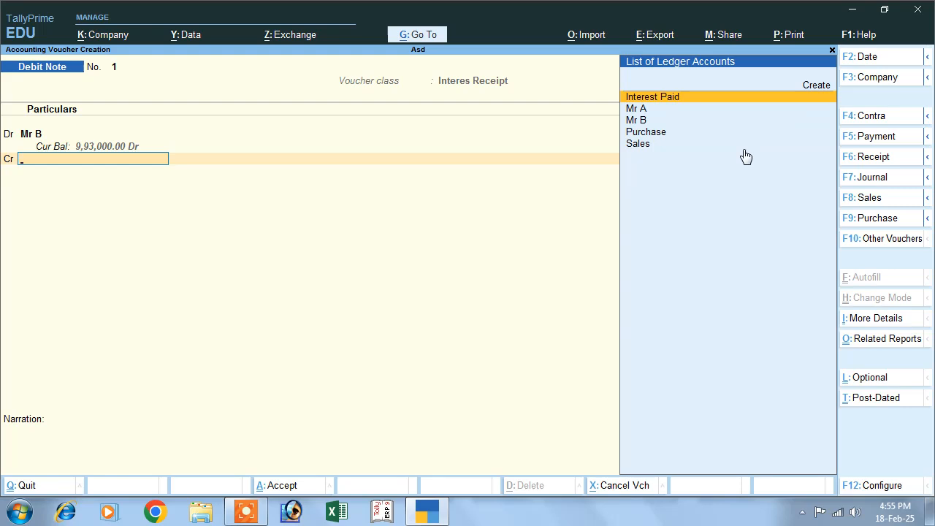
# Start a new ledger named Interest Rceipt under Indirect Incomes for the debit note's credit line.
pyautogui.click(808, 86)
pyautogui.write('Interest Rceipt')
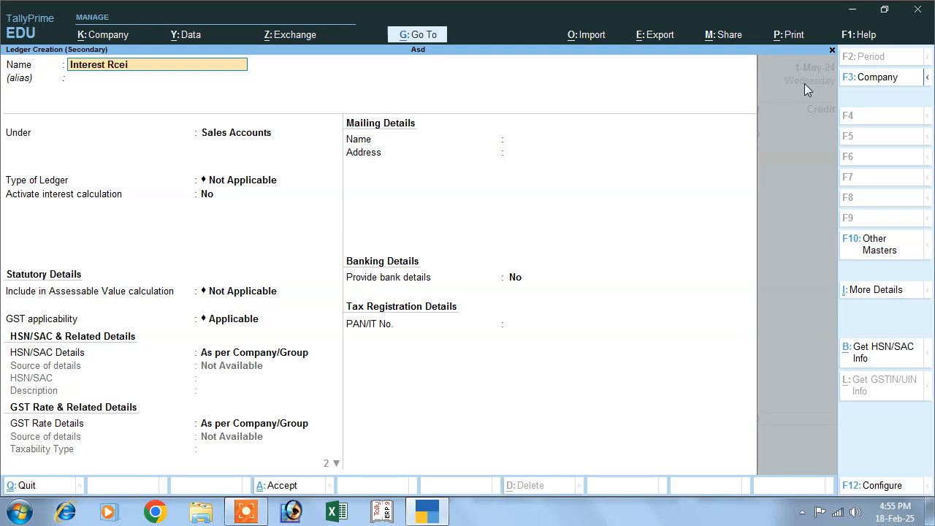
pyautogui.press('Return')
pyautogui.press('Return')
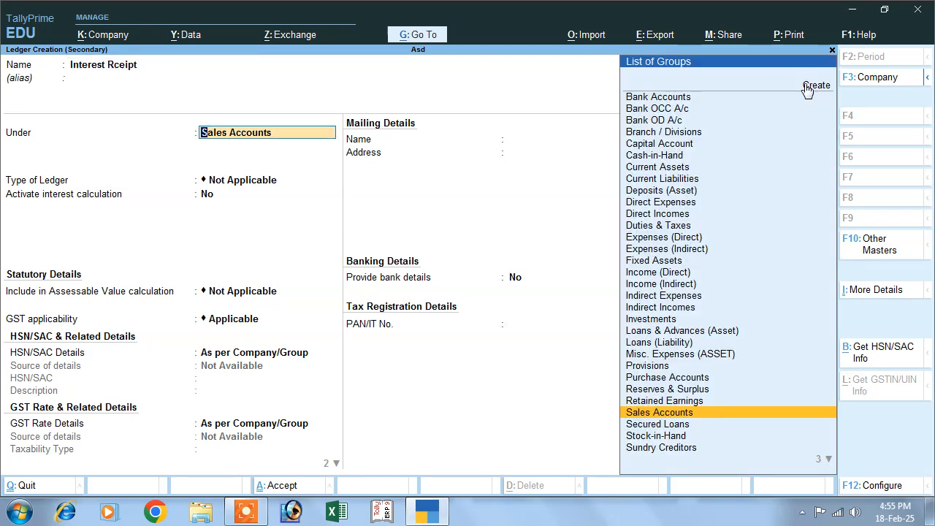
pyautogui.write('I')
pyautogui.press('Down')
pyautogui.press('Down')
pyautogui.press('Down')
pyautogui.press('Down')
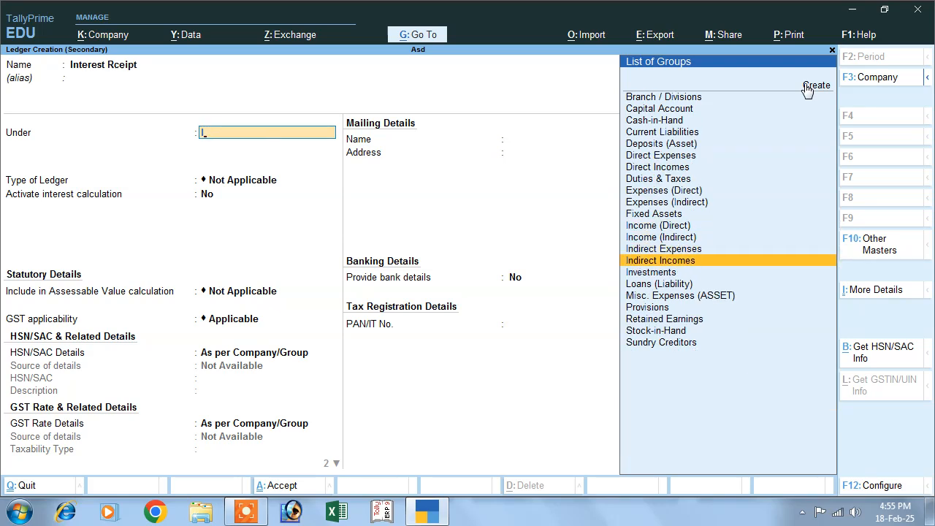
pyautogui.press('Return')
# Save the new ledger with its default tax details, credit it with the interest, and save the debit note.
pyautogui.press('Return')
pyautogui.press('Return')
pyautogui.press('Return')
pyautogui.press('Return')
pyautogui.press('Return')
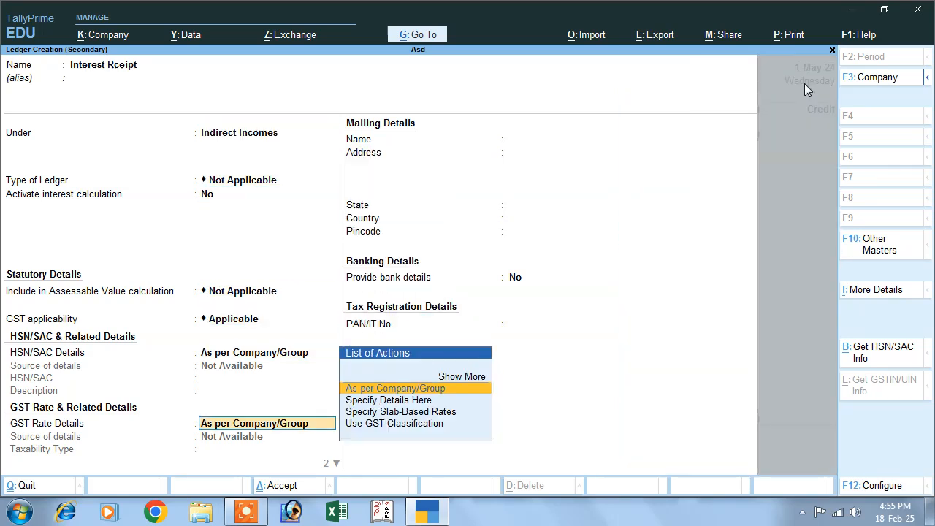
pyautogui.press('Return')
pyautogui.press('Return')
pyautogui.press('Return')
pyautogui.press('Return')
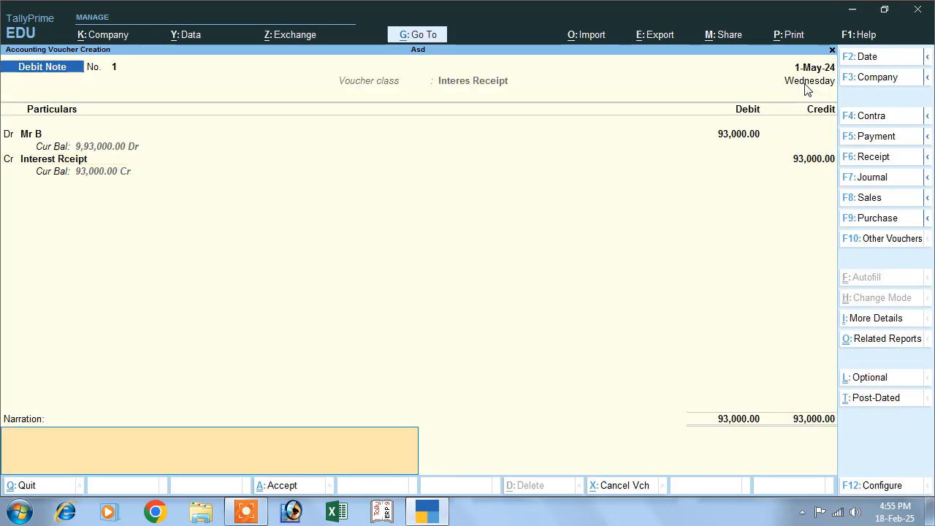
pyautogui.press('Return')
pyautogui.press('Return')
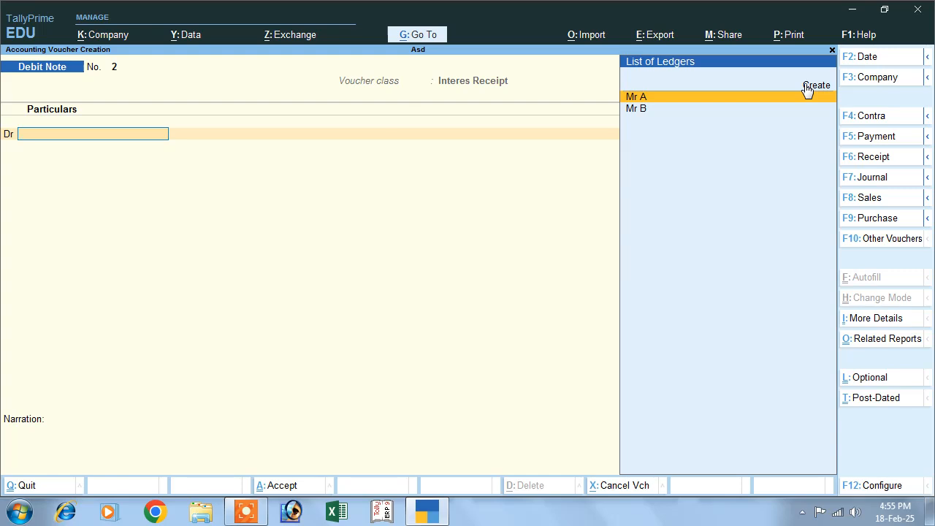
# Leave voucher entry and open the Interest Receivable report under the interest calculation statements.
pyautogui.press('Escape')
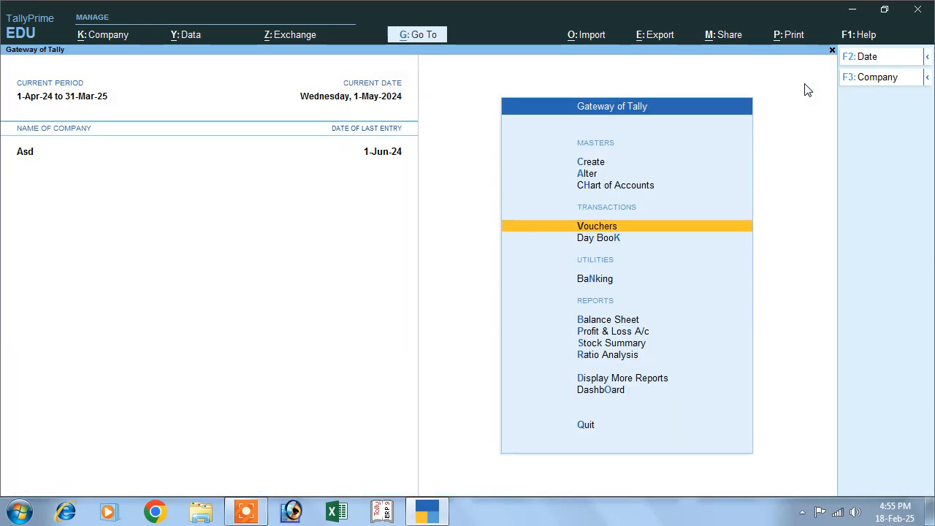
pyautogui.press('Down')
pyautogui.press('Down')
pyautogui.press('Down')
pyautogui.press('Down')
pyautogui.press('Down')
pyautogui.press('Down')
pyautogui.press('Down')
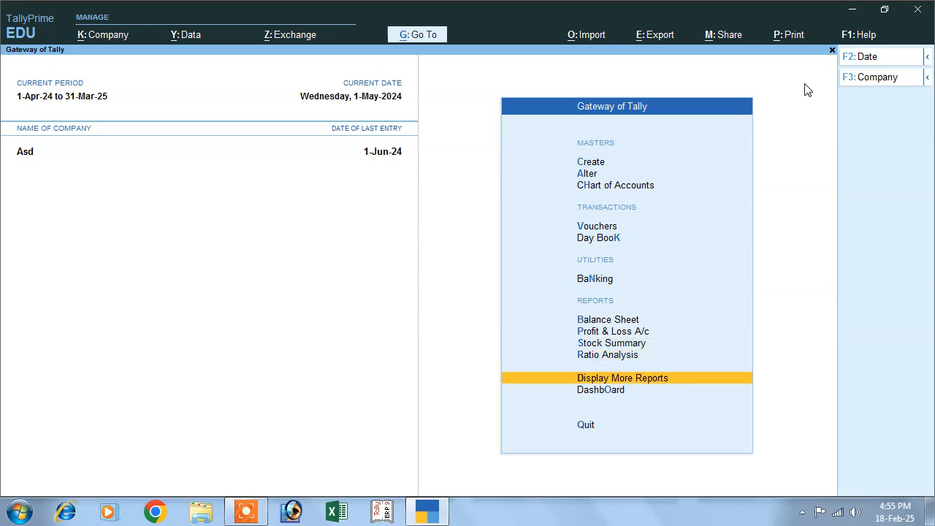
pyautogui.press('Return')
pyautogui.press('Down')
pyautogui.press('Down')
pyautogui.press('Down')
pyautogui.press('Down')
pyautogui.press('Down')
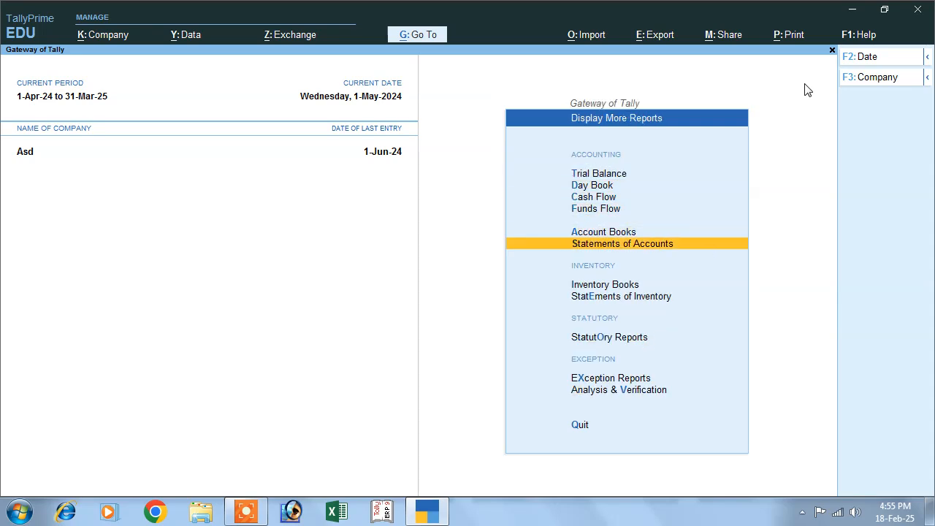
pyautogui.press('Return')
pyautogui.press('Down')
pyautogui.press('Return')
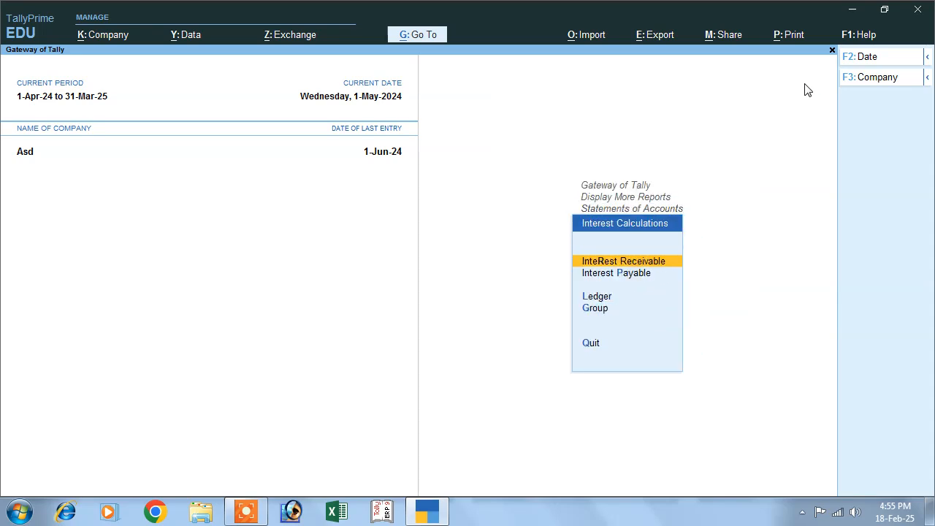
pyautogui.press('Return')
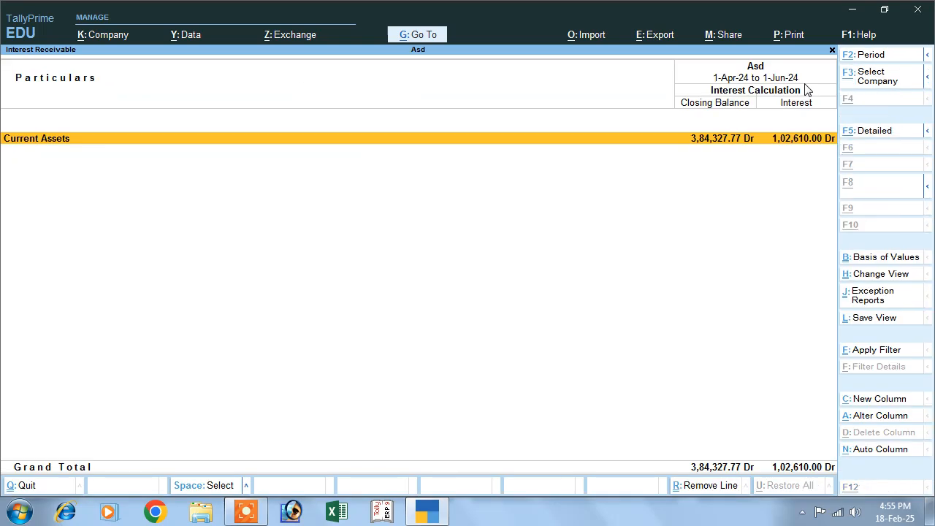
# Set the Interest Receivable report's period to 1-May-24 through 1-Jun-24.
pyautogui.hotkey('alt', 'F2')
pyautogui.write('1-5')
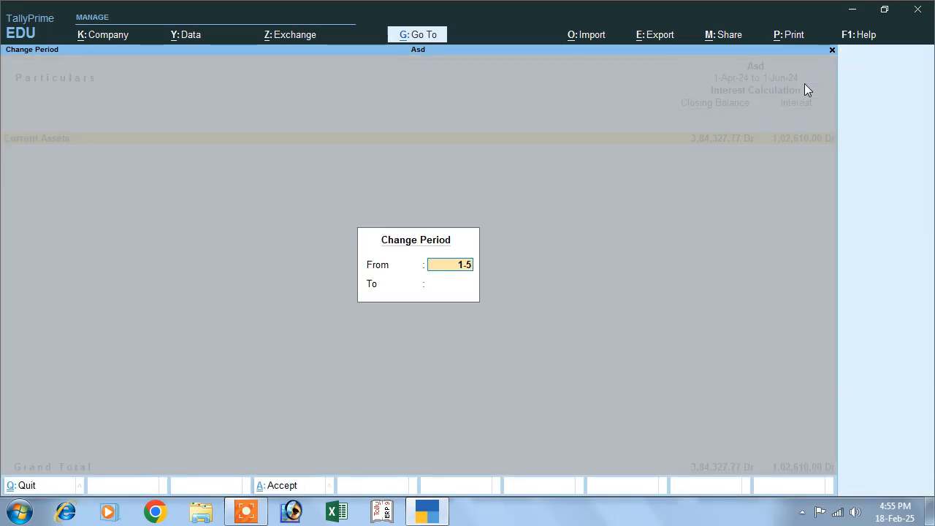
pyautogui.press('Return')
pyautogui.write('1-6')
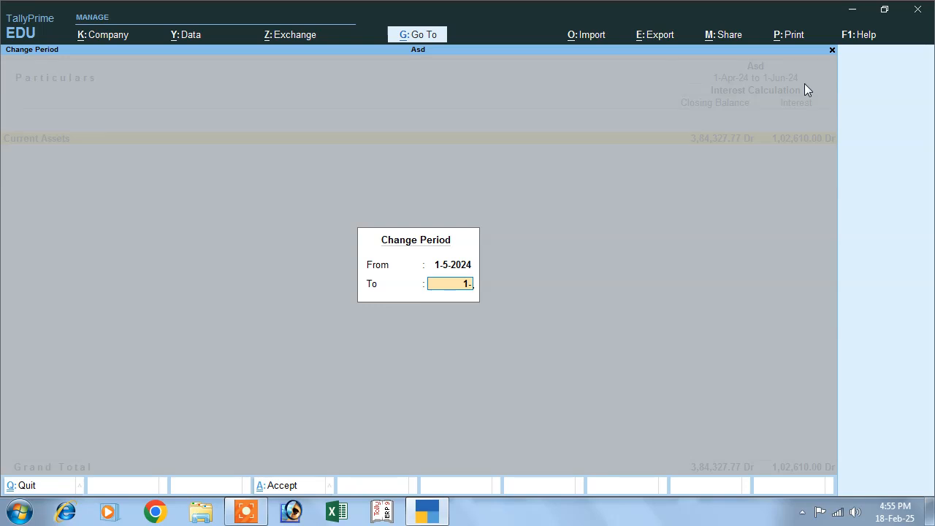
pyautogui.press('Return')
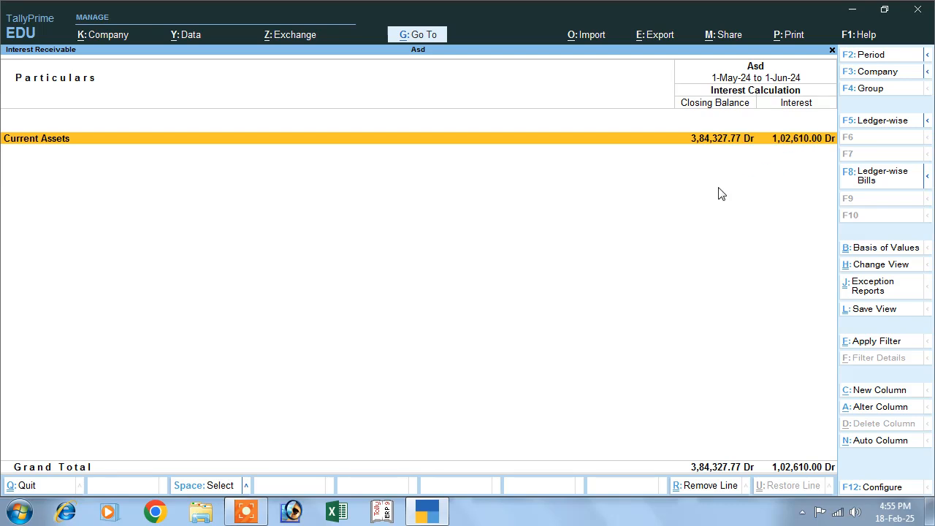
# Leave the report and start another Debit Note voucher with the Interes Receipt class.
pyautogui.press('Escape')
pyautogui.press('Escape')
pyautogui.press('Escape')
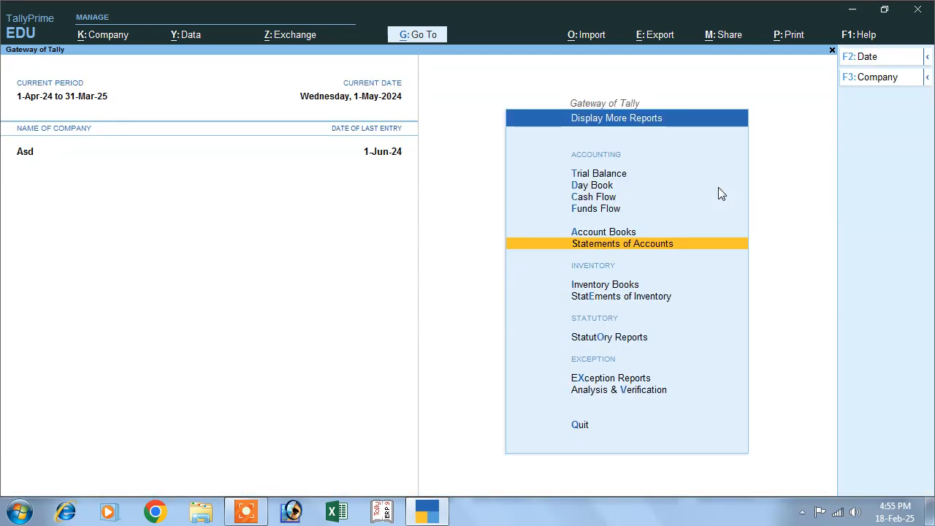
pyautogui.press('Escape')
pyautogui.press('Up')
pyautogui.press('Up')
pyautogui.press('Up')
pyautogui.press('Up')
pyautogui.press('Up')
pyautogui.press('Up')
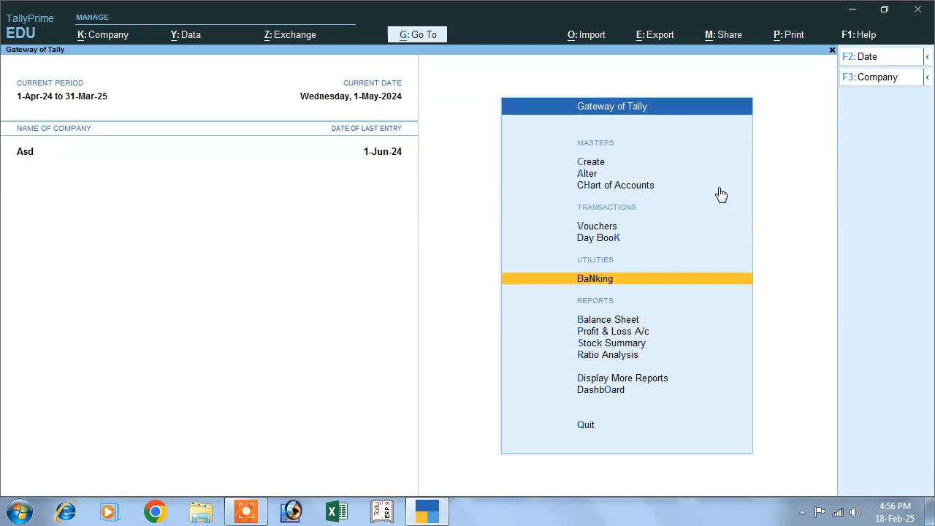
pyautogui.press('Return')
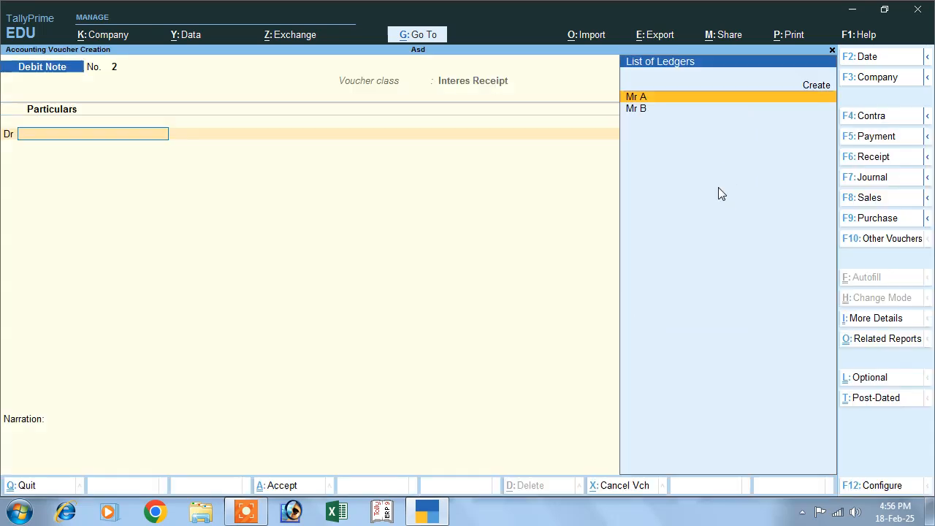
pyautogui.click(862, 241)
pyautogui.click(339, 197)
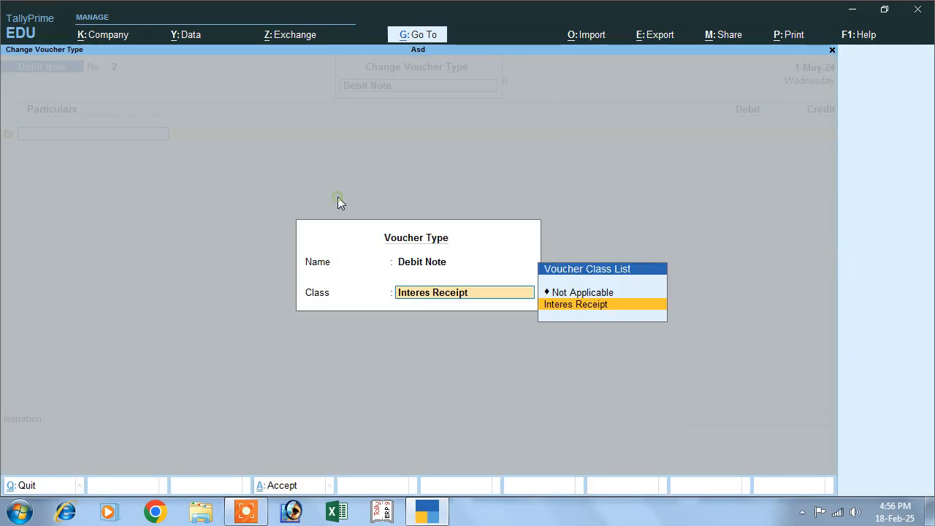
pyautogui.click(560, 310)
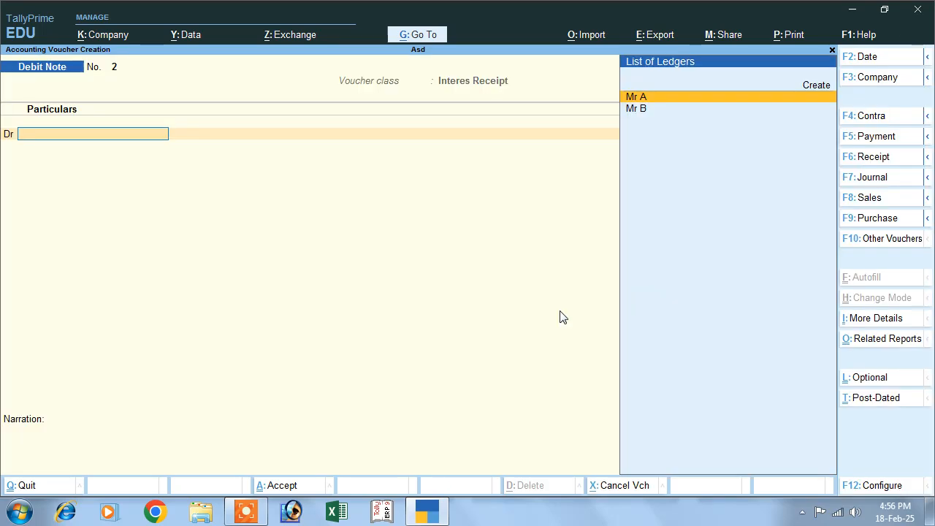
# Date the second debit note 1-Jun-24 and select Mr B as the ledger to debit.
pyautogui.press('F2')
pyautogui.write('1-4')
pyautogui.press('Return')
pyautogui.press('Down')
pyautogui.press('Return')
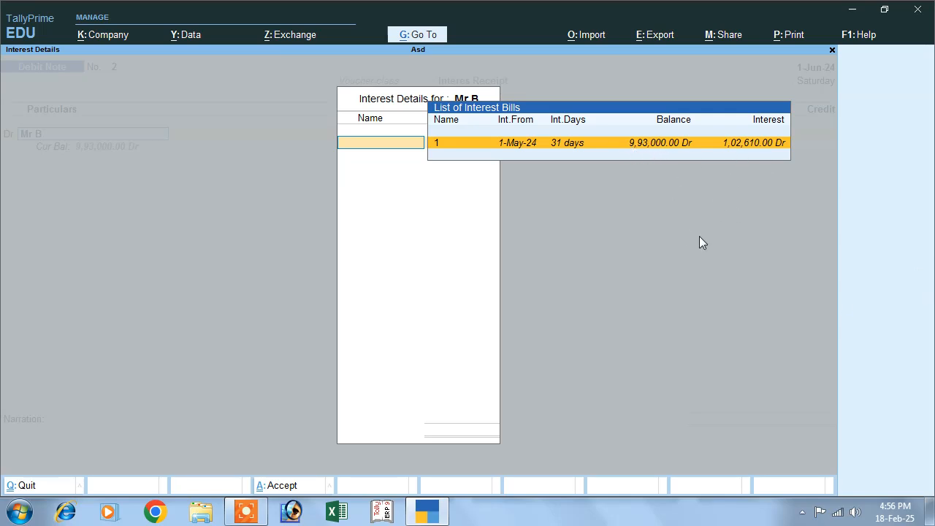
# Book the interest on bill 1 from 1-May-24 in the second debit note and accept Mr B's party details.
pyautogui.press('Return')
pyautogui.press('Return')
pyautogui.press('Return')
pyautogui.press('Return')
pyautogui.press('Return')
pyautogui.press('Return')
pyautogui.press('Return')
pyautogui.press('Return')
pyautogui.press('Return')
pyautogui.press('Return')
pyautogui.press('Return')
pyautogui.press('Return')
pyautogui.press('Return')
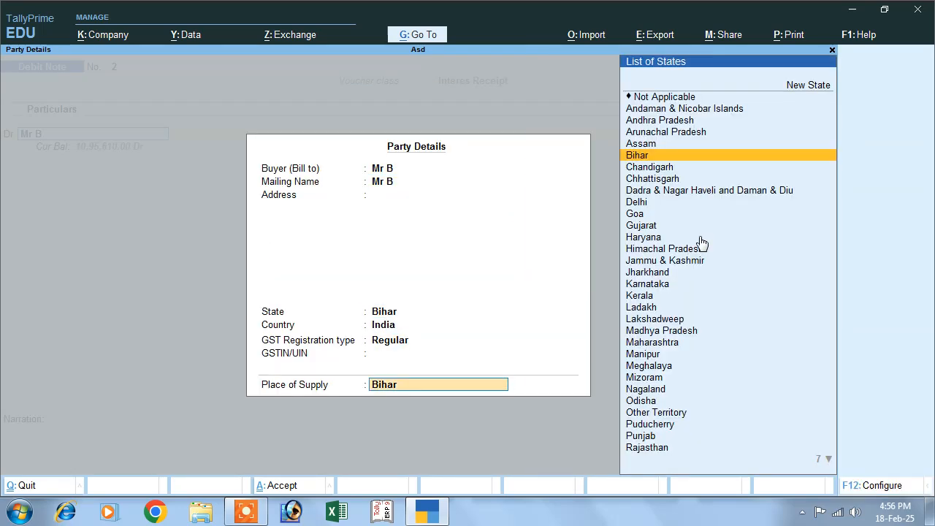
pyautogui.press('Return')
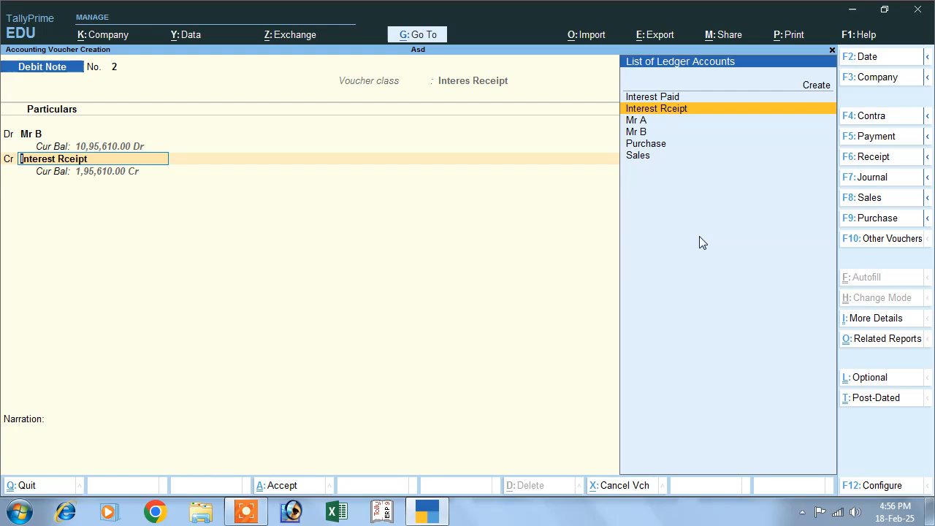
# Credit the interest to Interest Rceipt and save the second debit note.
pyautogui.press('Return')
pyautogui.press('Return')
pyautogui.press('Return')
pyautogui.press('Return')
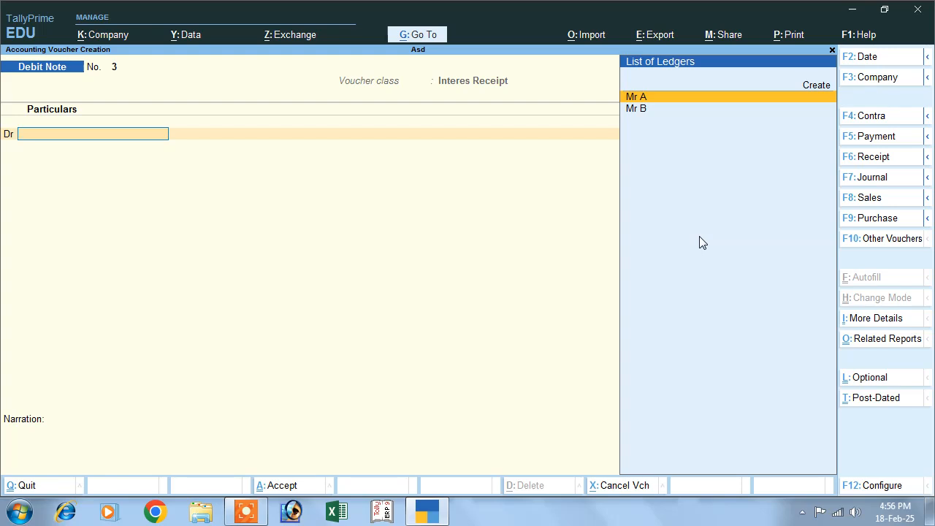
# Start a Receipt voucher dated 1-Jun-24.
pyautogui.click(864, 157)
pyautogui.press('F2')
pyautogui.write('1-6')
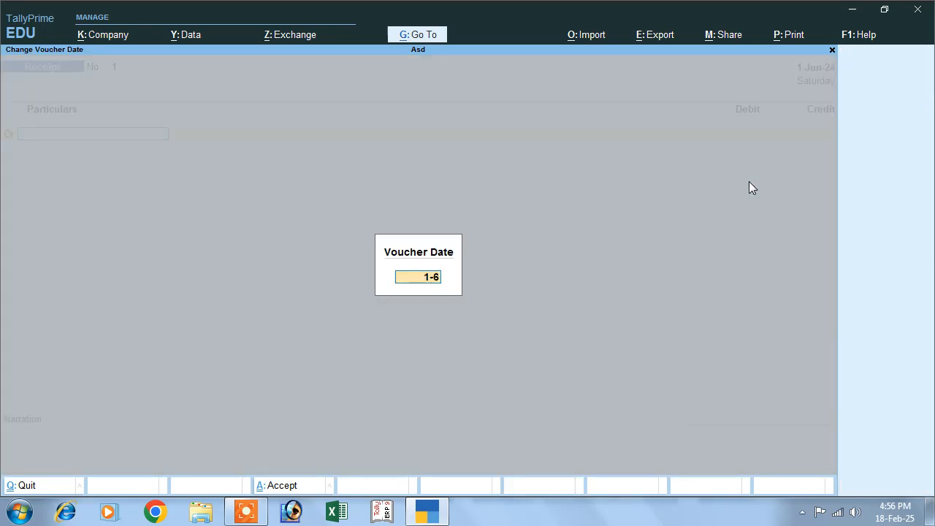
pyautogui.press('Return')
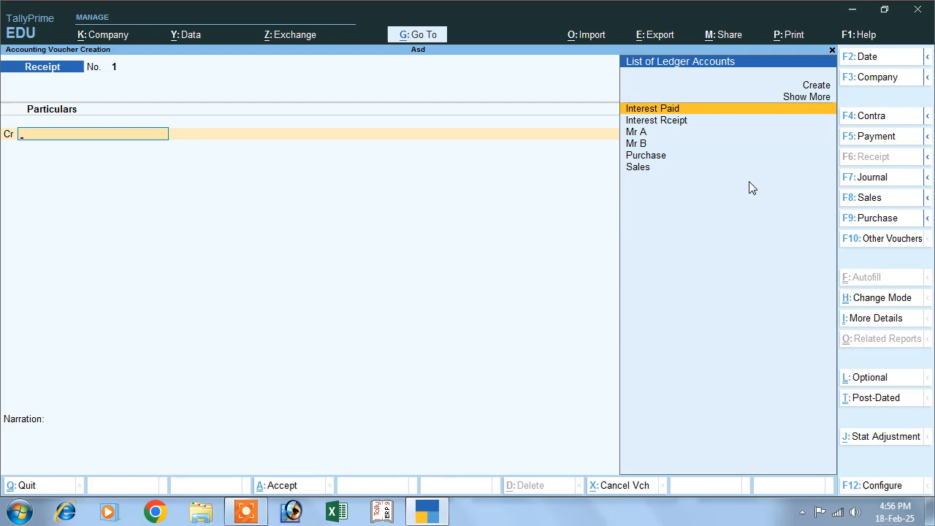
# Credit Mr B with 10,95,610 in the receipt and adjust it as Agst Ref against pending bill 1.
pyautogui.press('Down')
pyautogui.press('Down')
pyautogui.press('Down')
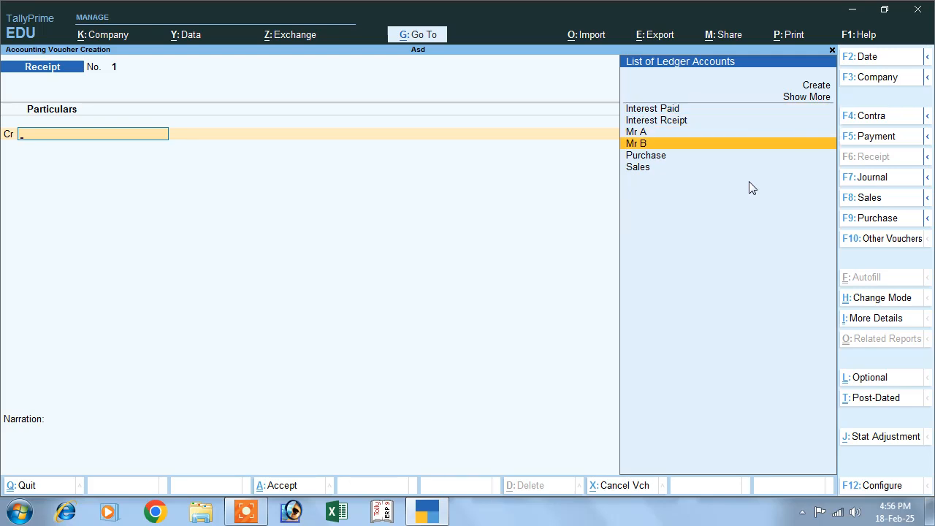
pyautogui.press('Return')
pyautogui.write('10,95,')
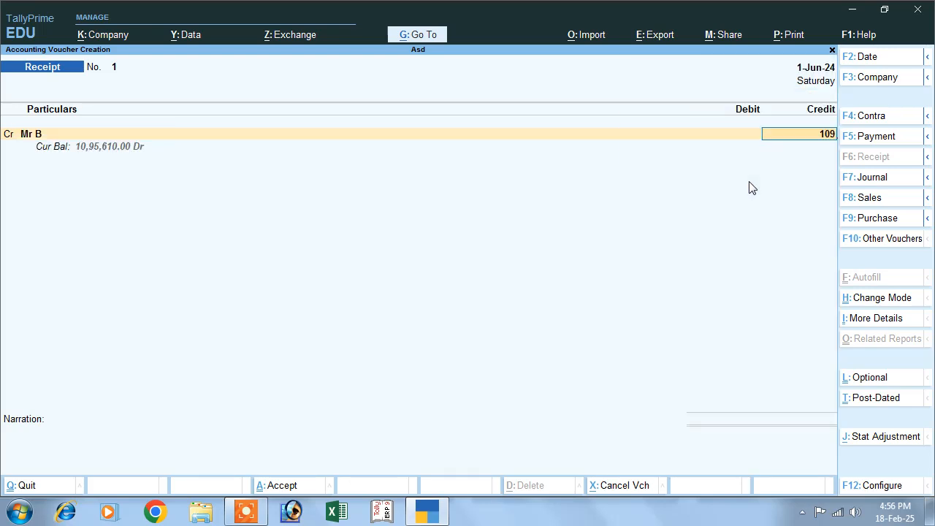
pyautogui.write('610')
pyautogui.press('Return')
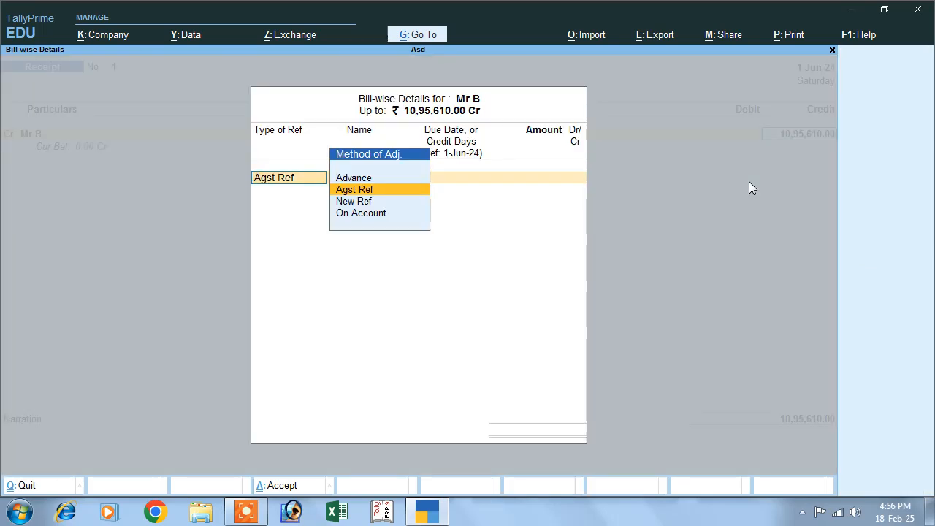
pyautogui.press('Return')
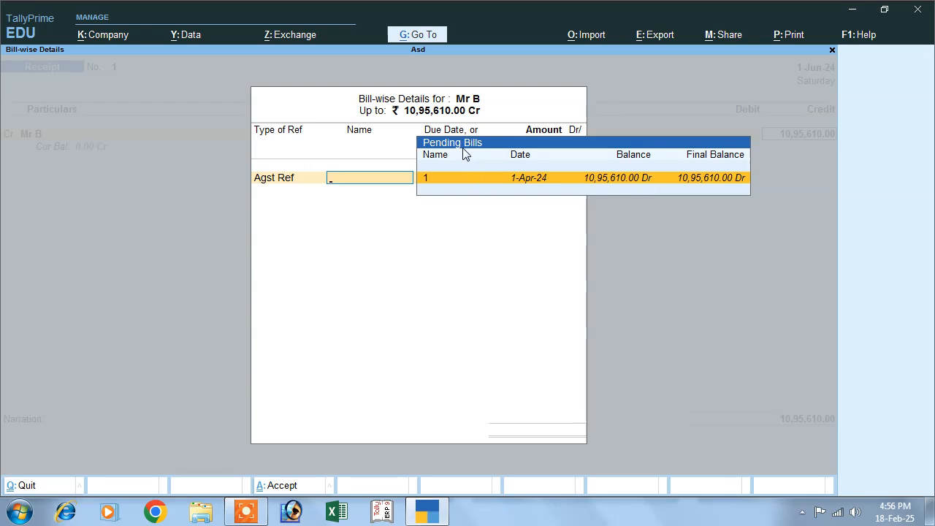
pyautogui.press('Return')
pyautogui.press('Return')
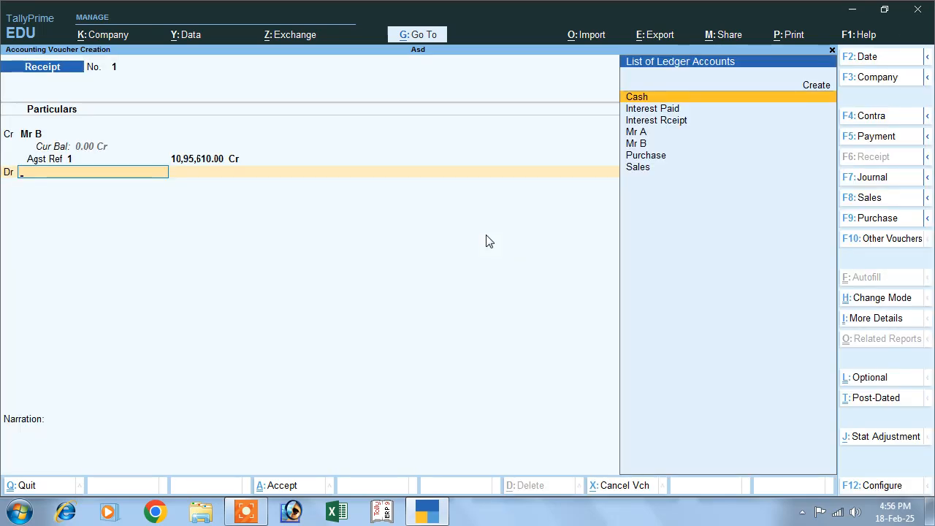
# Debit Cash for the received amount and save the receipt voucher.
pyautogui.press('Return')
pyautogui.press('Return')
pyautogui.press('Return')
pyautogui.press('Return')
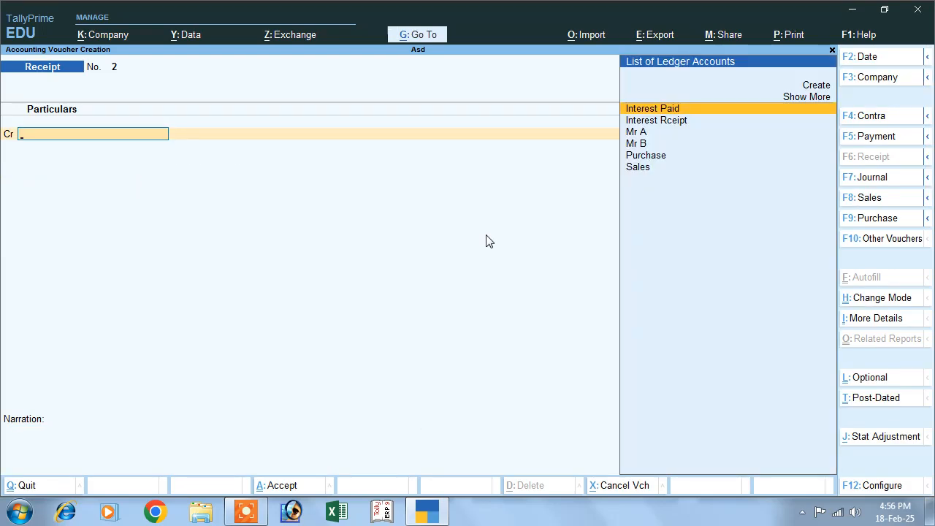
# Leave voucher entry and open the Day Book.
pyautogui.press('Escape')
pyautogui.press('Return')
pyautogui.press('Escape')
pyautogui.press('Escape')
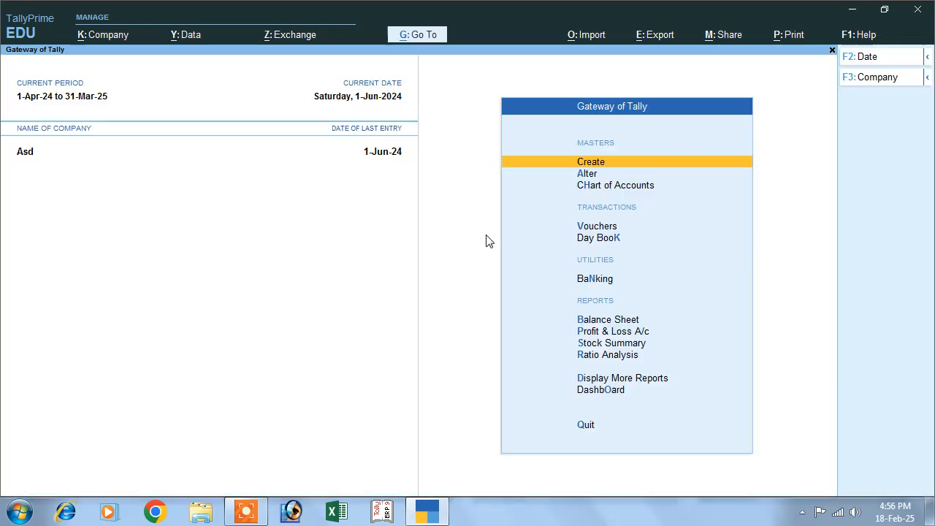
pyautogui.press('Down')
pyautogui.press('Down')
pyautogui.press('Down')
pyautogui.press('Down')
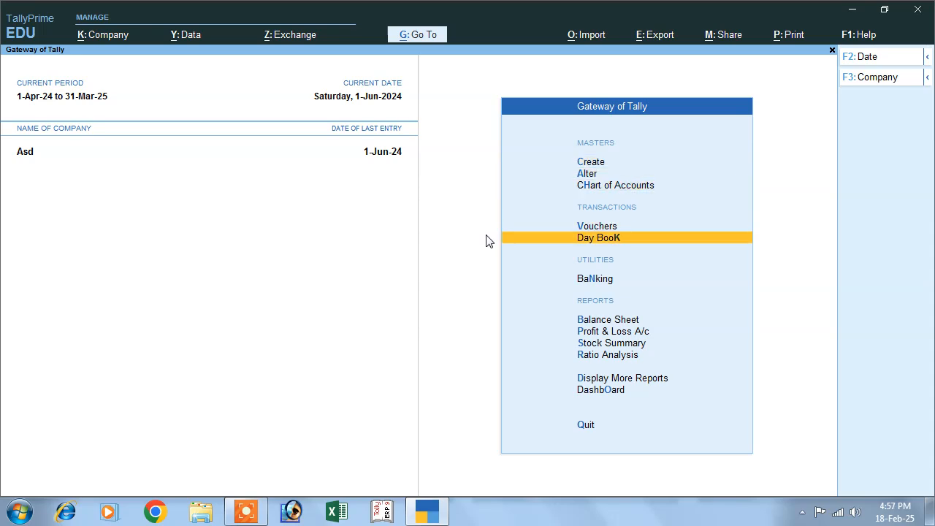
pyautogui.press('Return')
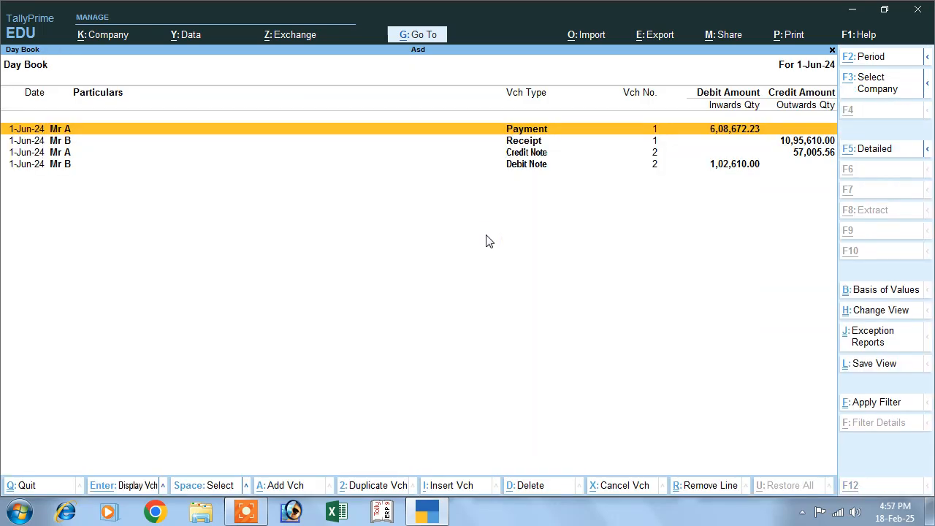
# Set the Day Book period to 1-4-2024 through 1-6-2024 to review all vouchers.
pyautogui.hotkey('alt', 'F2')
pyautogui.write('1-4')
pyautogui.press('Return')
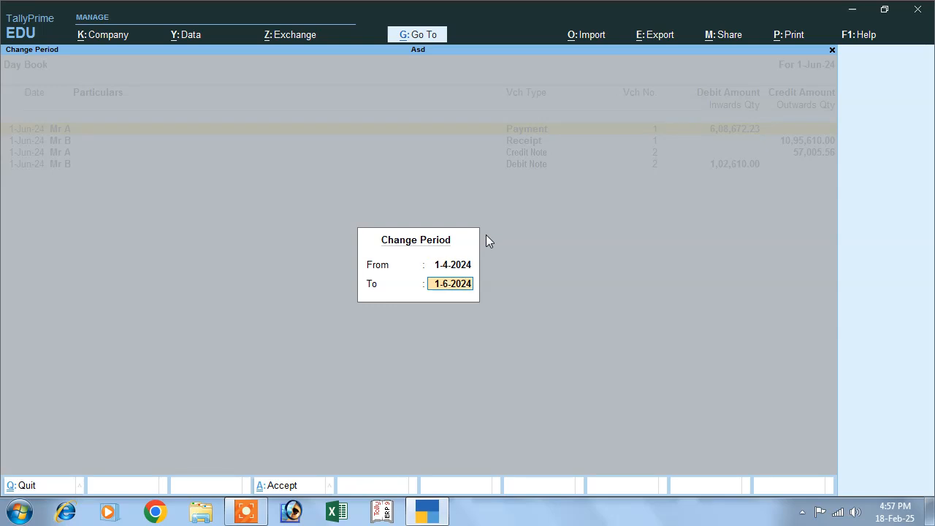
pyautogui.press('Return')
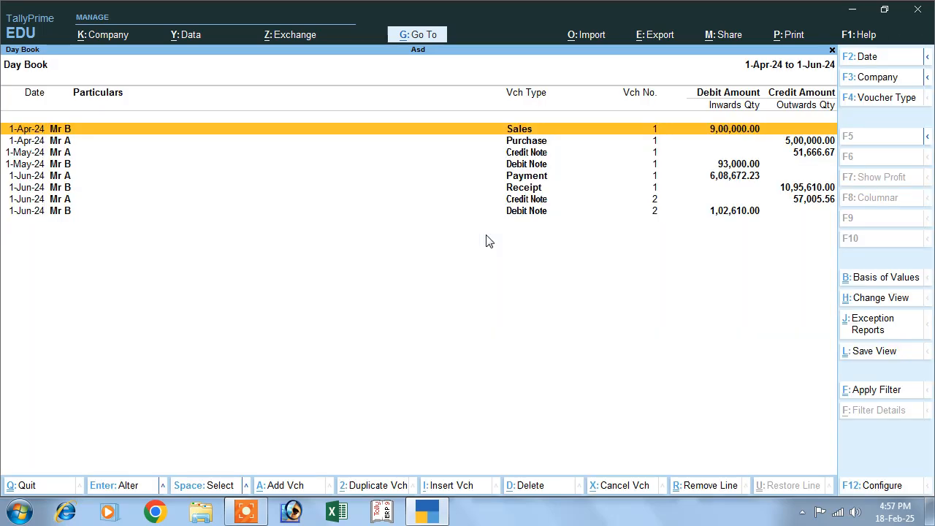